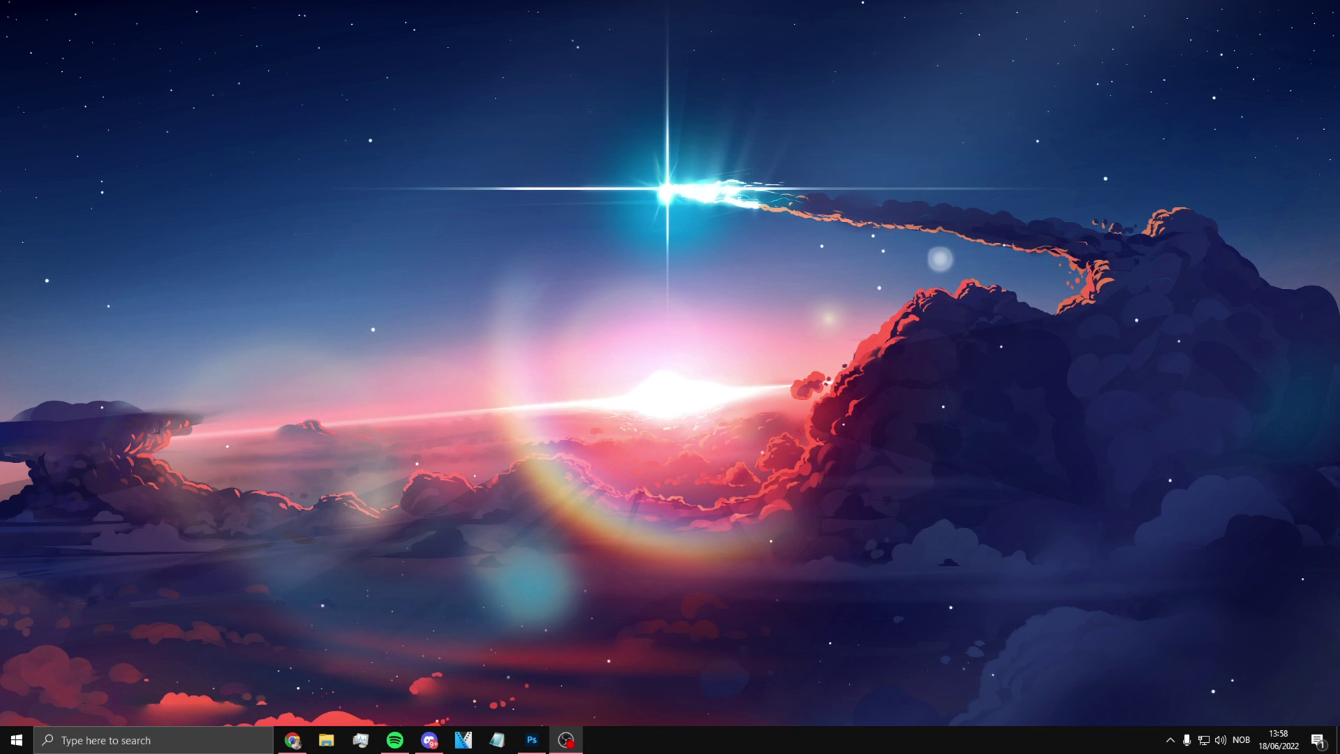
Switch to Photoshop and delete the white Background layer beneath the photo
key("alt+Tab")
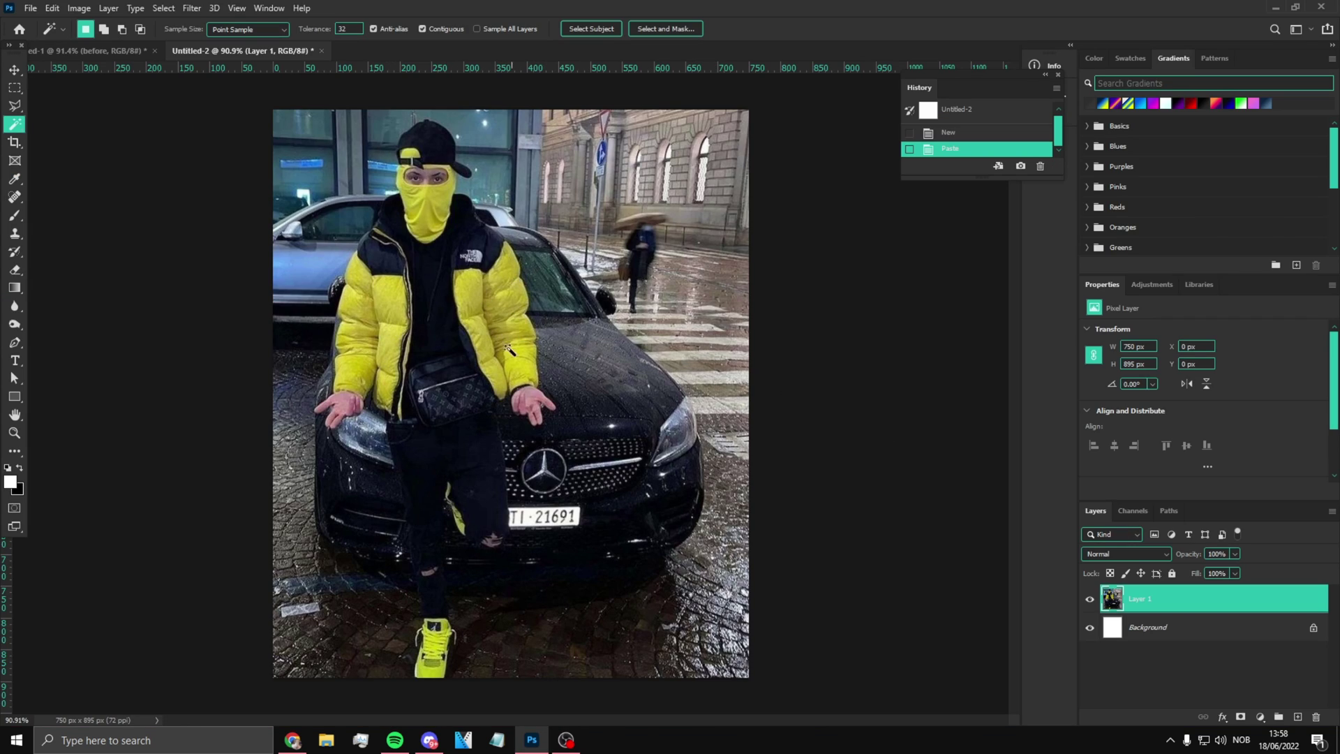
scroll(412, 315, "up", 1)
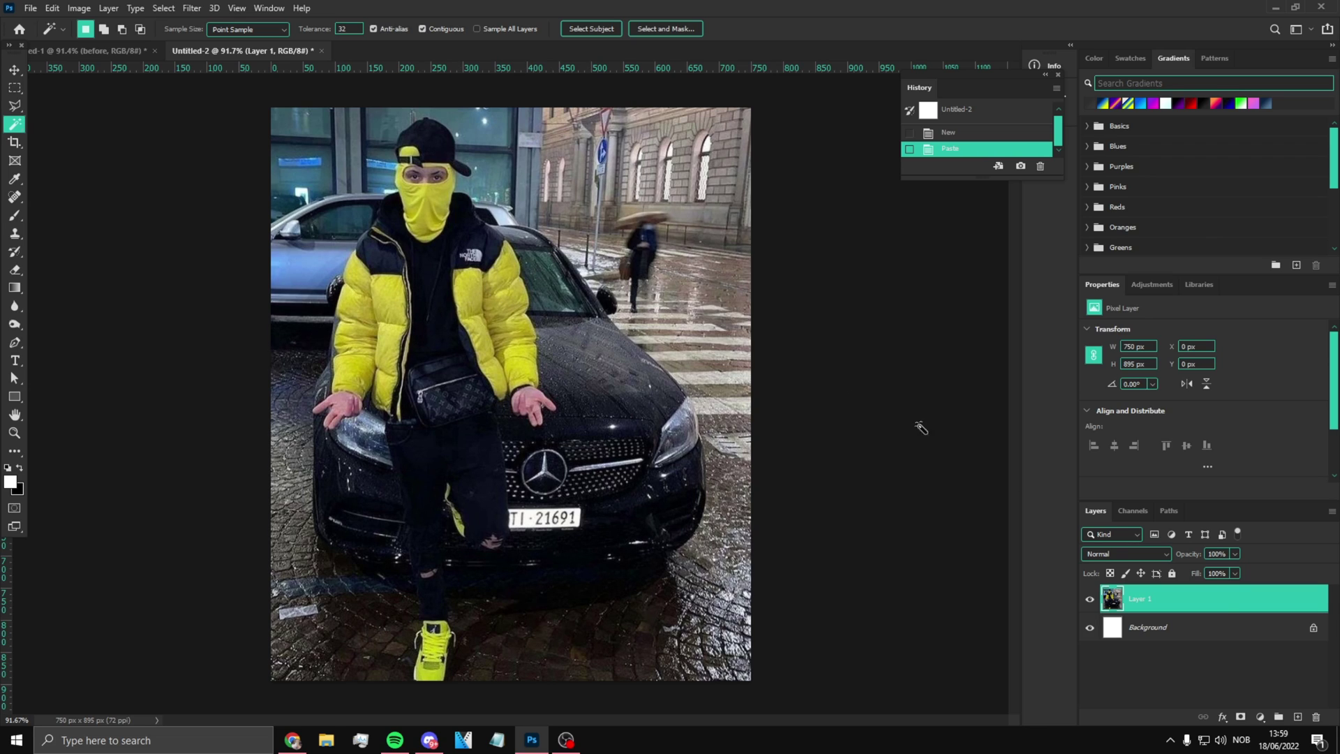
left_click(1154, 641)
key("Delete")
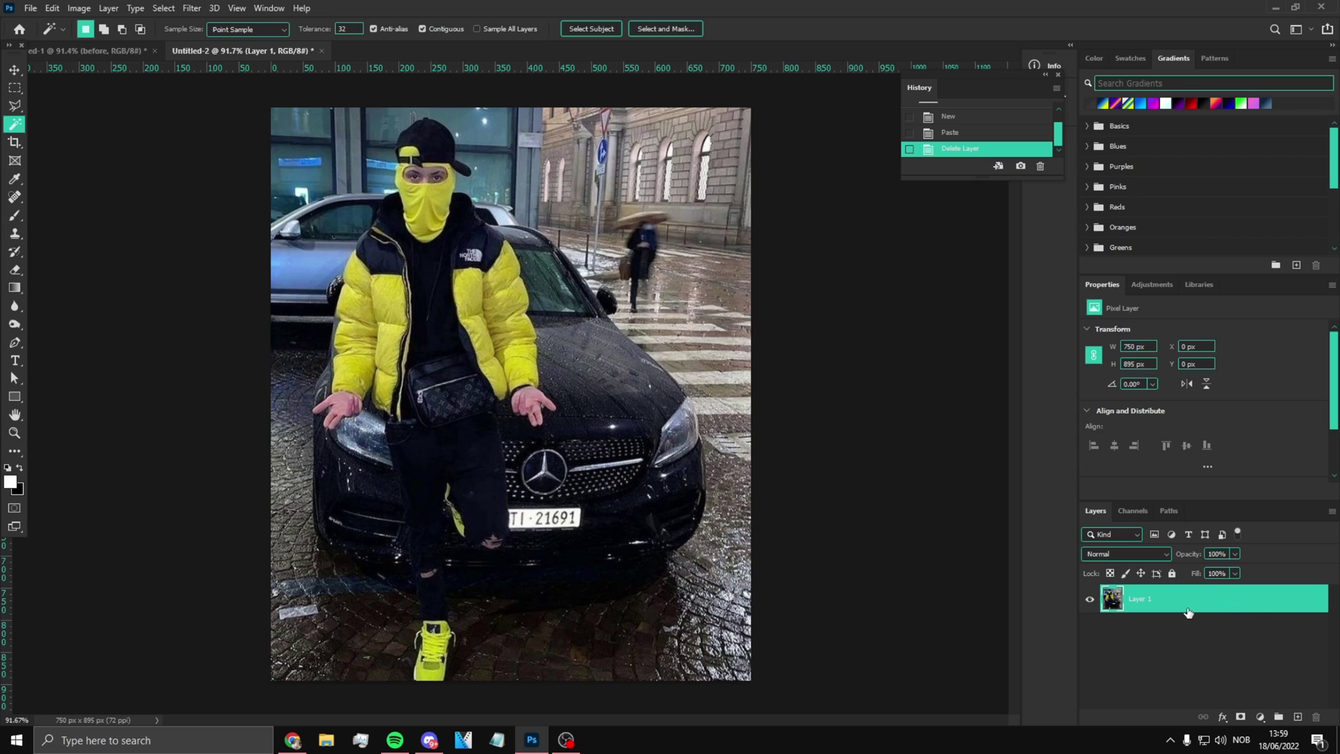
Duplicate the photo layer and set the copy's blending mode to Overlay
key("ctrl+j")
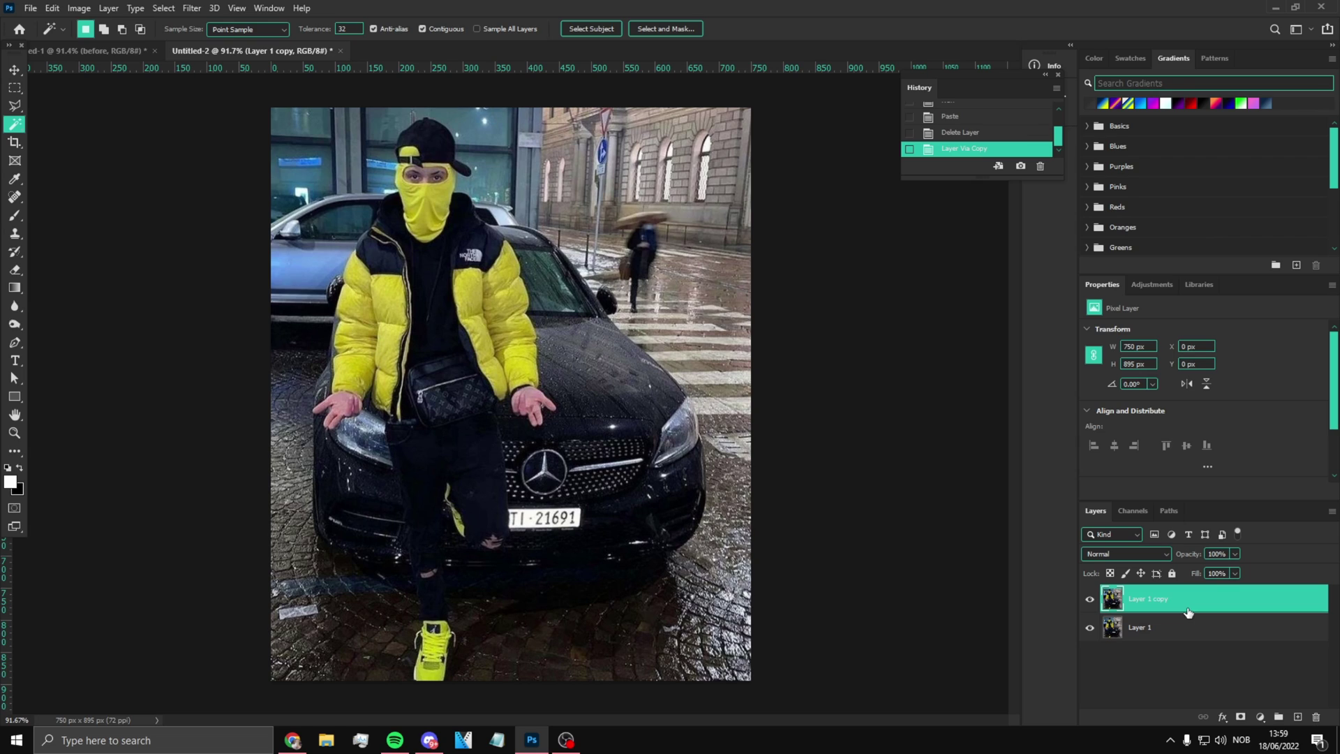
left_click(1106, 553)
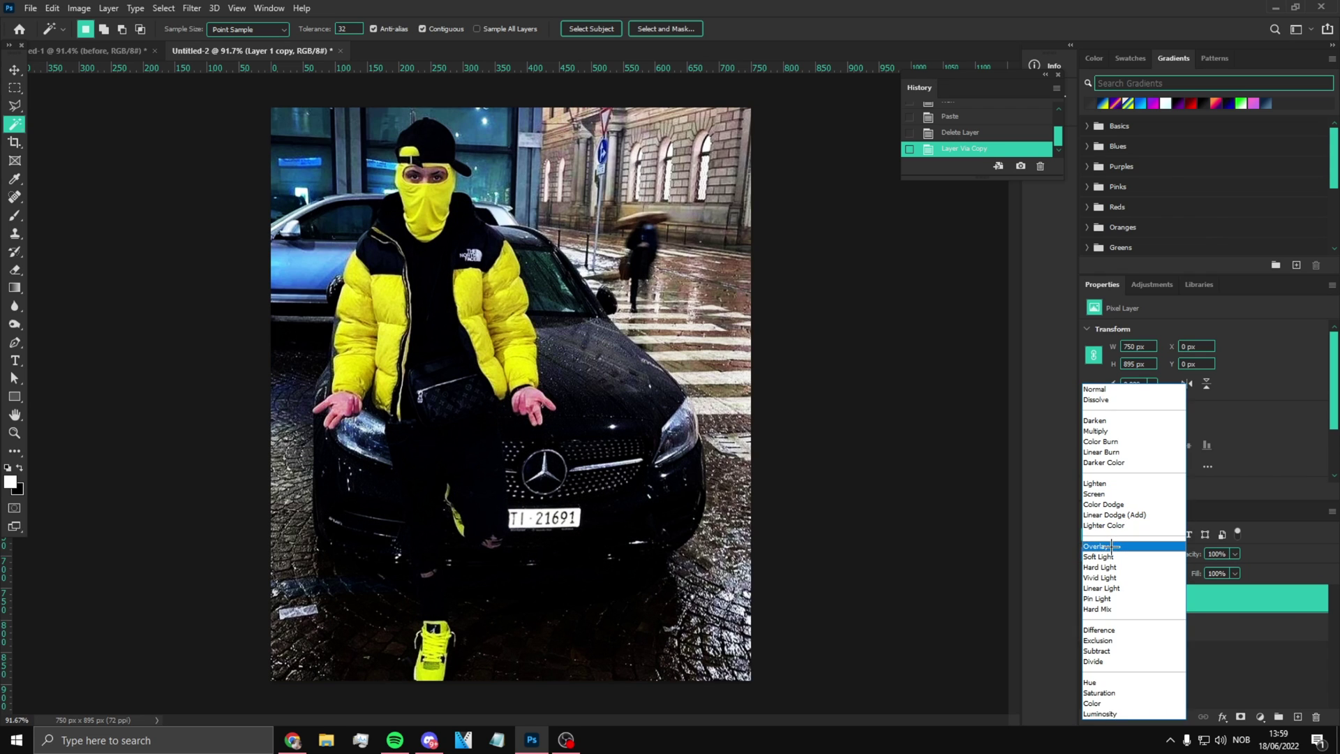
left_click(1113, 547)
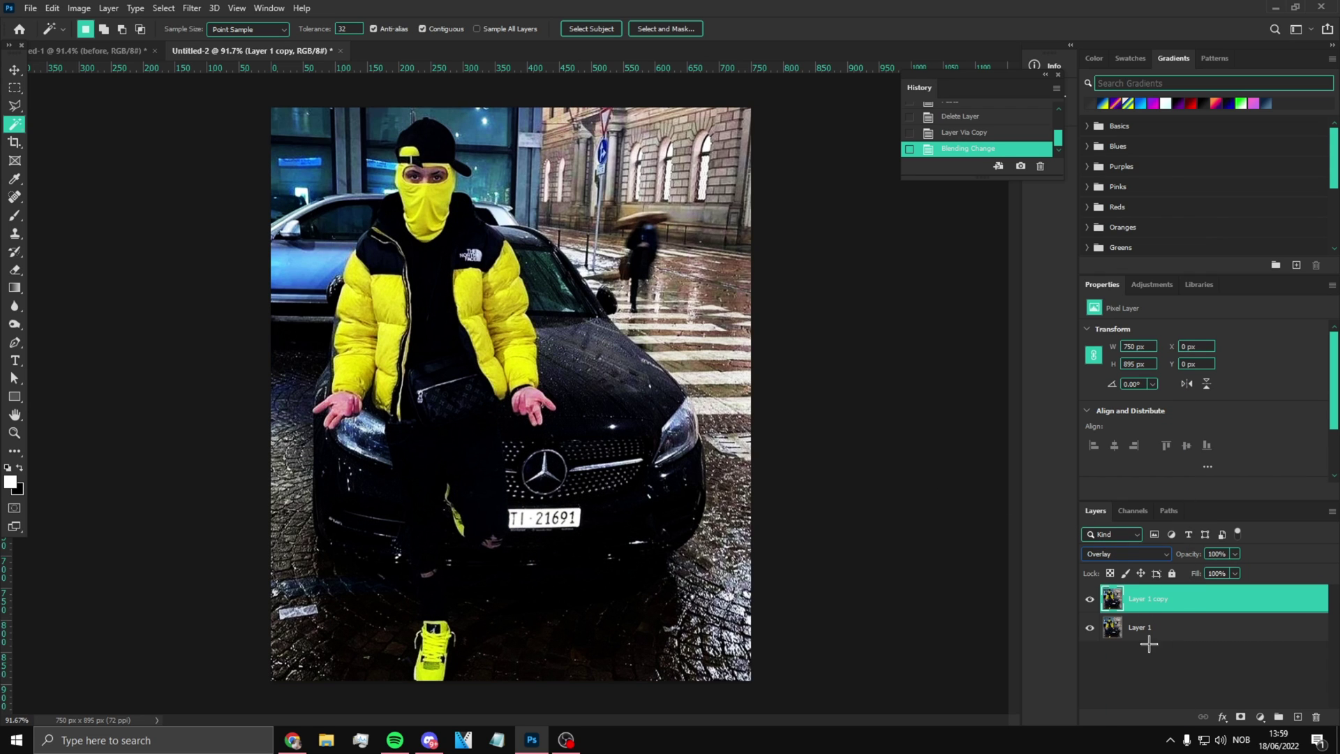
Apply a Gaussian Blur with a 10.0 pixel radius to the Overlay copy, keeping its opacity at 100%
left_click(1121, 596)
left_click(192, 8)
mouse_move(251, 187)
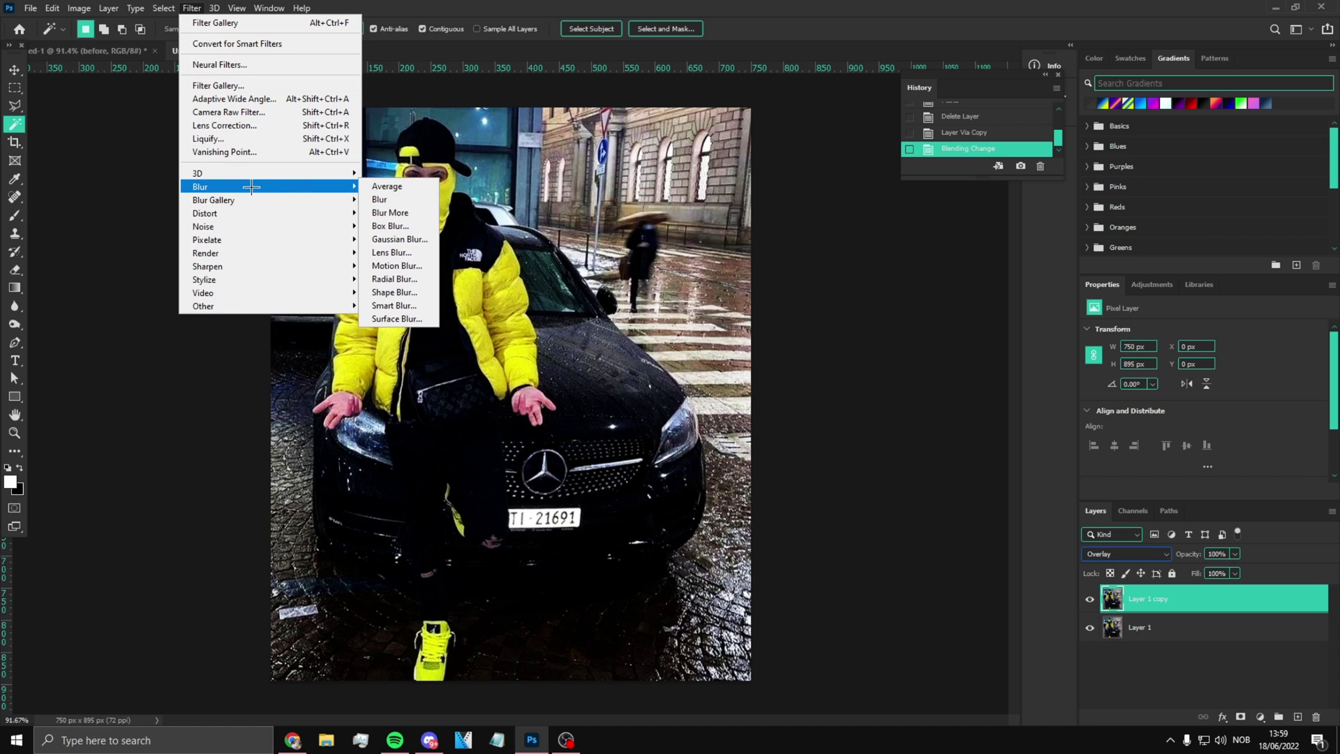
left_click(400, 239)
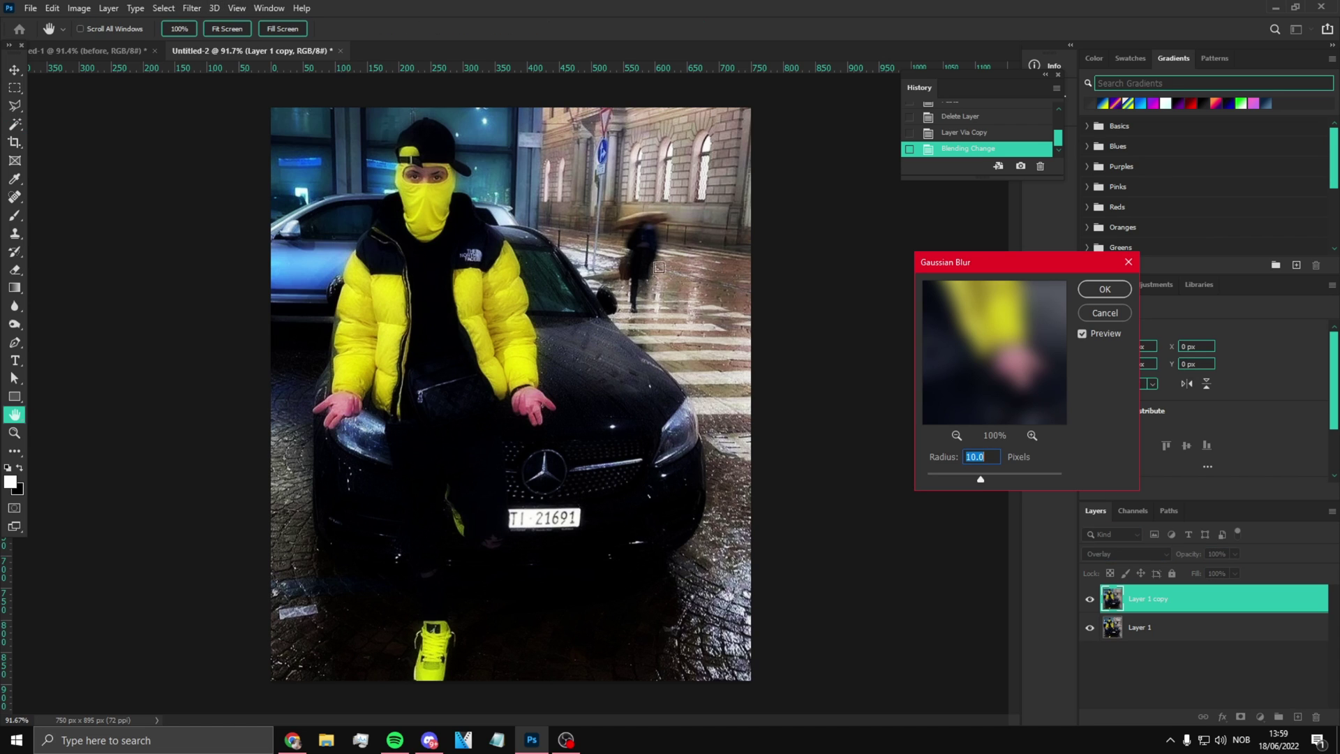
left_click(1105, 289)
left_click(1235, 553)
mouse_move(1240, 570)
left_mouse_down()
mouse_move(1211, 569)
mouse_move(1236, 569)
left_mouse_up()
left_click(1186, 632)
left_click(1176, 616)
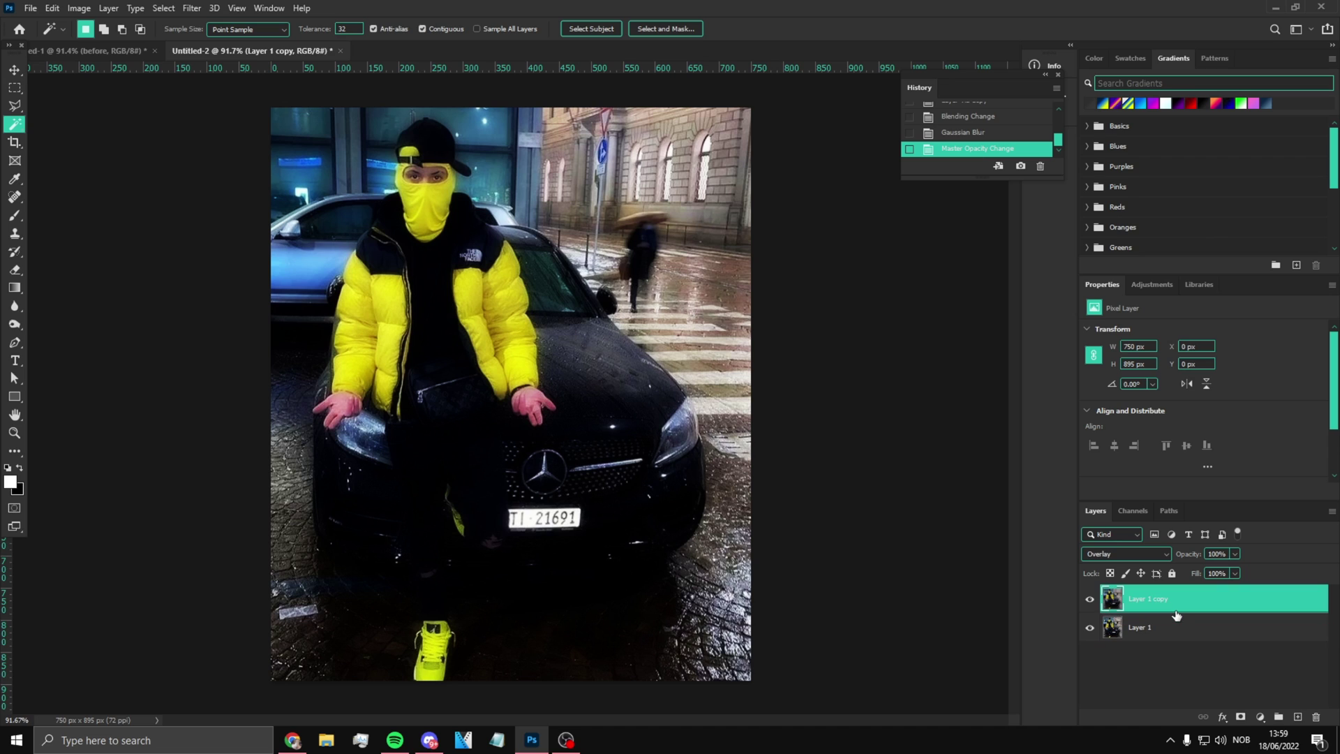
Duplicate the blurred Overlay layer, set the new copy's blending mode to Lighten and its opacity to 57%
key("ctrl+j")
left_click(1143, 554)
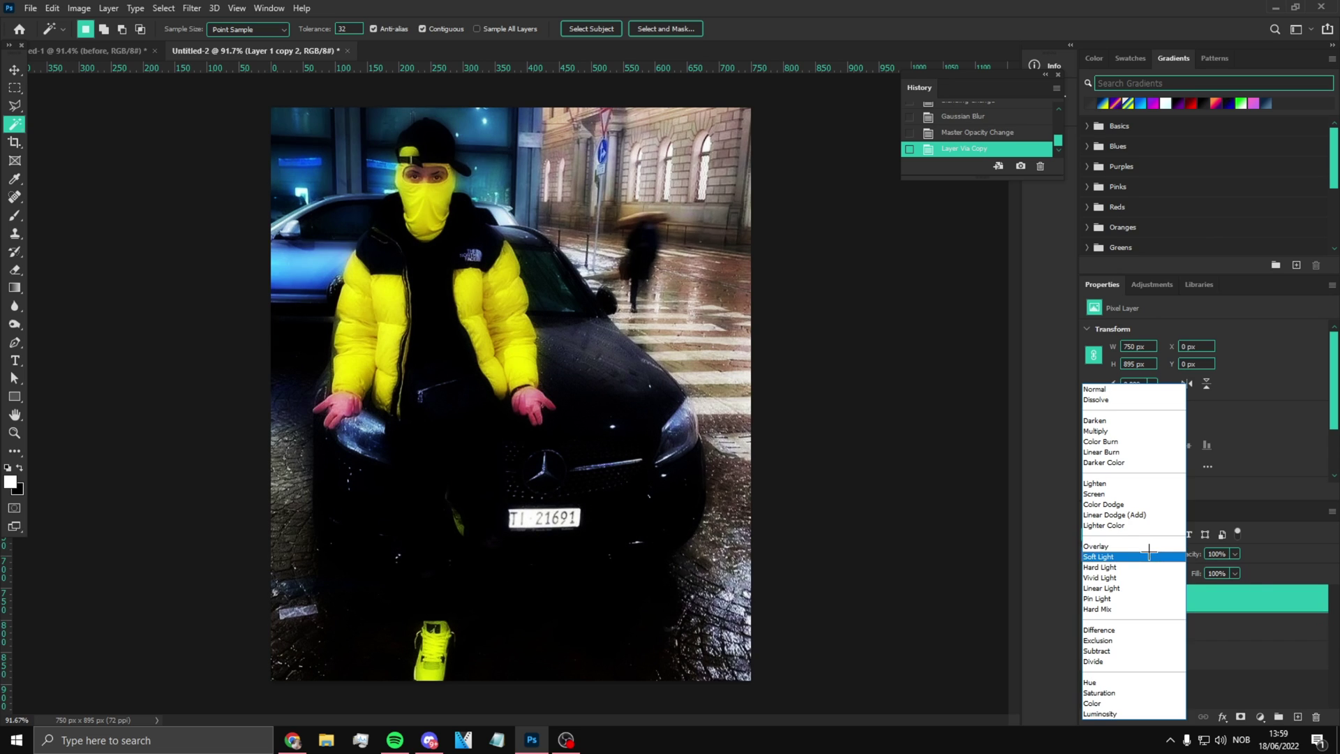
left_click(1145, 483)
left_click(1235, 553)
left_click_drag(1200, 570, 1214, 572)
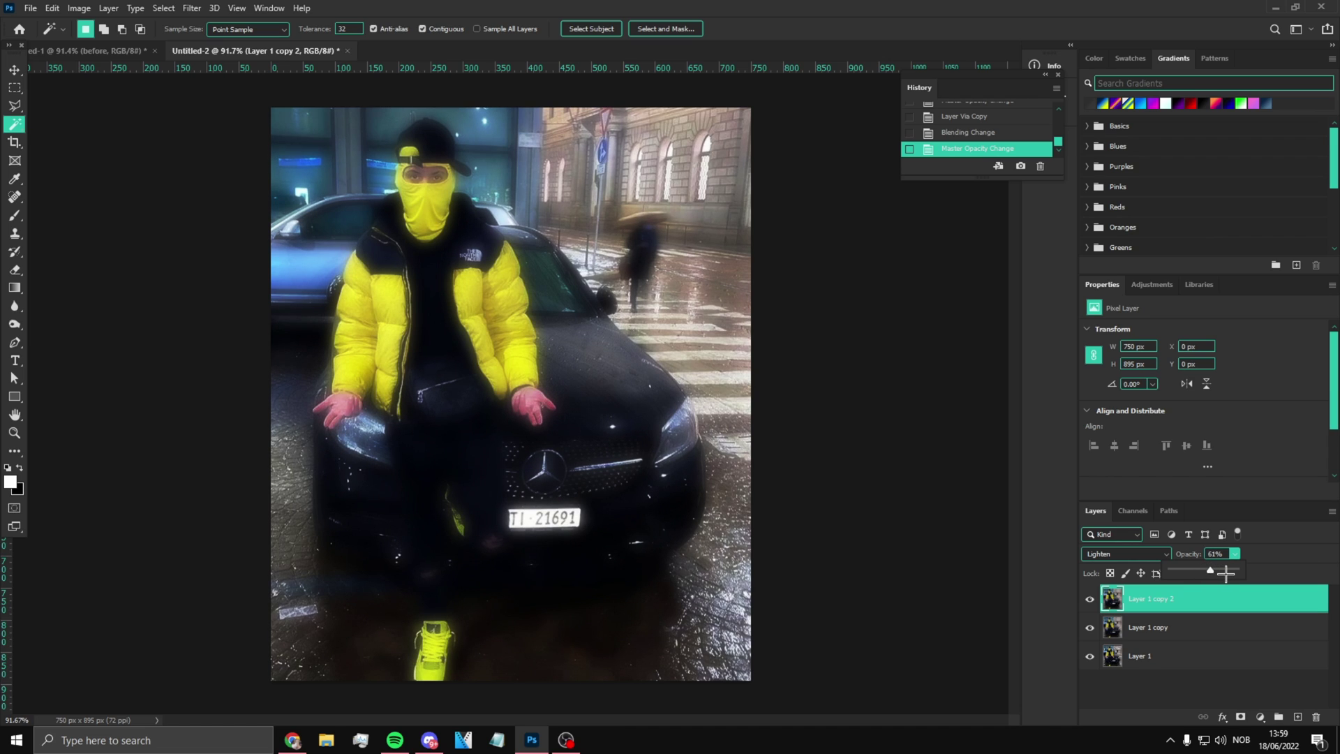
mouse_move(1210, 571)
left_mouse_down()
mouse_move(1199, 567)
mouse_move(1218, 564)
left_mouse_up()
left_click(1218, 555)
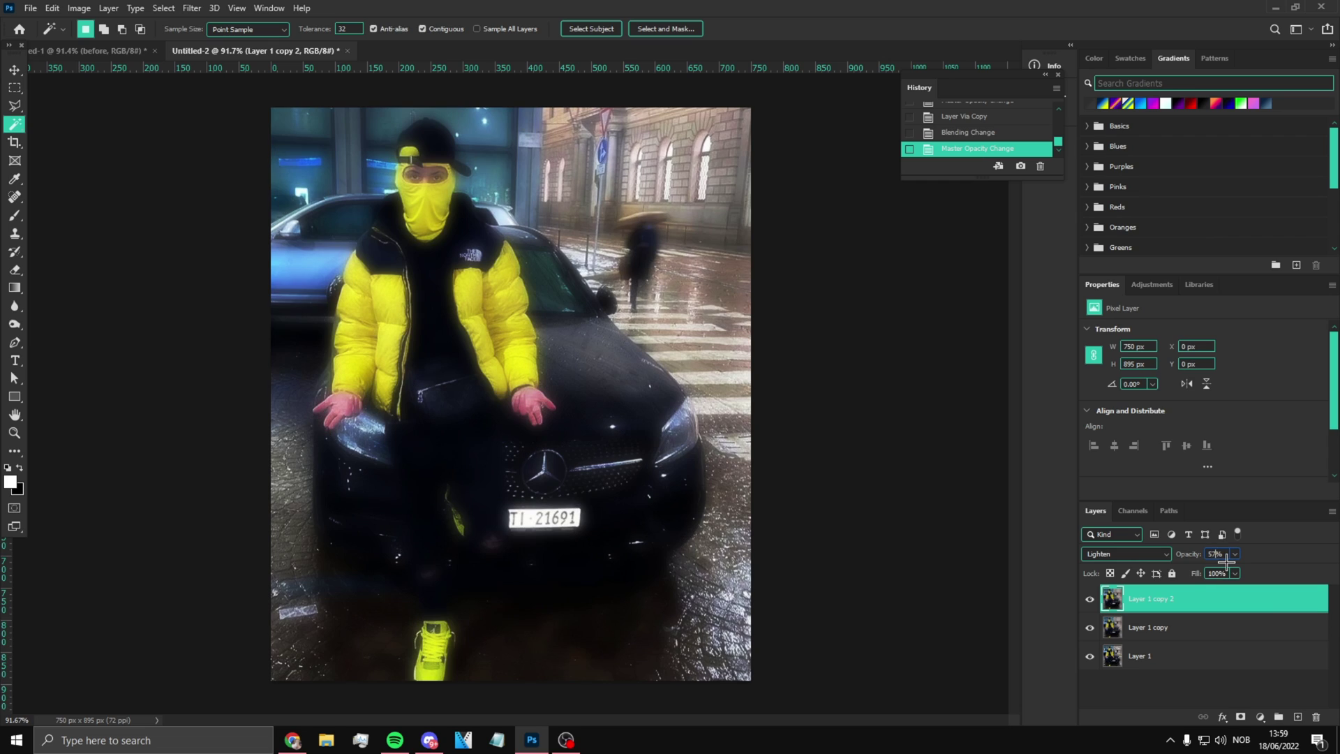
Duplicate the Lighten layer and set the new copy to Linear Dodge (Add) at 12% opacity
left_click(1151, 630)
left_click(1155, 606)
key("ctrl+j")
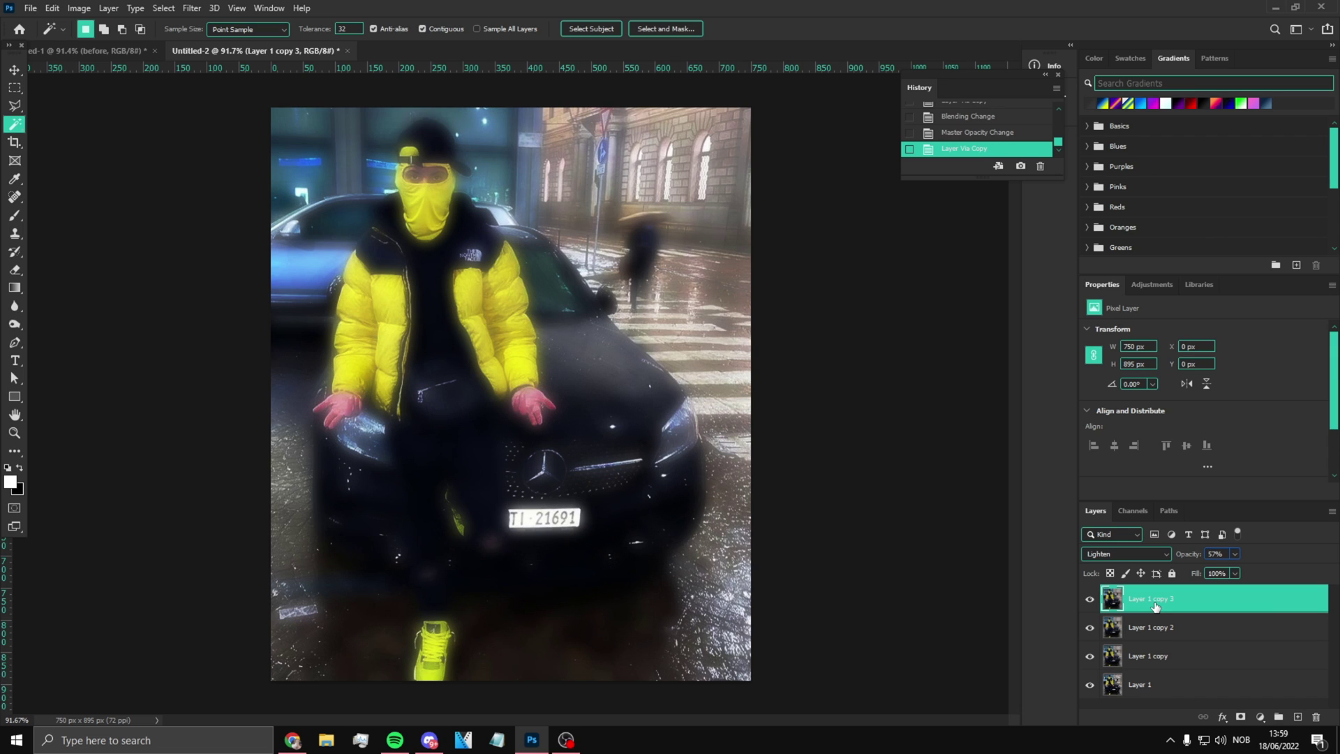
left_click(1121, 556)
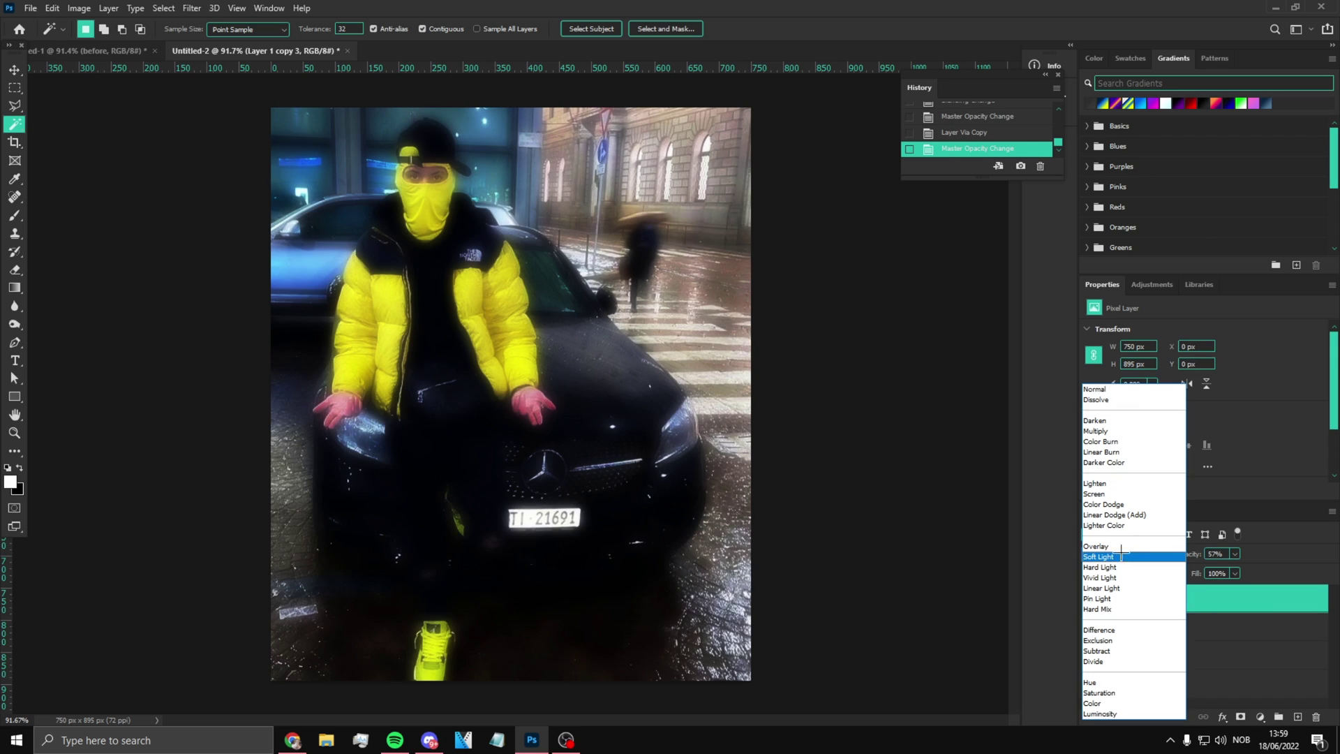
left_click(1112, 516)
left_click(1190, 554)
type("12")
left_click(1090, 628)
left_click(1089, 628)
scroll(578, 419, "down", 1)
scroll(577, 419, "up", 2)
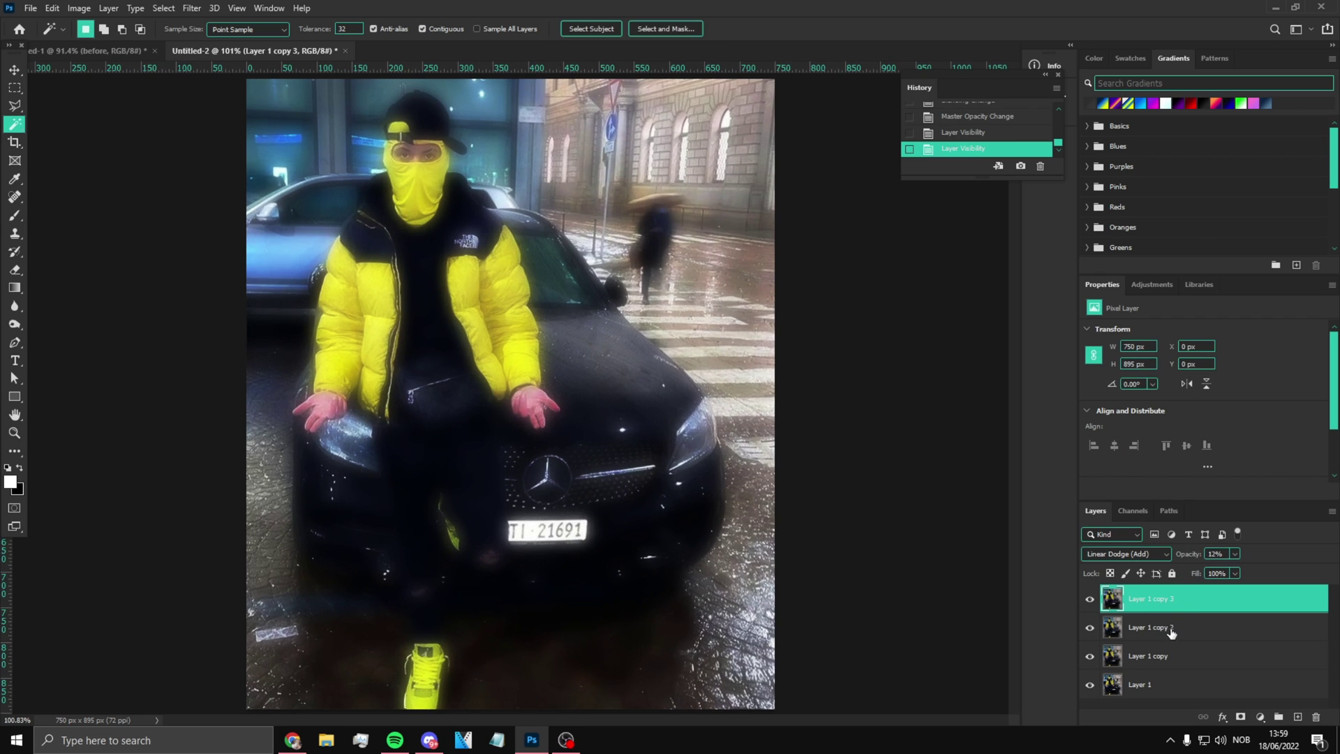
Duplicate the original Layer 1 and apply a Motion Blur to the copy with angle 36° and distance 40 pixels
left_click(1171, 682)
scroll(305, 425, "down", 2)
scroll(305, 425, "up", 2)
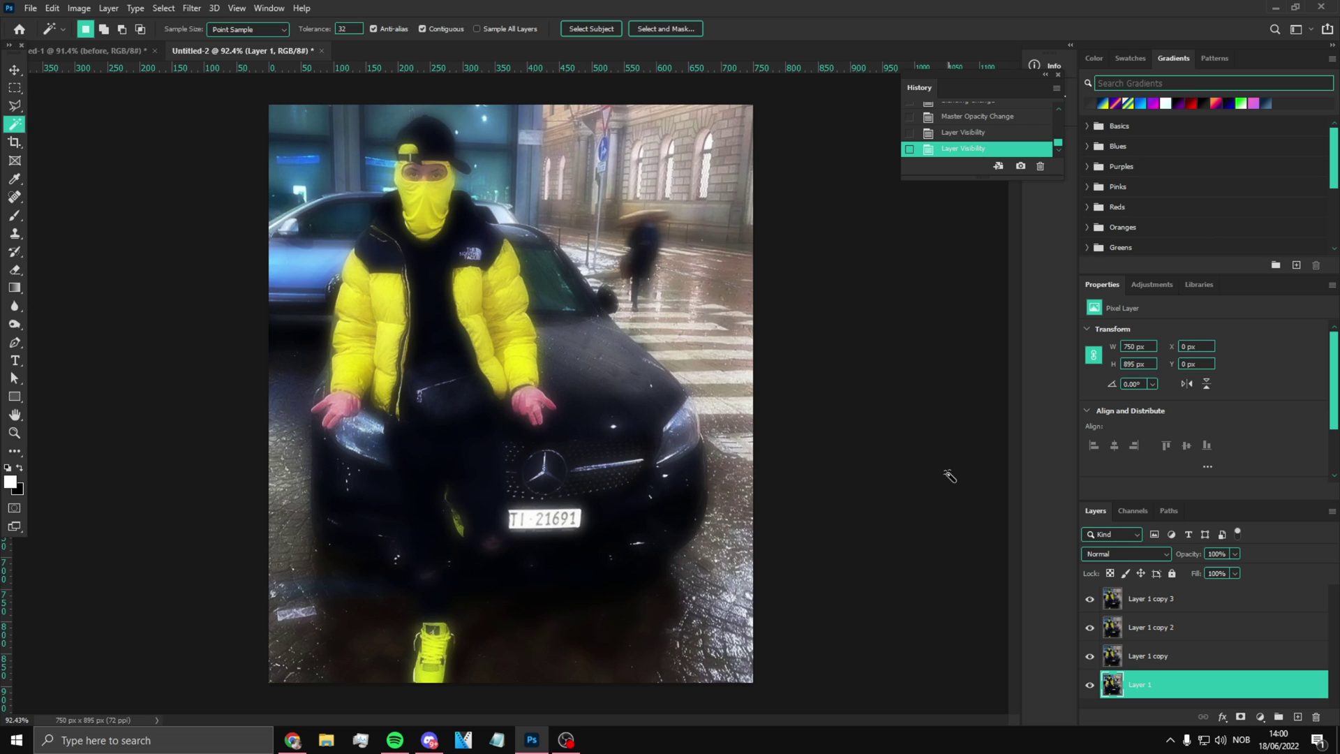
key("ctrl+j")
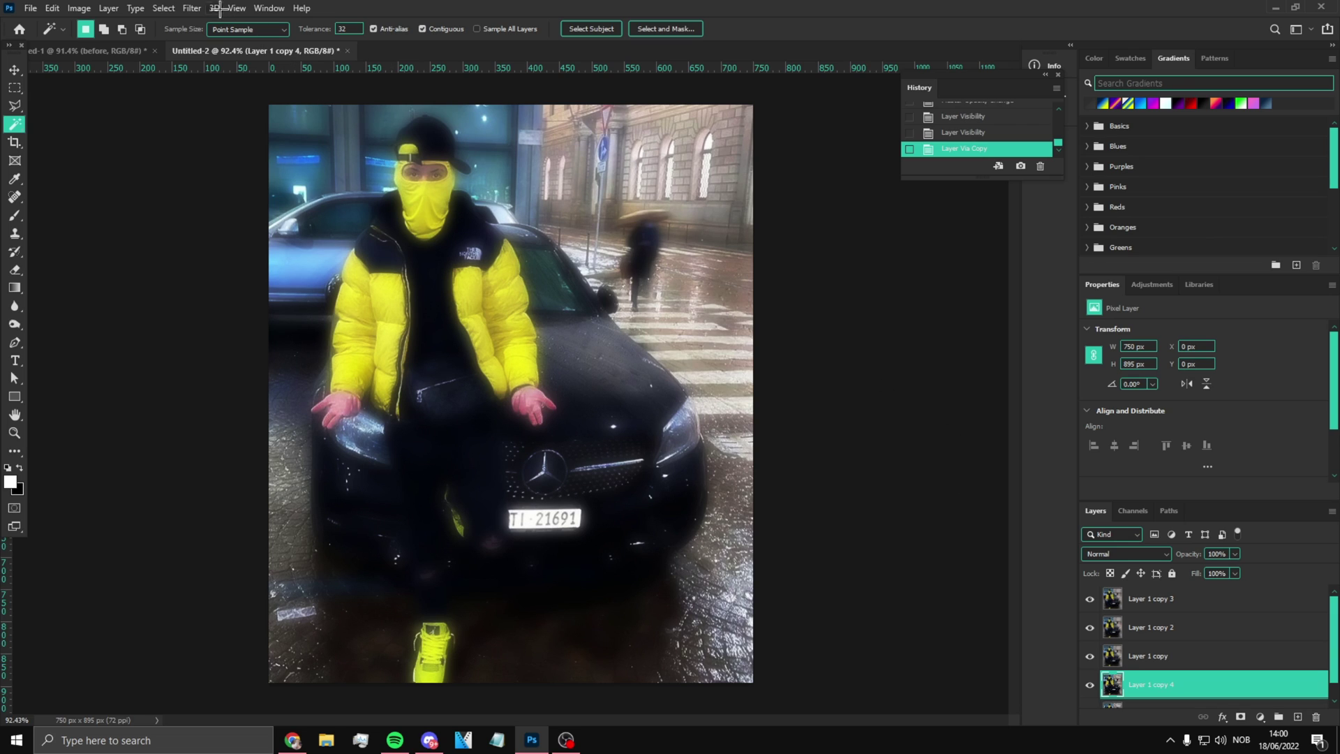
left_click(192, 8)
mouse_move(269, 187)
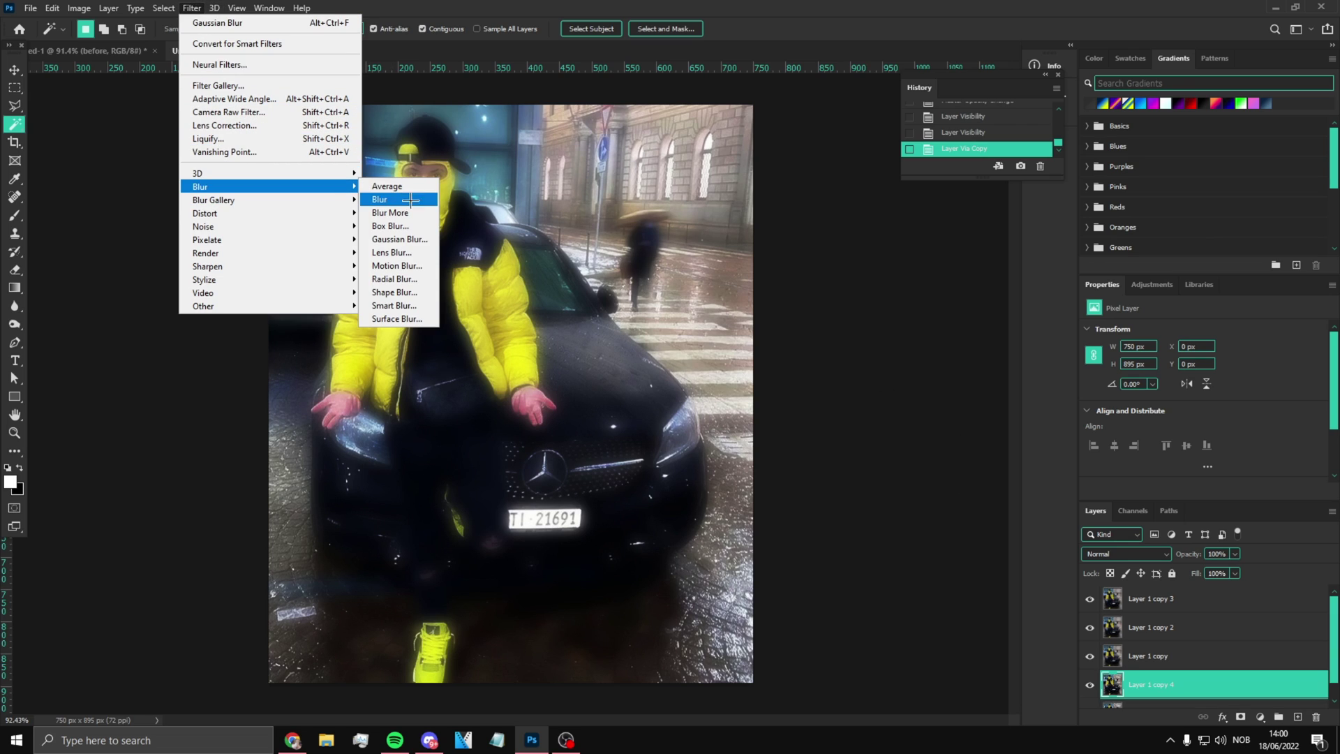
left_click(407, 265)
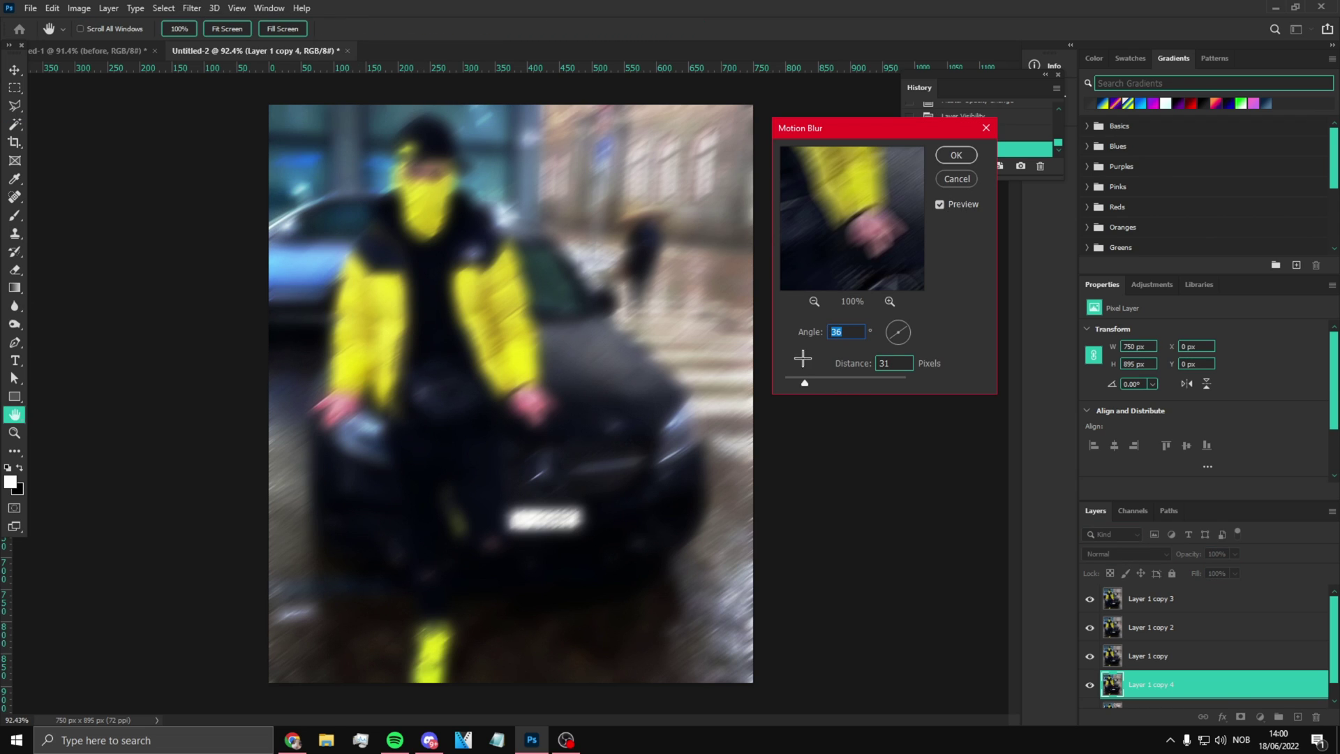
left_click_drag(804, 379, 807, 381)
left_click(956, 155)
Set the motion-blurred layer's blending mode to Overlay and lower its opacity to about 61%
left_click(1121, 554)
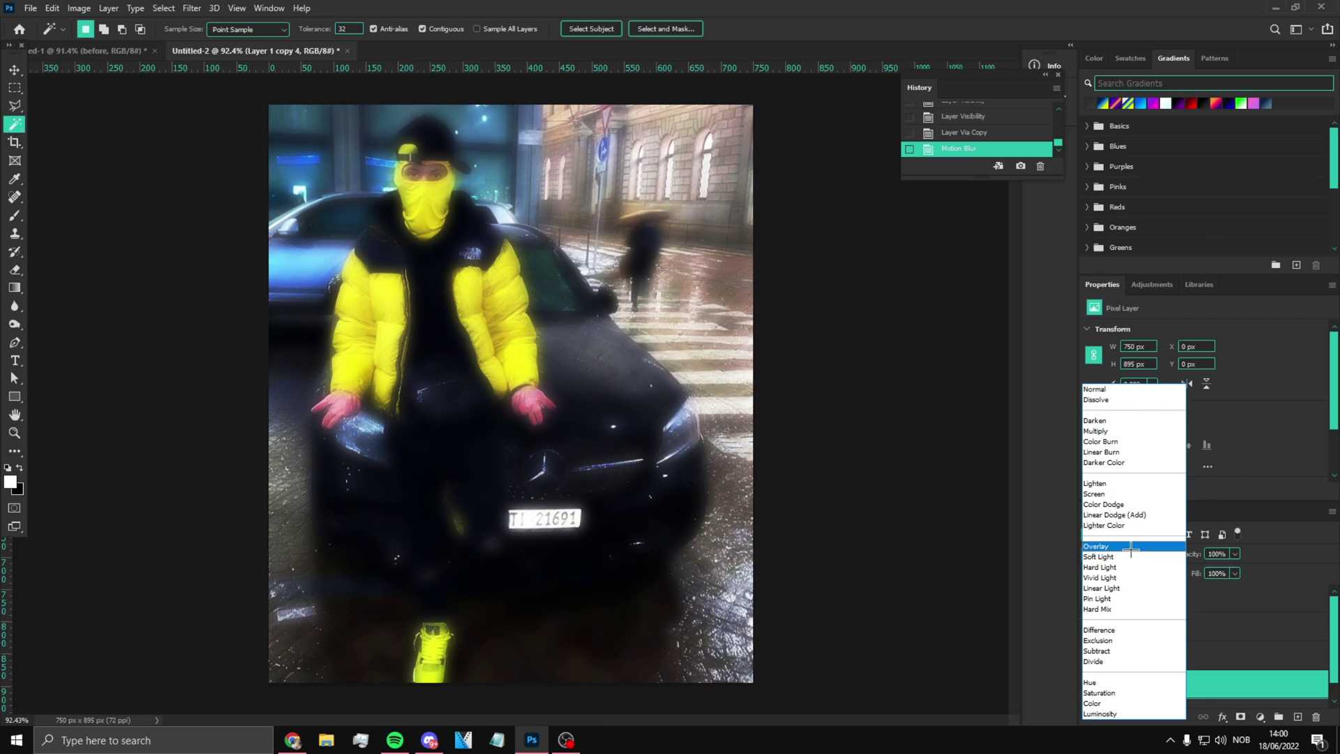
left_click(1131, 548)
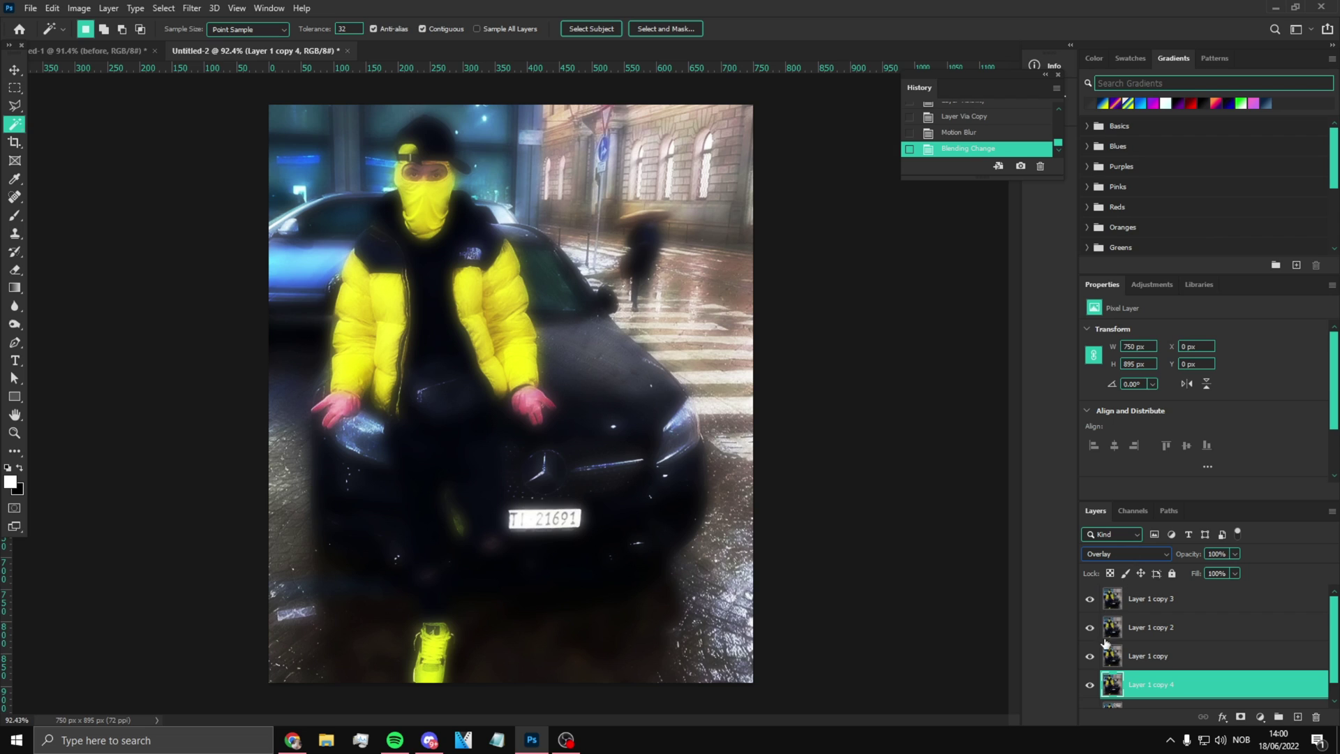
left_click(1089, 687)
left_click(1089, 687)
left_click(1234, 554)
left_click_drag(1238, 571, 1205, 570)
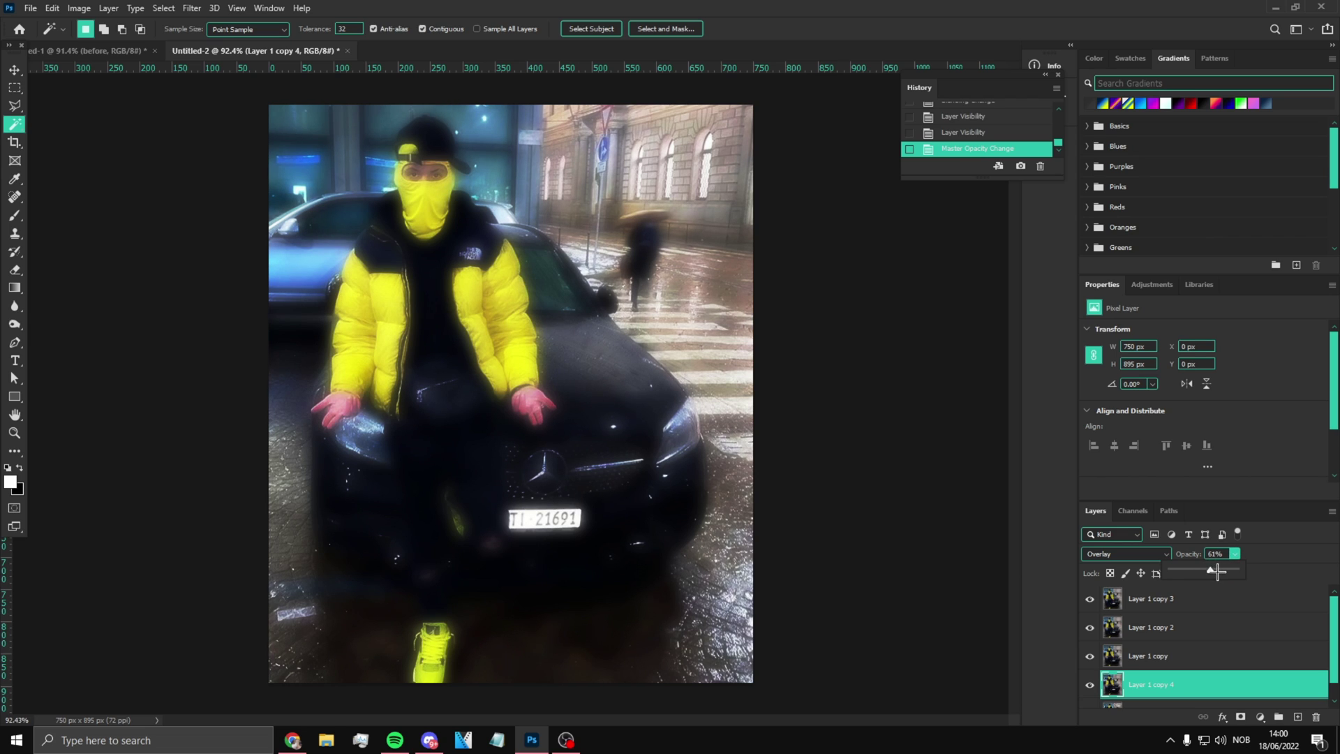
Lower the opacity of the Gaussian-blurred Overlay layer, Layer 1 copy, to 71%
left_click(1179, 704)
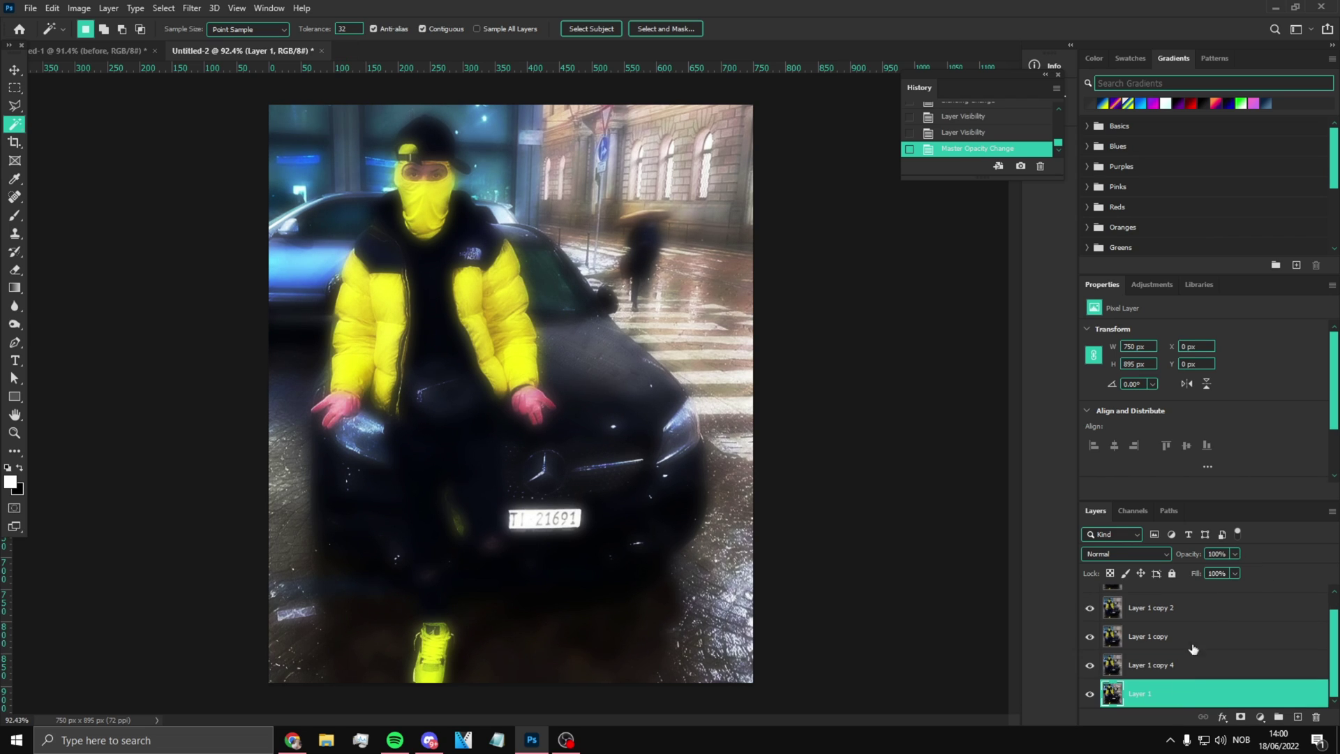
left_click(1154, 636)
left_click(1235, 553)
left_click_drag(1229, 571, 1210, 571)
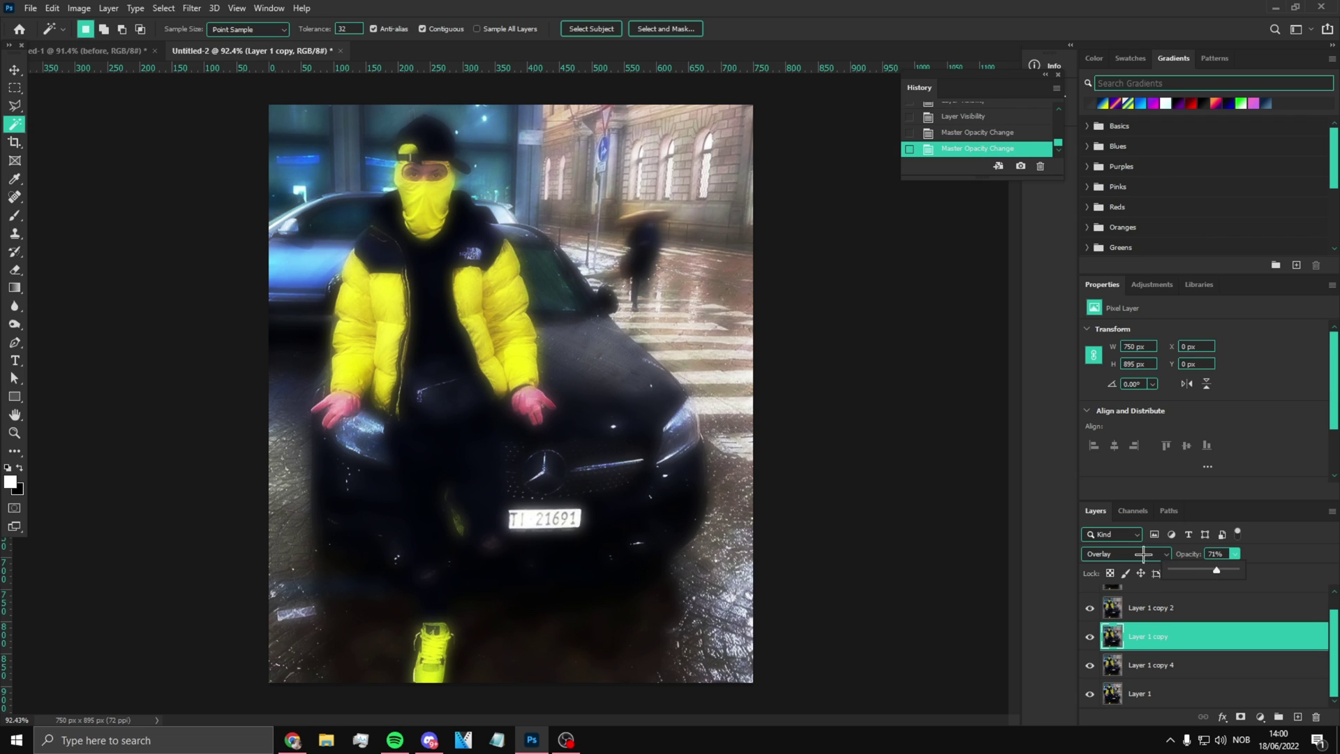
left_click(14, 433)
right_click(525, 416)
left_click(559, 423)
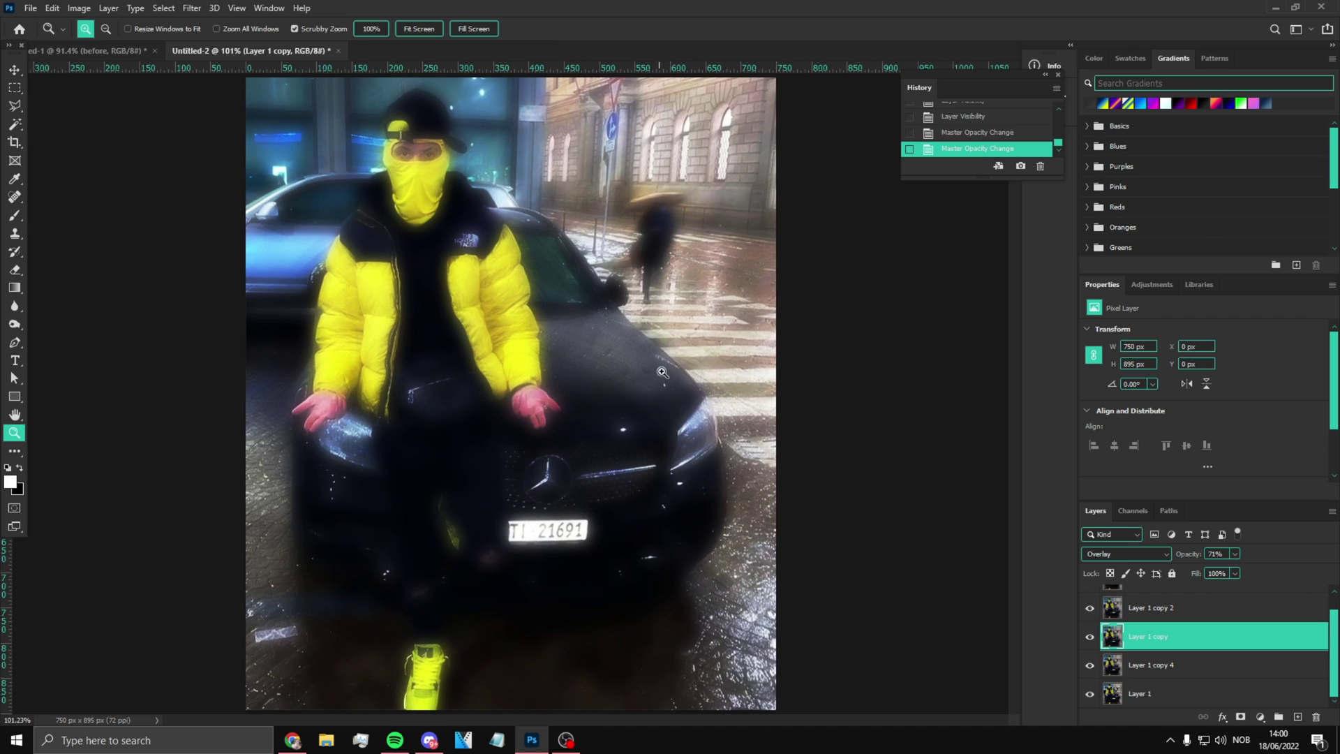
scroll(1165, 665, "up", 1)
left_click(1158, 606)
scroll(1164, 648, "down", 1)
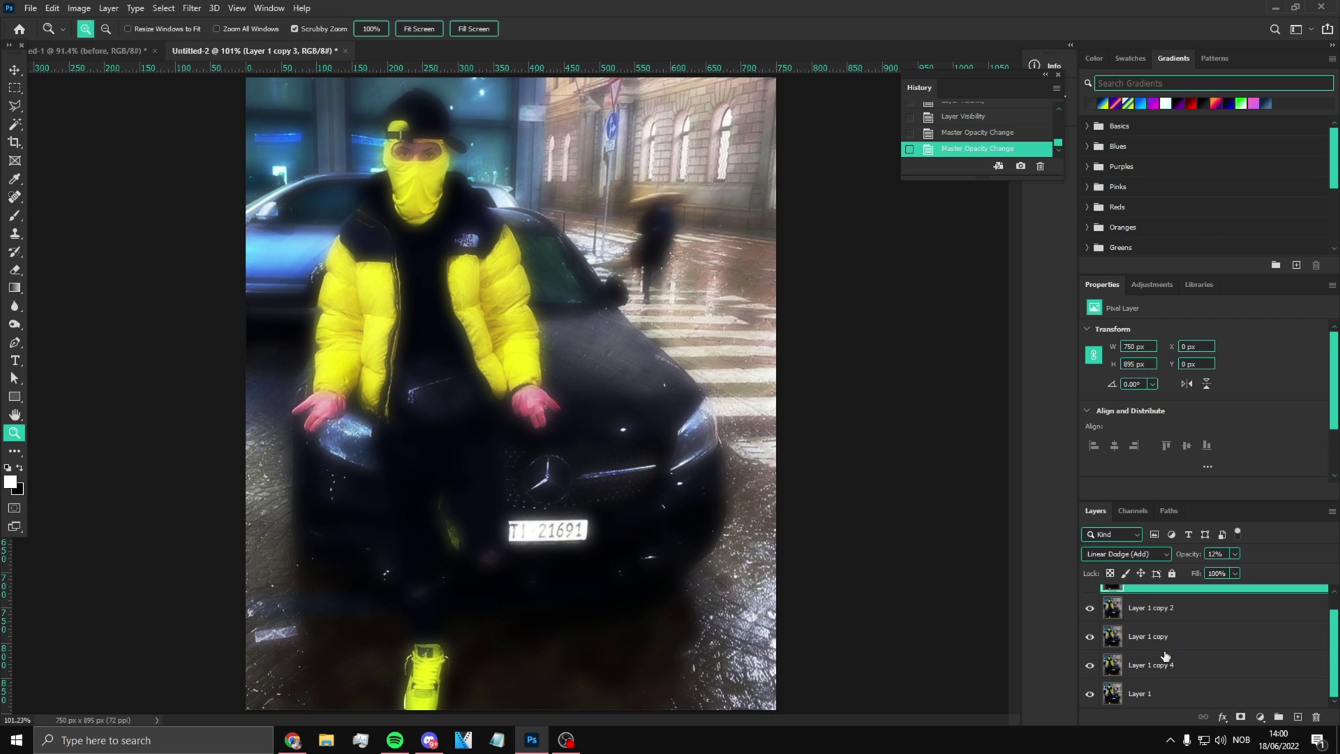
left_click(1179, 700, "shift")
left_click(1277, 716)
key("ctrl+j")
key("ctrl+e")
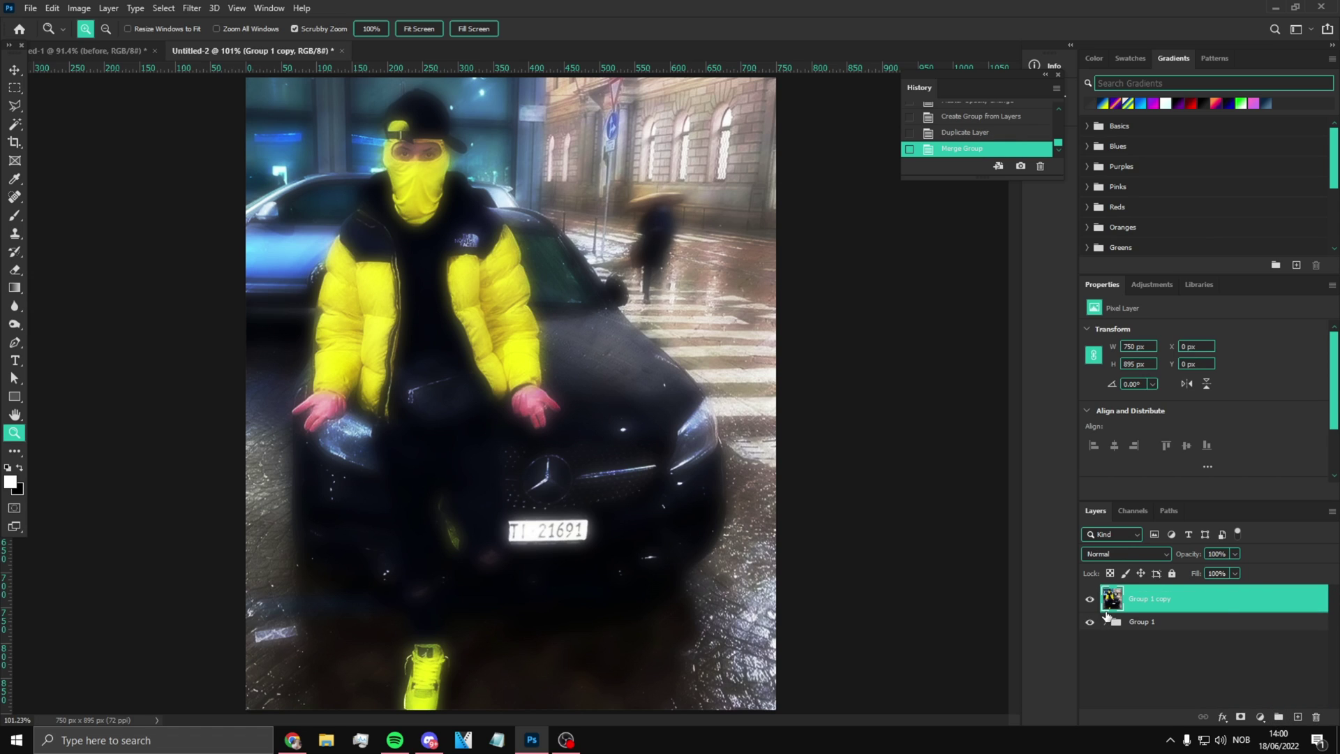
key("ctrl+z")
key("ctrl+z")
key("ctrl+z")
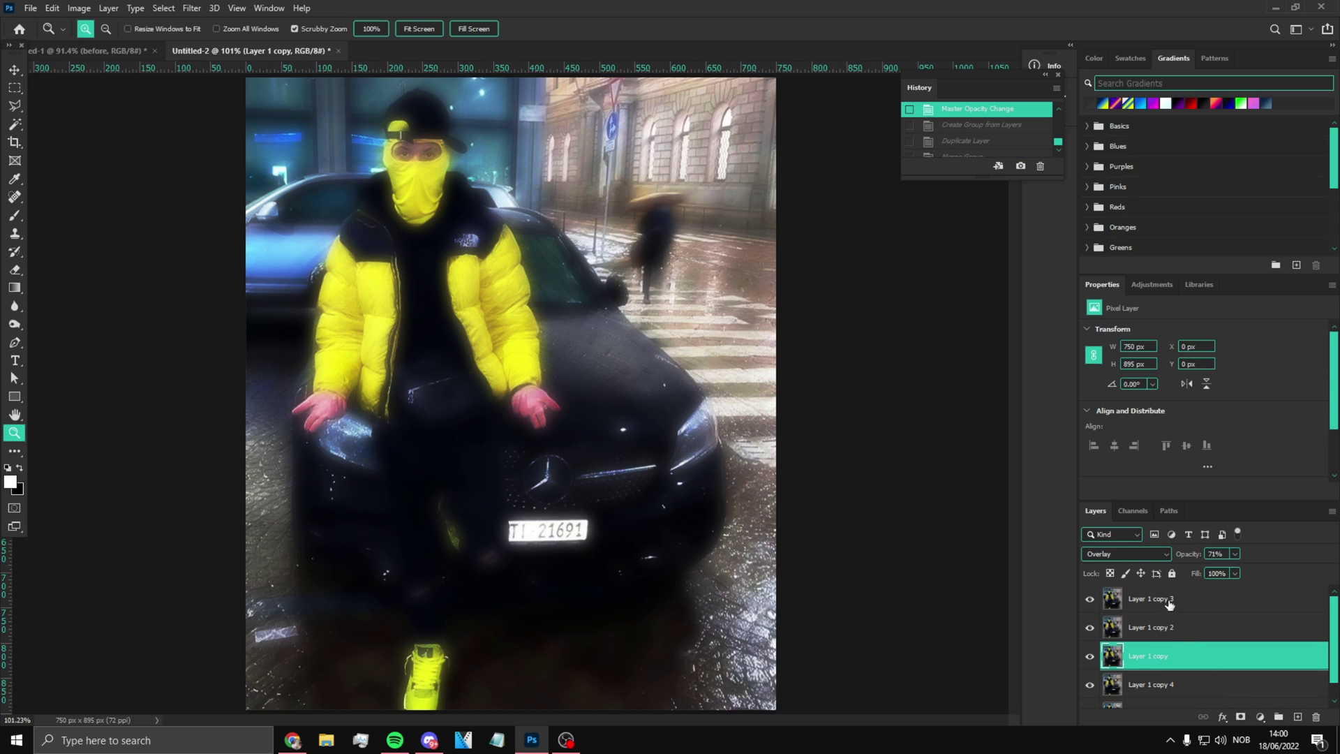
Group all layers from Layer 1 copy 3 down to Layer 1 into a single layer group
left_click(1171, 607)
scroll(1197, 636, "down", 1)
left_click(1170, 695, "shift")
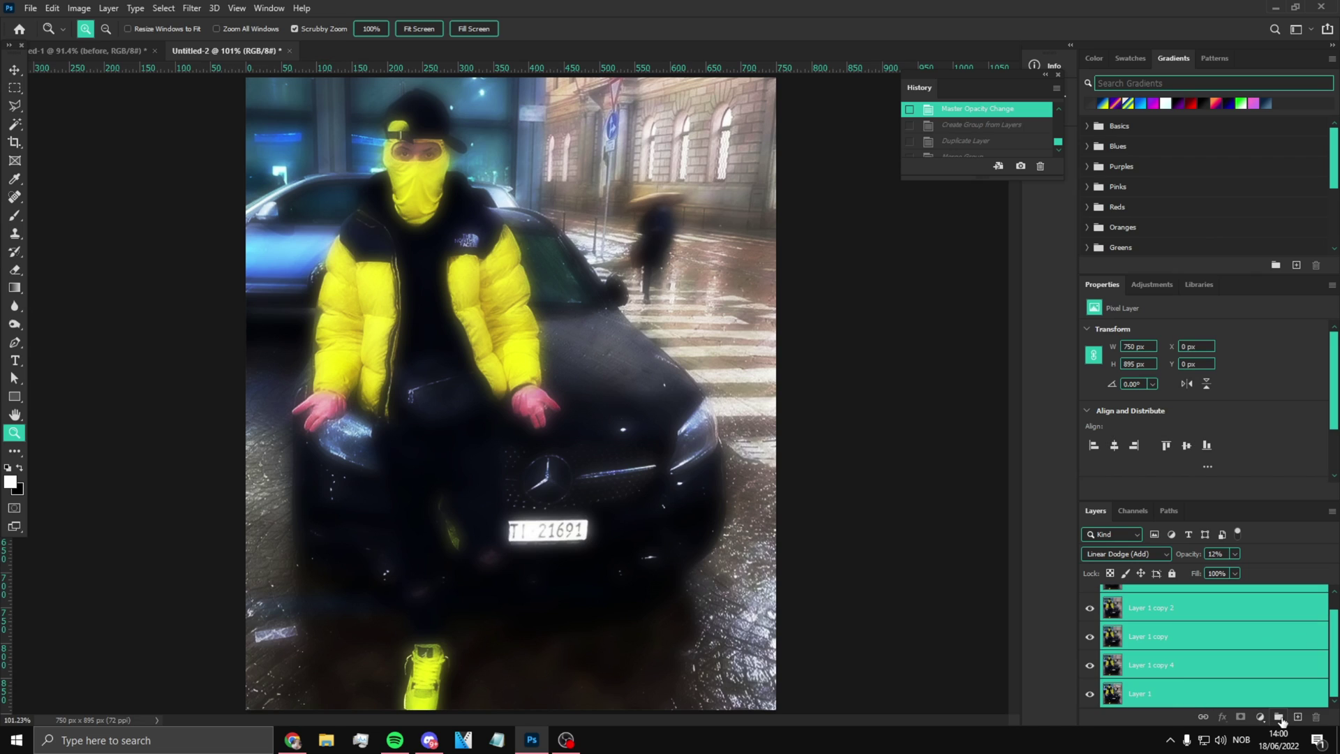
left_click(1279, 717)
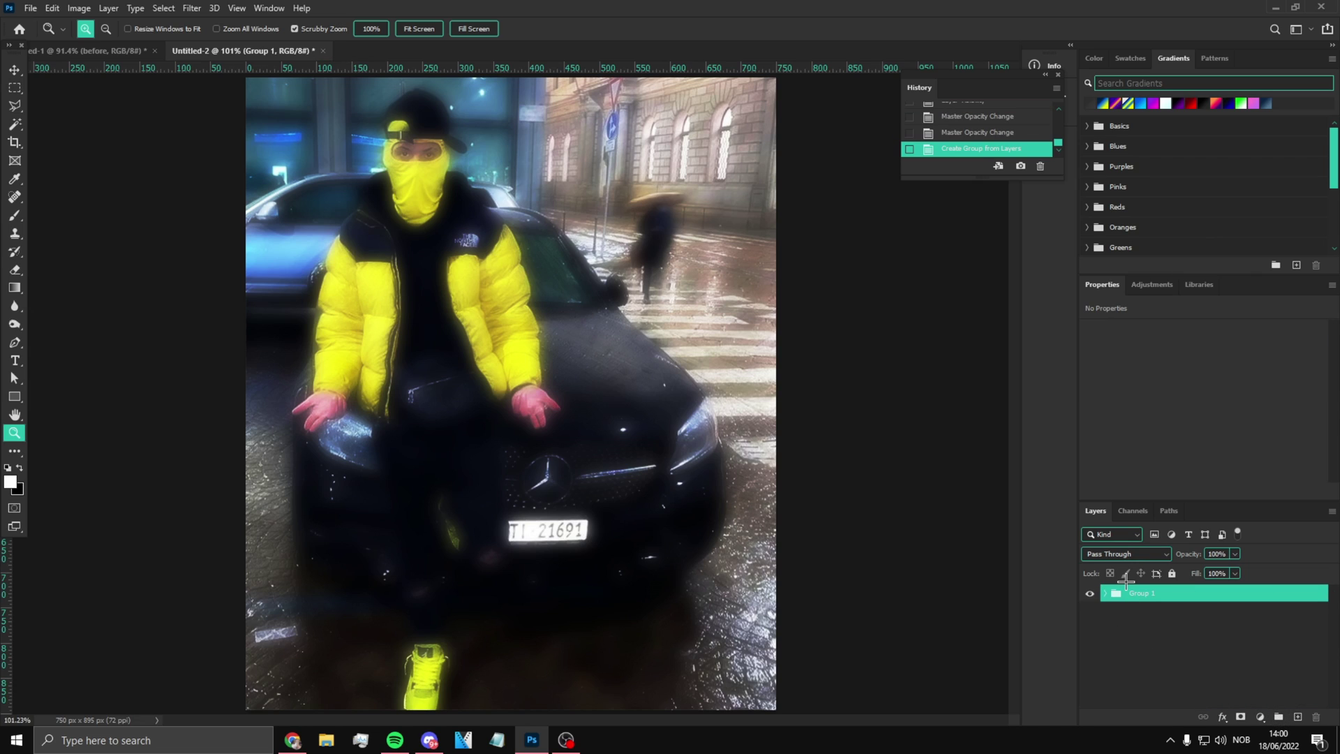
Make a merged copy of the layer group and hide the original group
key("ctrl+j")
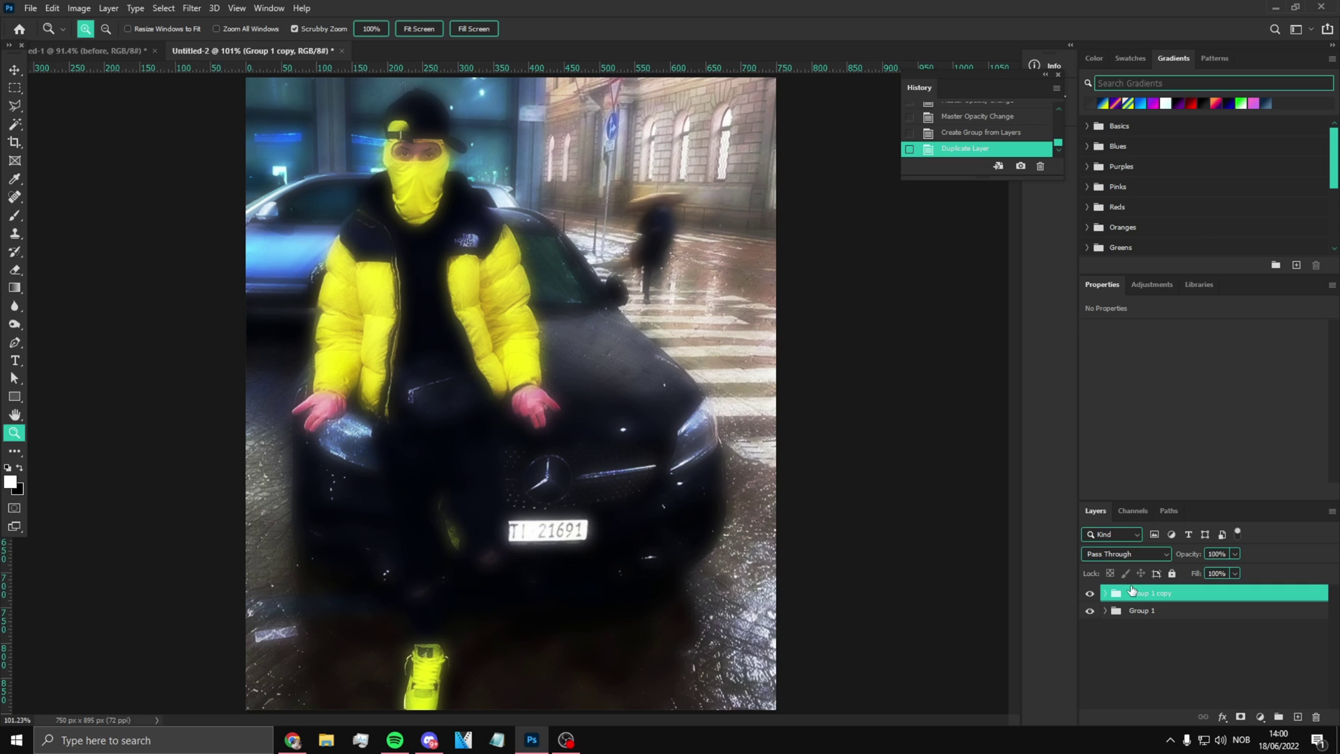
key("ctrl+e")
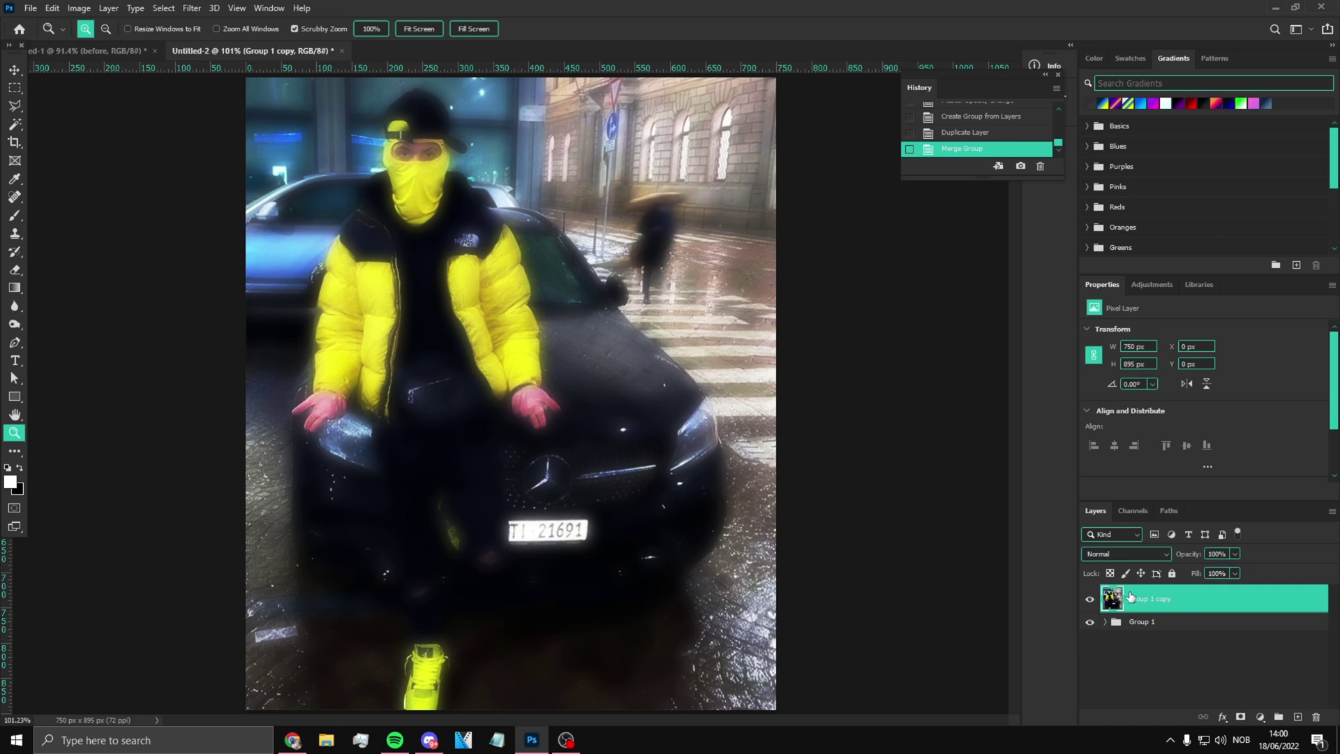
left_click(1089, 621)
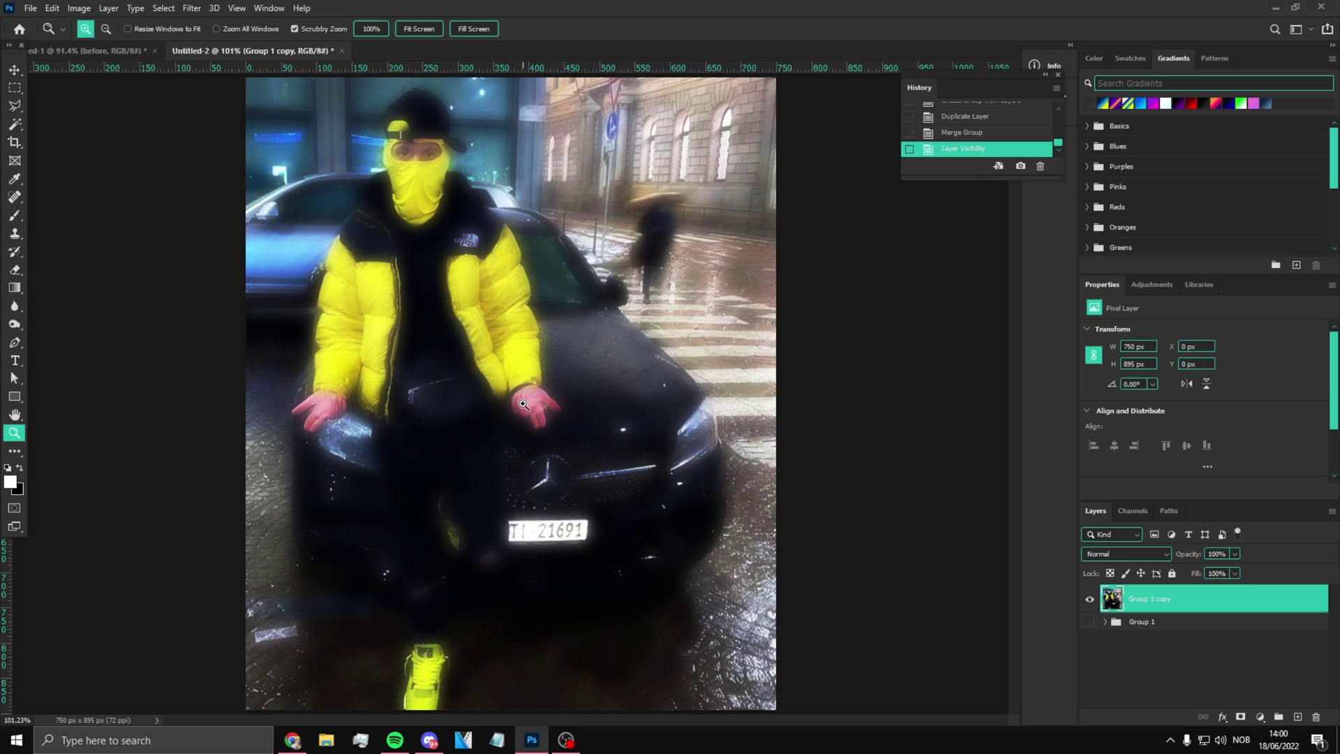
Create a new empty layer above Group 1 copy and set the foreground colour to bright yellow for the brush
left_click(1297, 717)
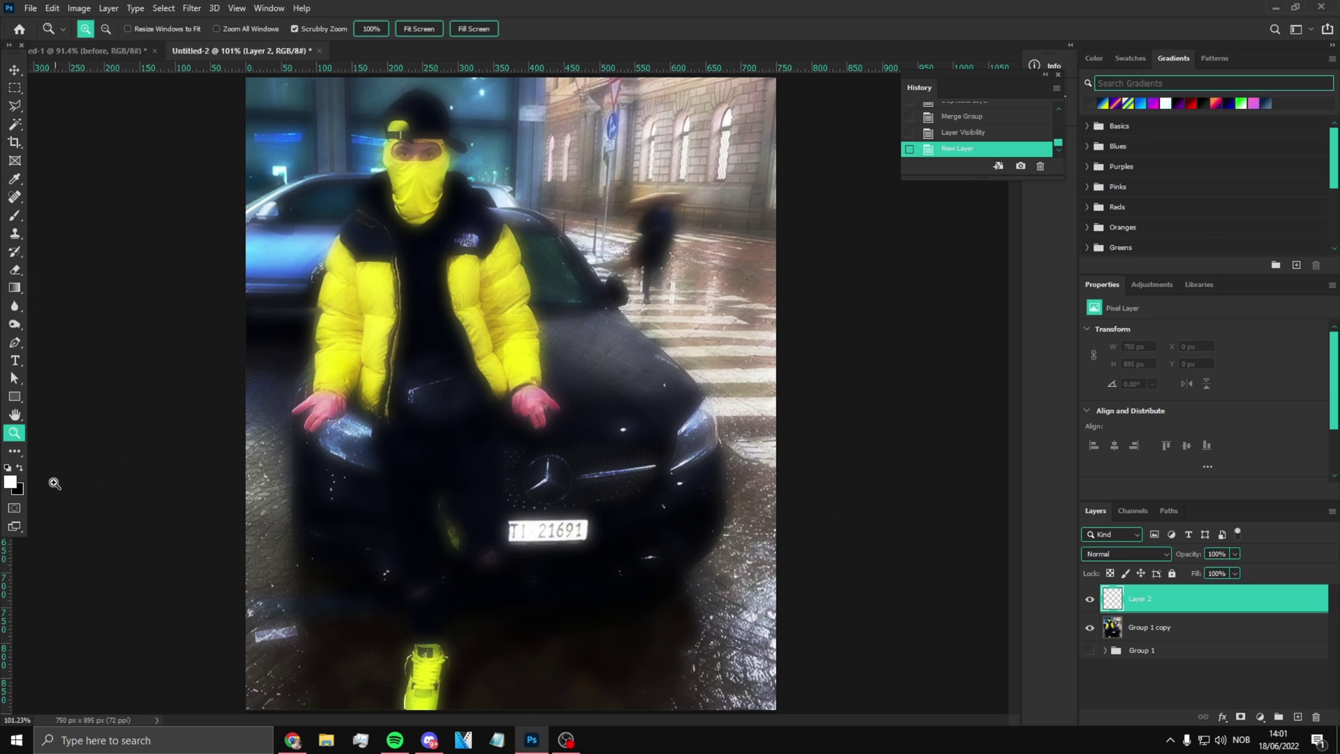
left_click(11, 483)
left_click(1044, 361)
left_click_drag(1002, 241, 1029, 211)
left_click(1165, 205)
key("b")
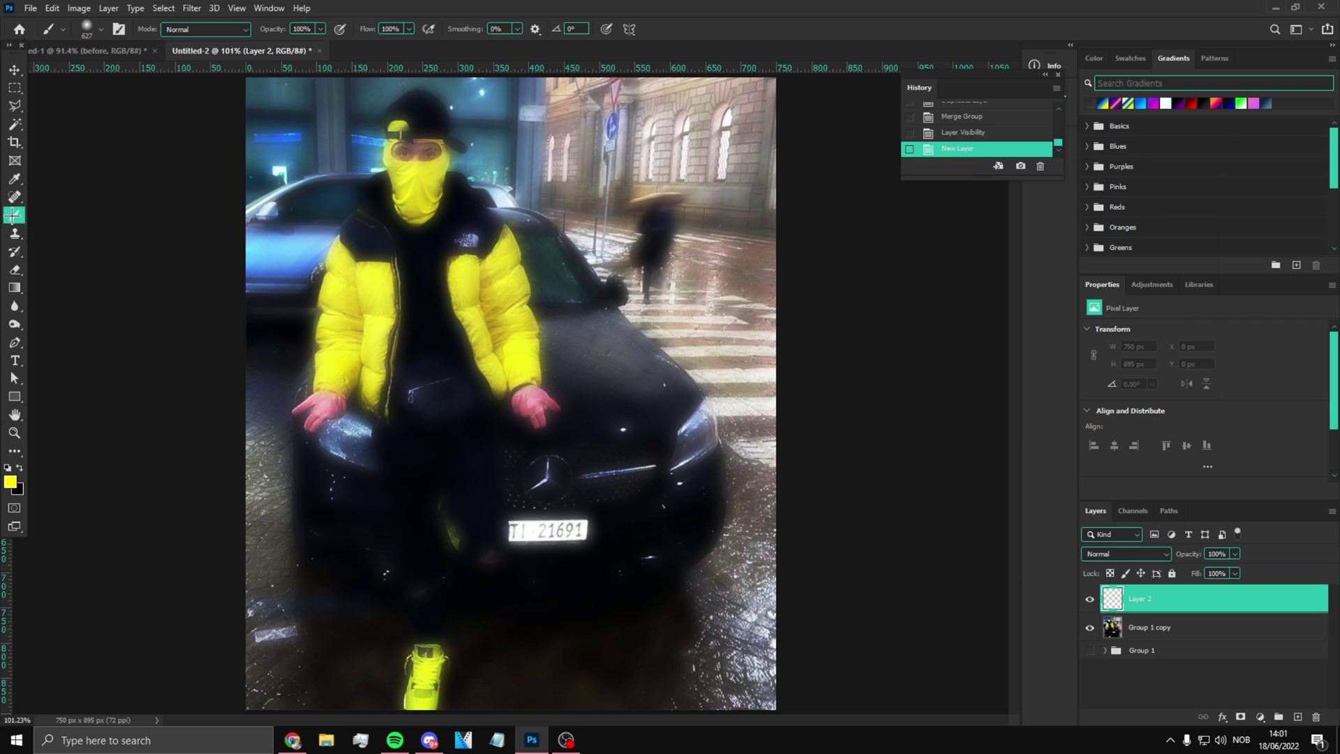
Paint soft yellow over the shoe, both jacket sleeves and the face mask on the new layer
left_click_drag(442, 222, 328, 221)
scroll(395, 266, "down", 3)
scroll(398, 263, "down", 2)
left_click_drag(442, 606, 437, 624)
left_click_drag(520, 377, 509, 299)
mouse_move(387, 328)
left_mouse_down()
mouse_move(361, 324)
mouse_move(370, 363)
mouse_move(394, 305)
mouse_move(445, 277)
mouse_move(432, 199)
left_mouse_up()
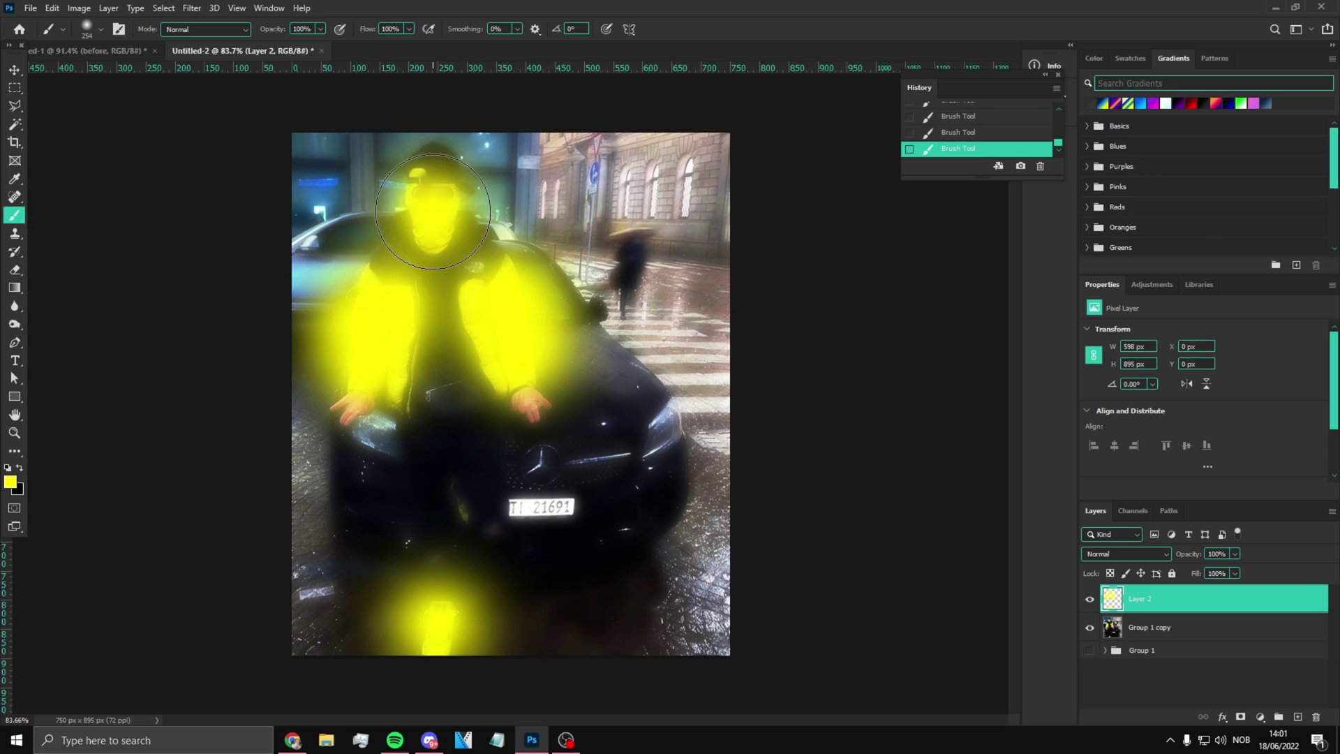
Set the yellow paint layer's blending mode to Soft Light and its opacity to 43%, checking it with the layer hidden and shown
left_click(1131, 554)
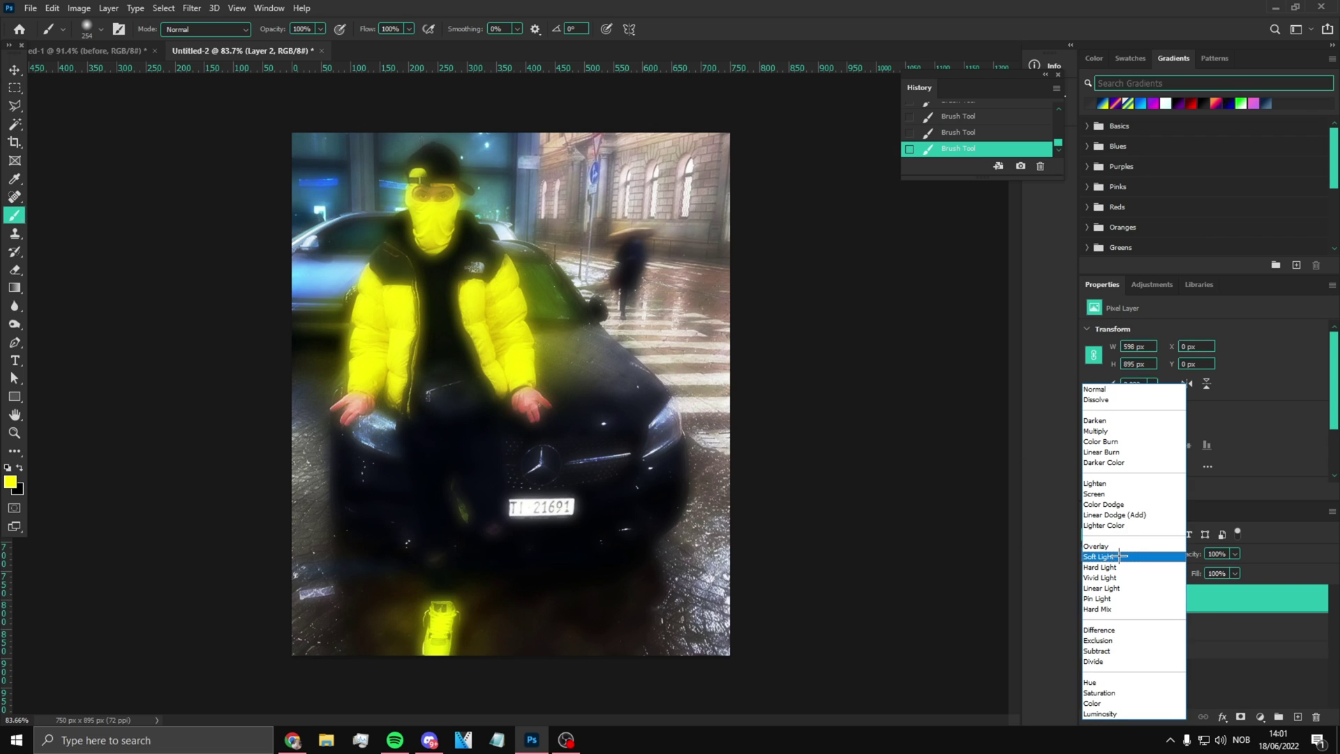
left_click(1117, 556)
left_click(1236, 553)
left_click_drag(1240, 570, 1192, 570)
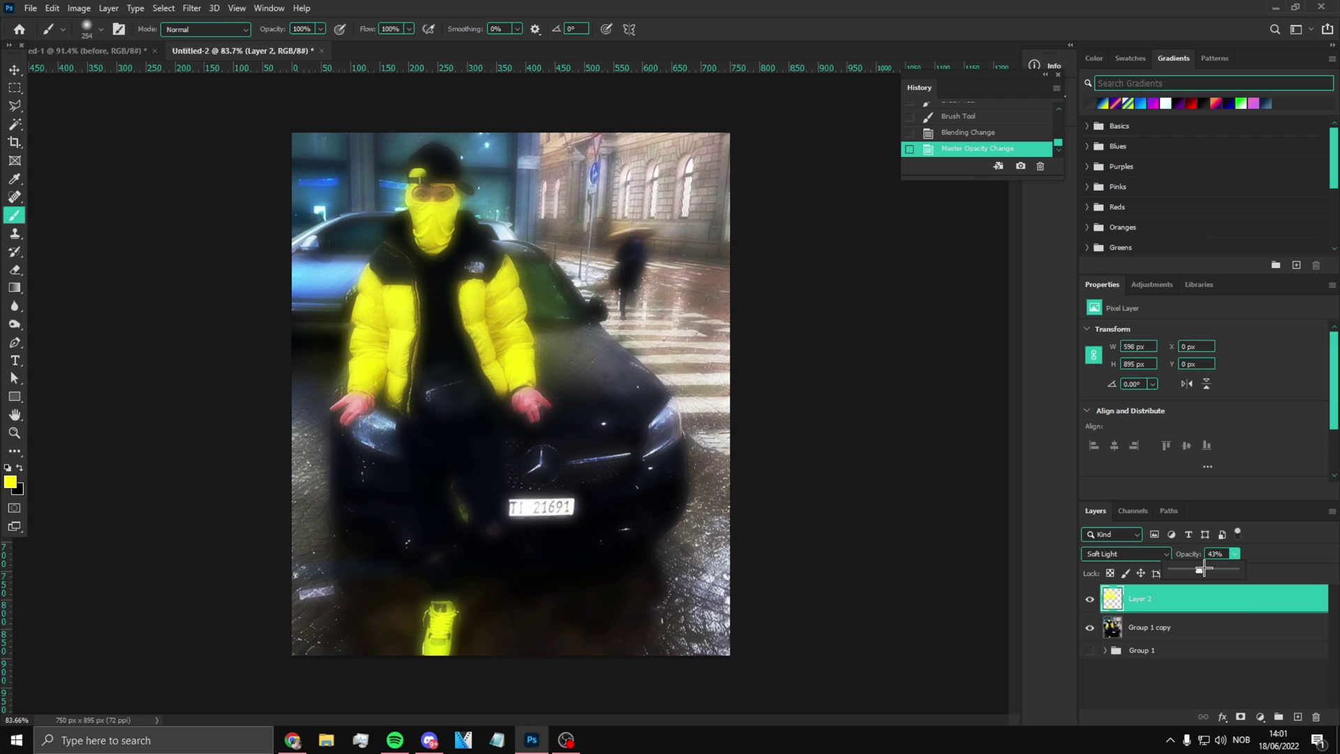
scroll(433, 475, "down", 1)
left_click(1090, 599)
left_click(1090, 599)
left_click(1090, 599)
left_click(1090, 599)
left_click(1090, 599)
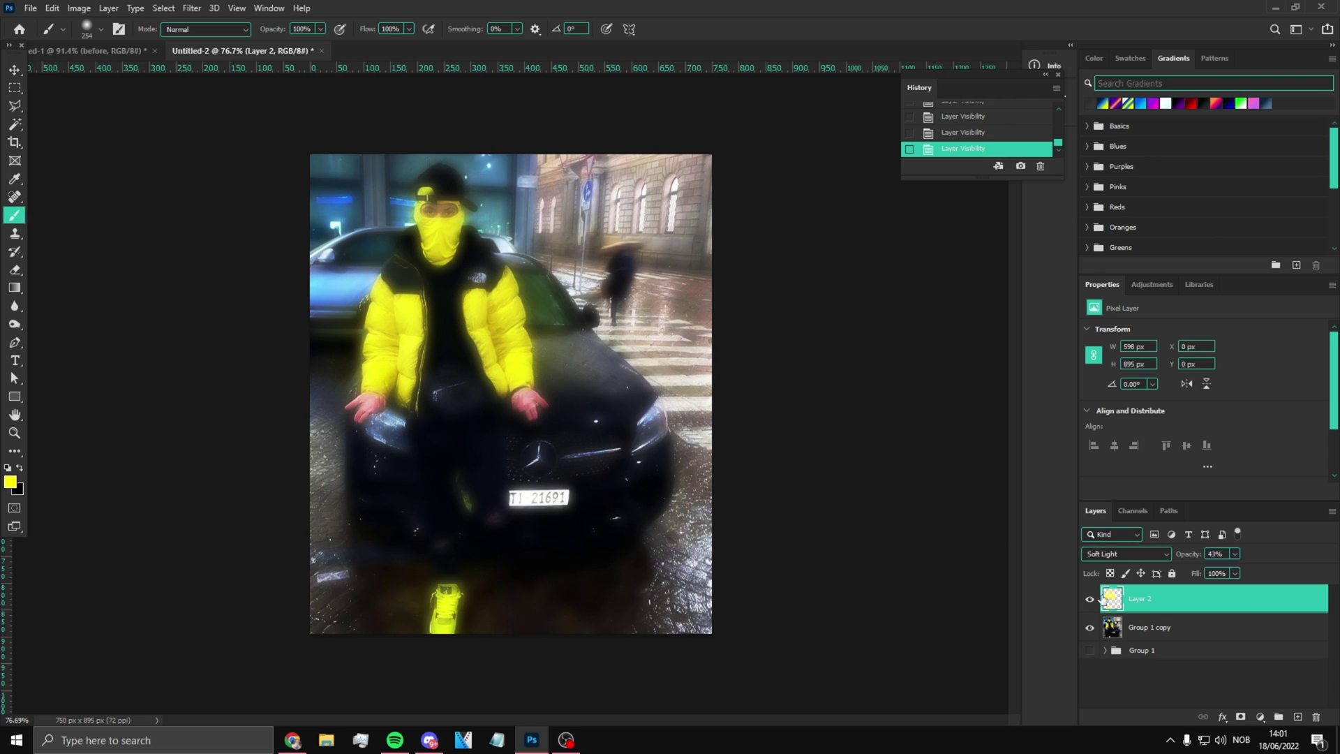
Erase the yellow spill around the figure, including over the car's hood and windshield, with a soft Eraser
left_click(16, 271)
left_click(620, 327)
left_click(646, 312)
left_click(643, 279)
left_click(592, 209)
left_click_drag(588, 245, 540, 283)
right_click(565, 295, "alt")
right_click(573, 353, "alt")
left_click_drag(586, 377, 563, 269)
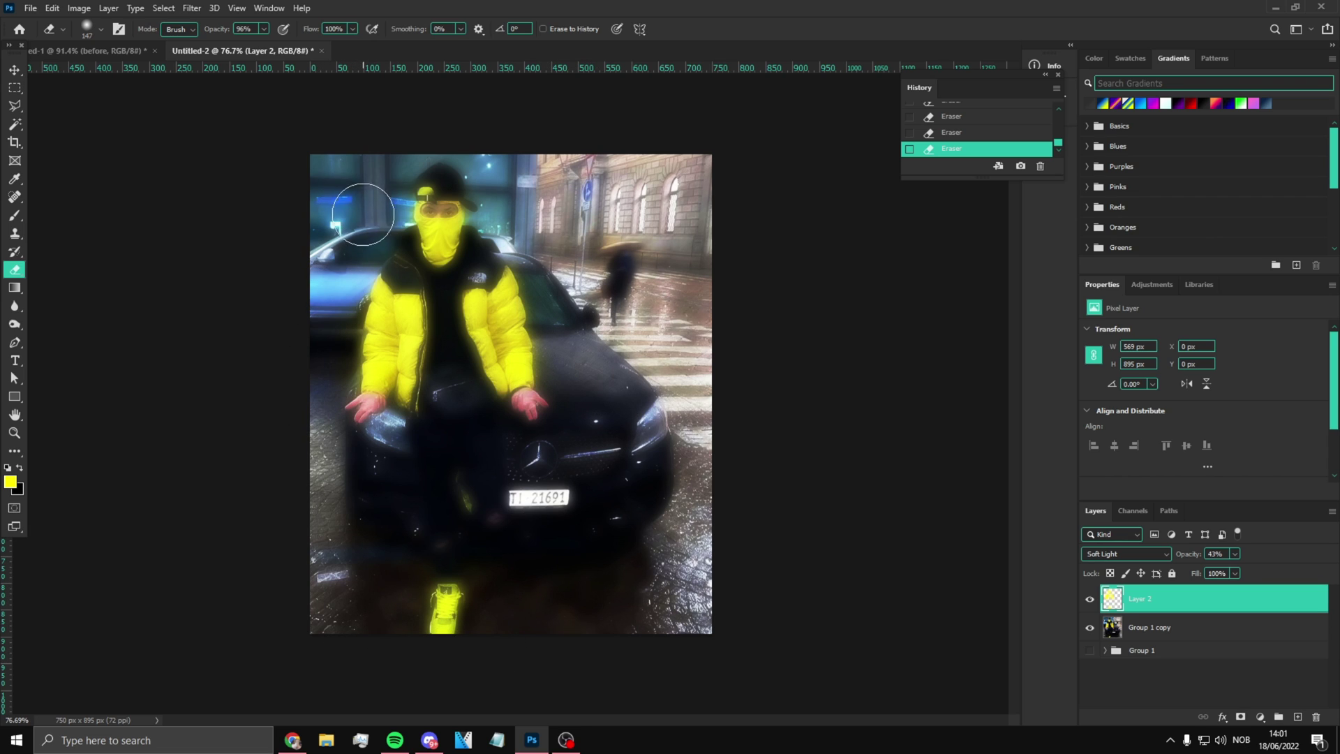
scroll(576, 297, "down", 4)
scroll(569, 307, "up", 4)
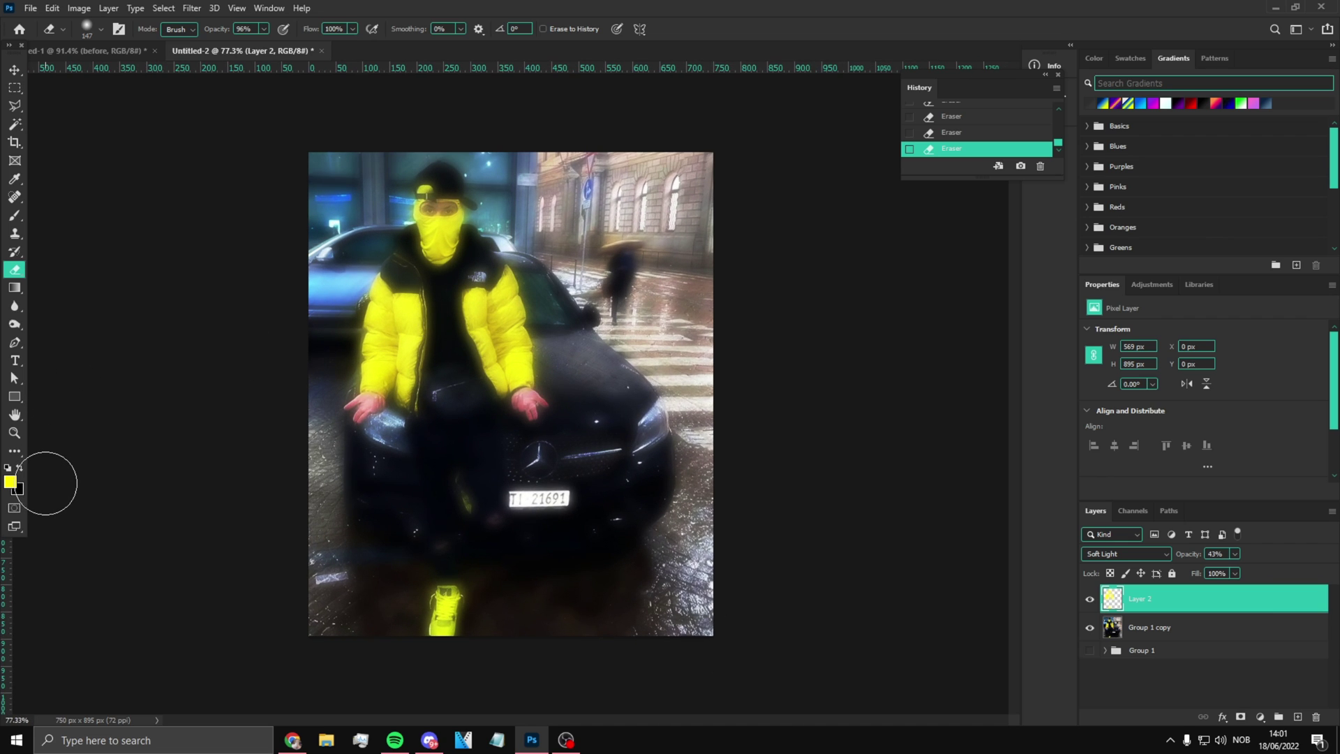
Outline the person's head on Group 1 copy with the Polygonal Lasso and copy the selection to a new layer
left_click(14, 432)
right_click(396, 408)
left_click(396, 413)
left_click(1167, 638)
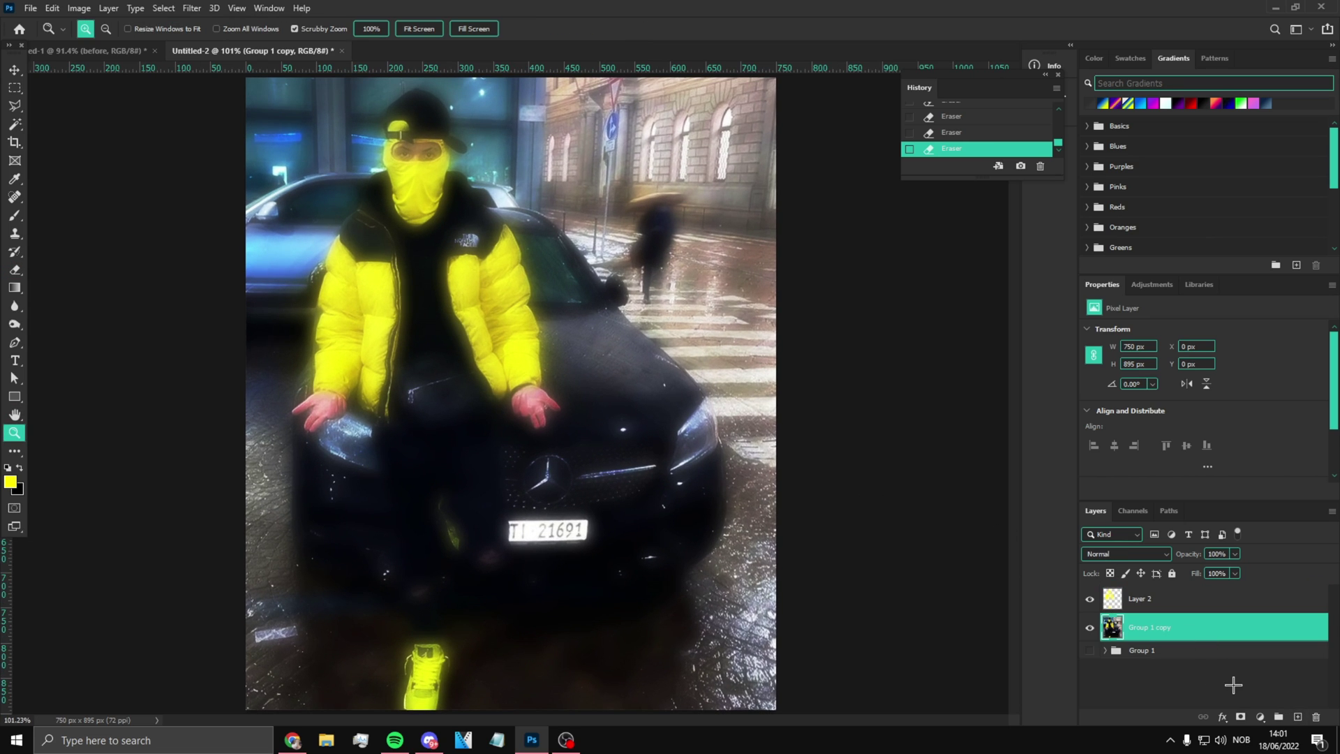
left_click(14, 105)
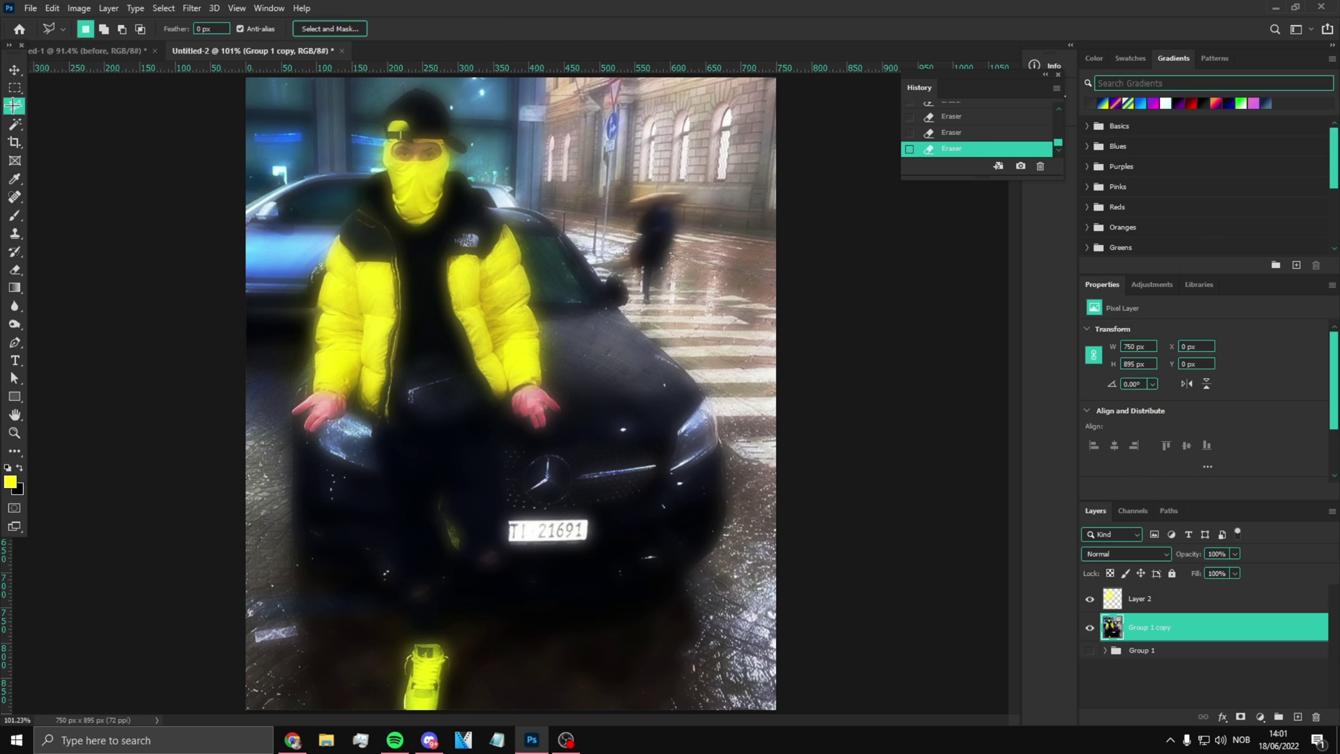
left_click(1090, 628)
left_click(1089, 628)
right_click(14, 104)
left_click(93, 120)
left_click(363, 148)
left_click(388, 232)
left_click(439, 243)
left_click(462, 85)
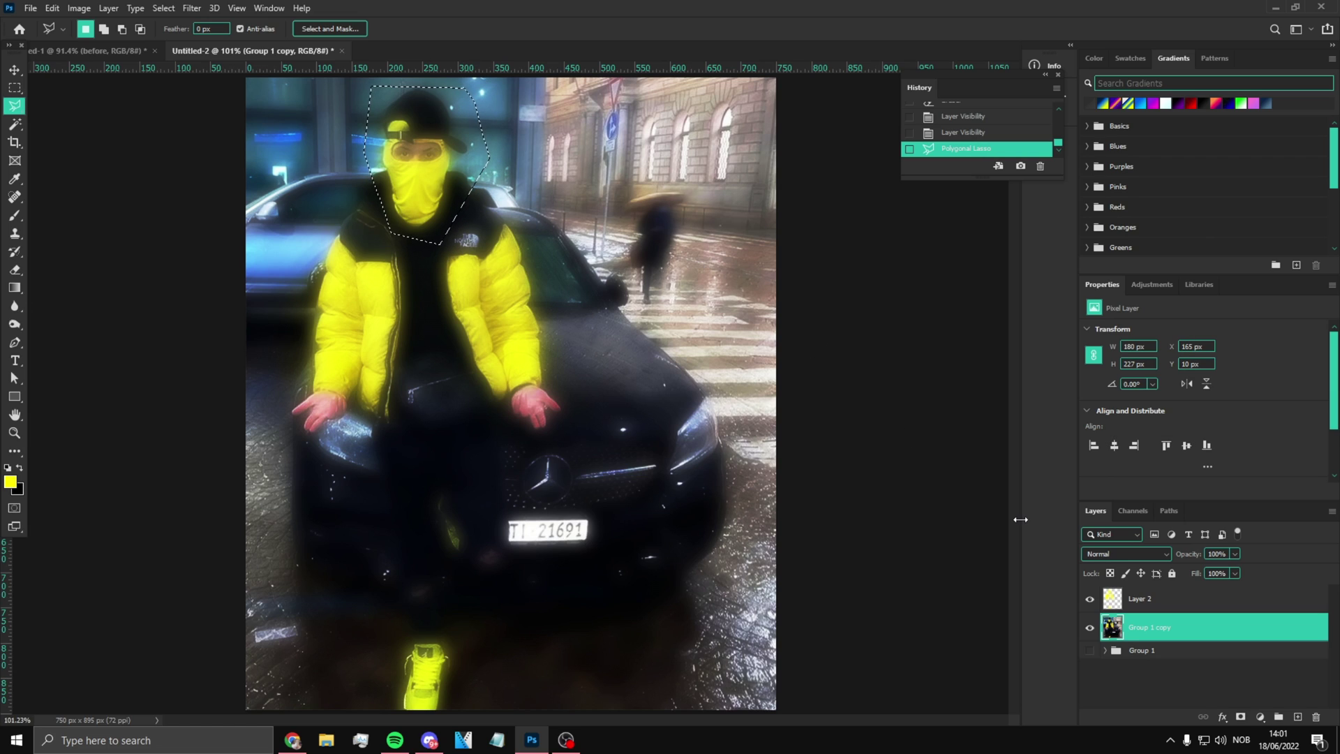
key("ctrl+j")
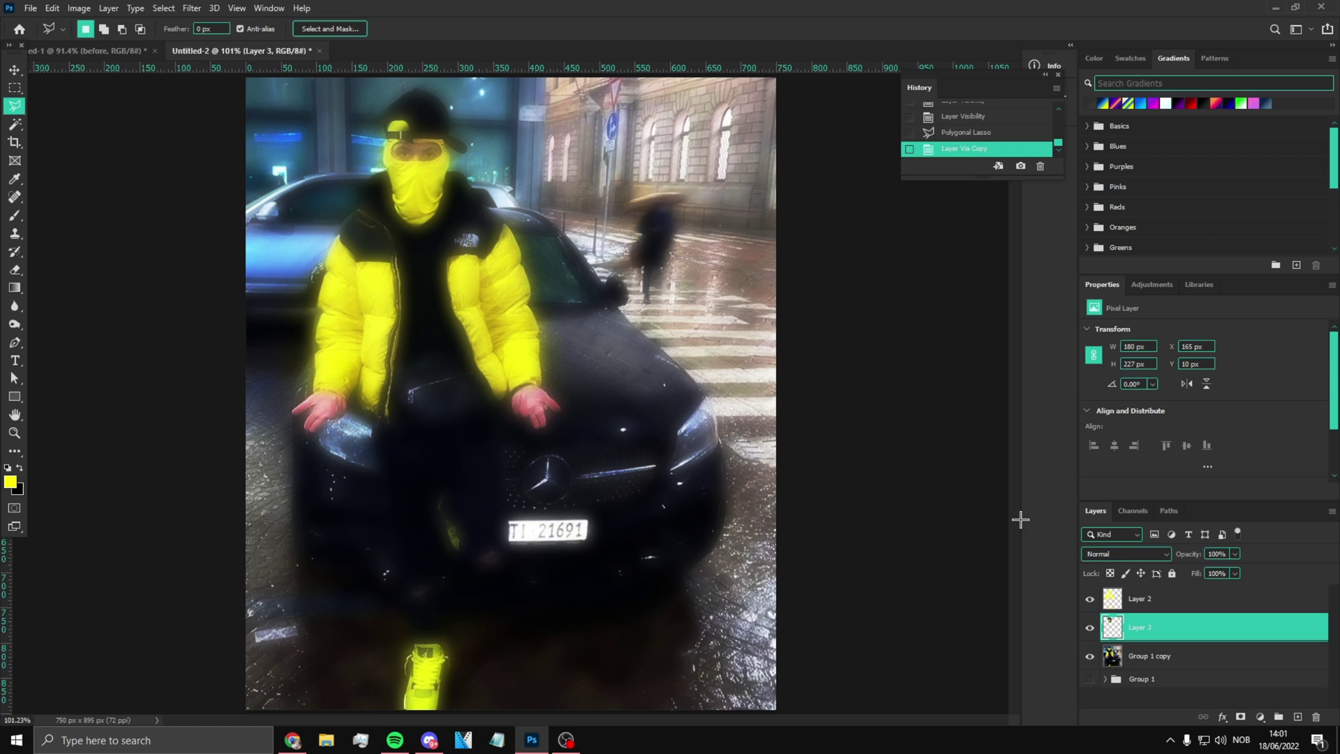
Try a Motion Blur on the copied head layer, inspect it and undo it
left_click(190, 7)
mouse_move(312, 185)
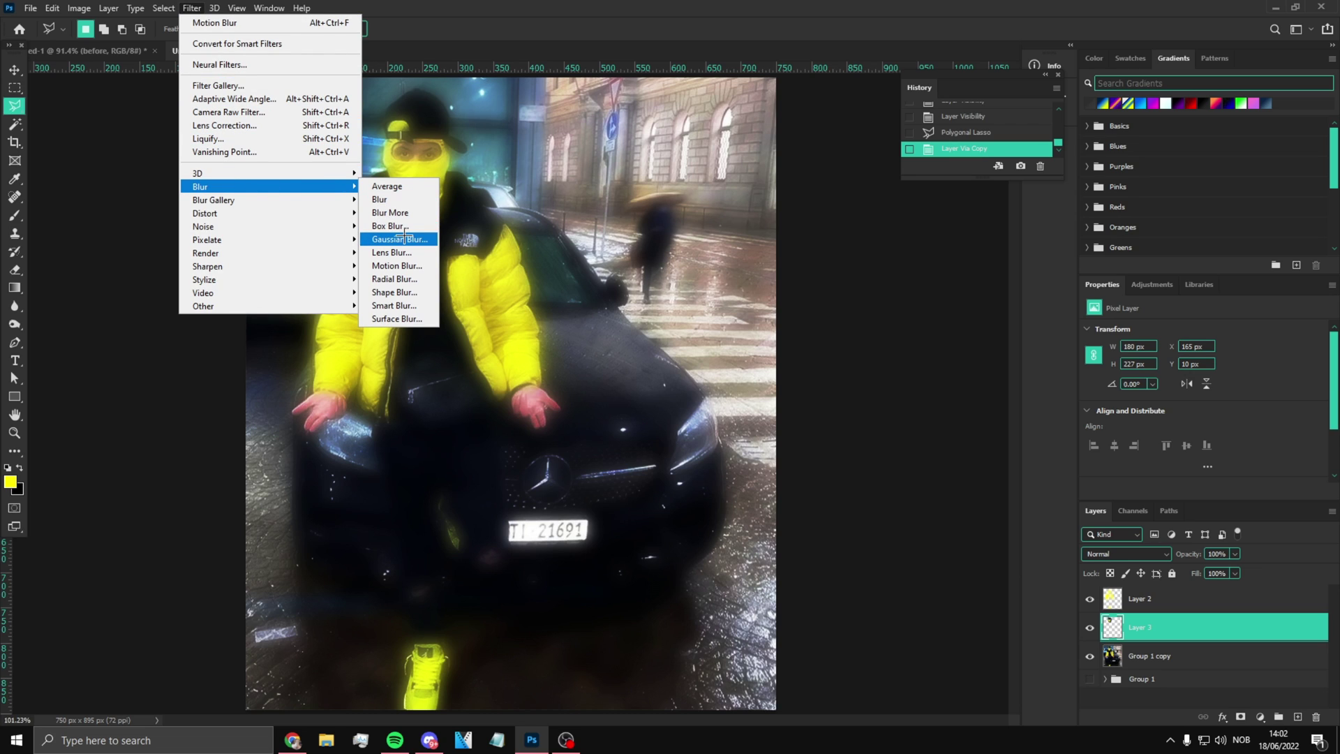
left_click(395, 266)
left_click(955, 155)
key("l")
scroll(418, 188, "down", 2)
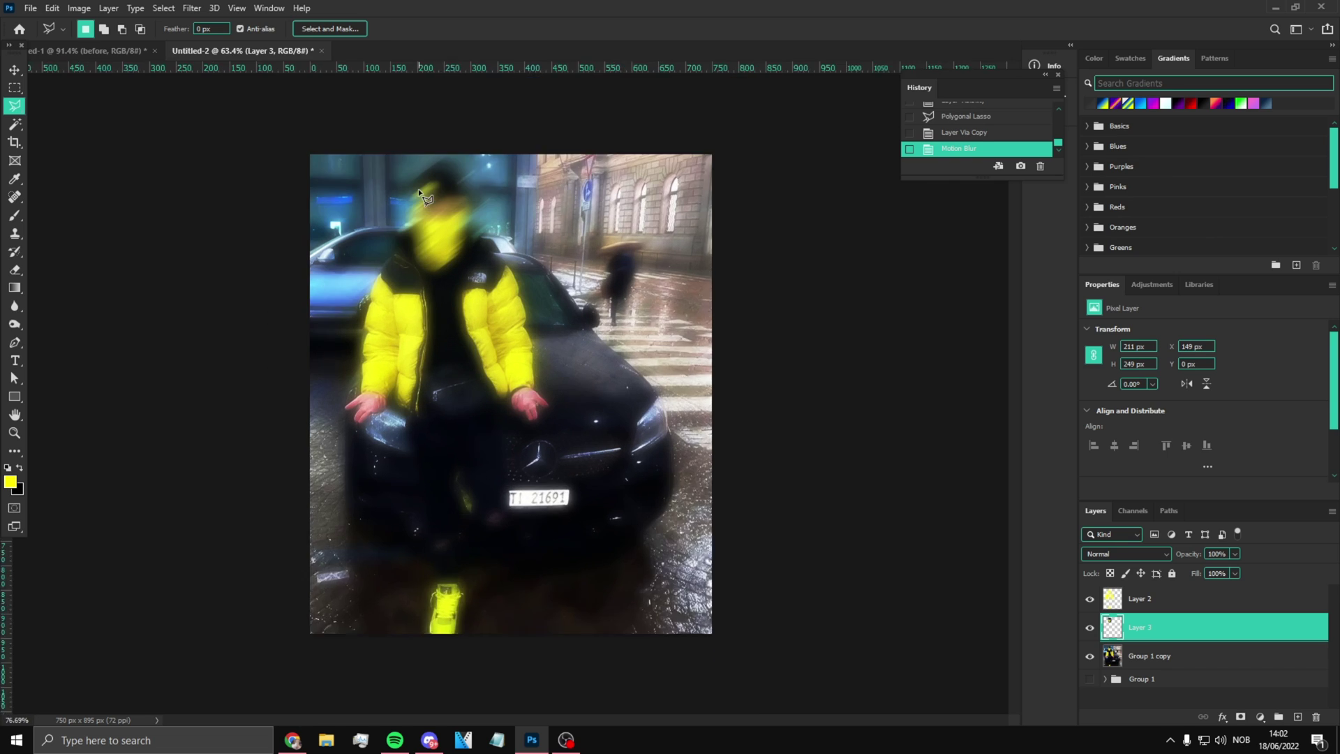
scroll(418, 188, "up", 2)
key("ctrl+z")
scroll(441, 226, "up", 1)
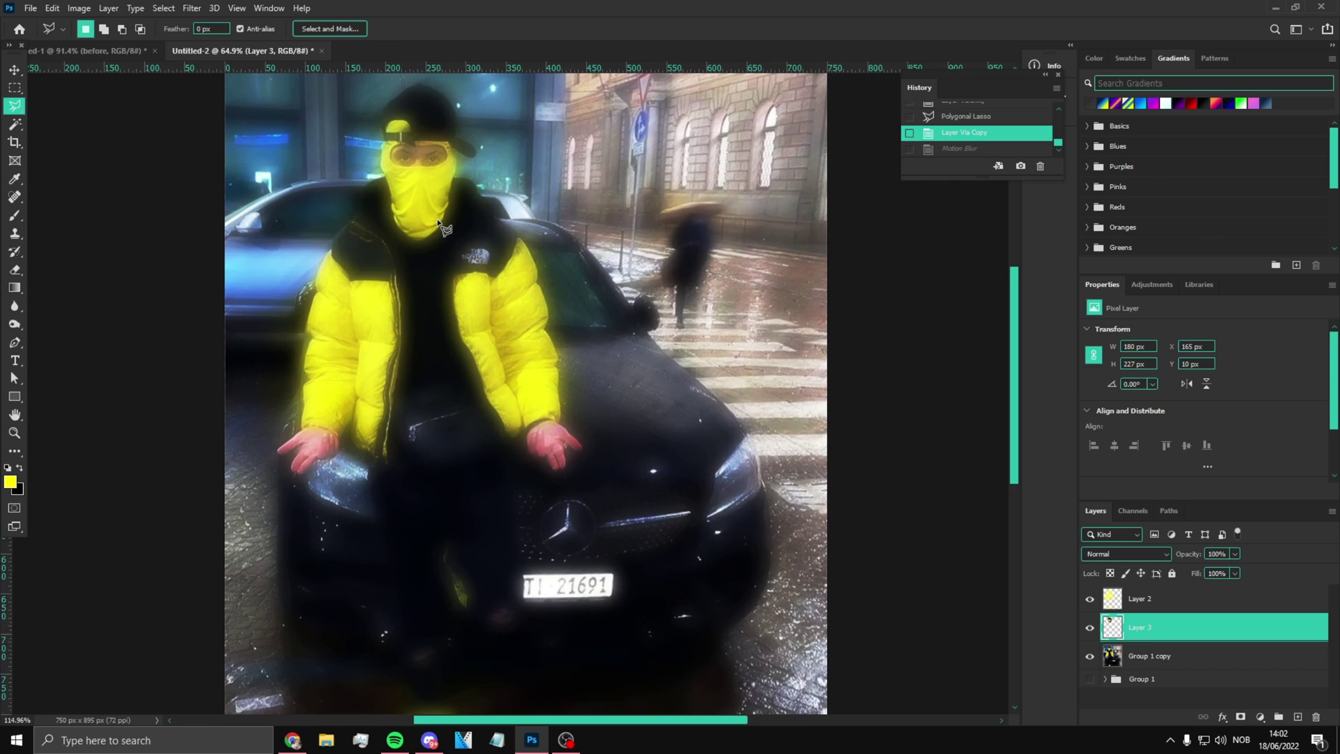
Compare the head with and without the Motion Blur, reapplying it before reverting the document to the Polygonal Lasso selection
left_click(1000, 148)
scroll(455, 248, "down", 5)
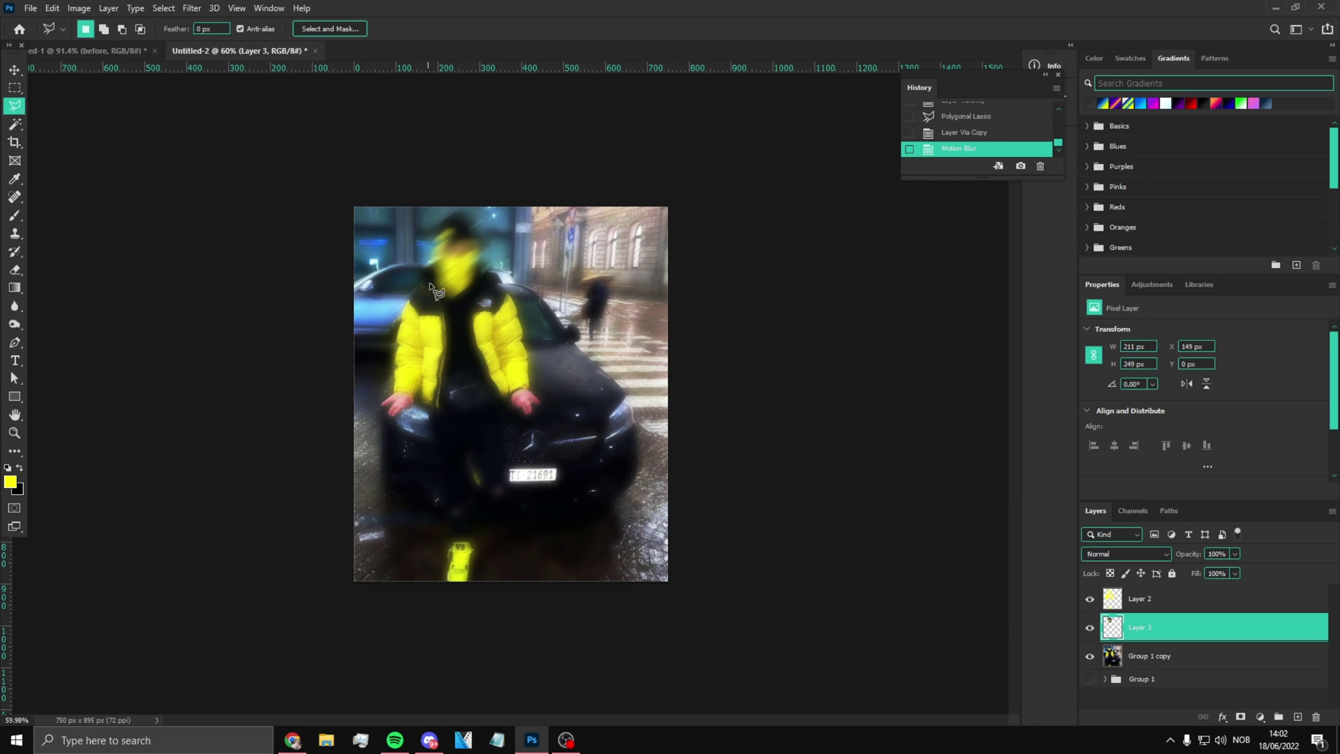
scroll(422, 234, "up", 5)
scroll(489, 217, "down", 3)
scroll(488, 217, "down", 1)
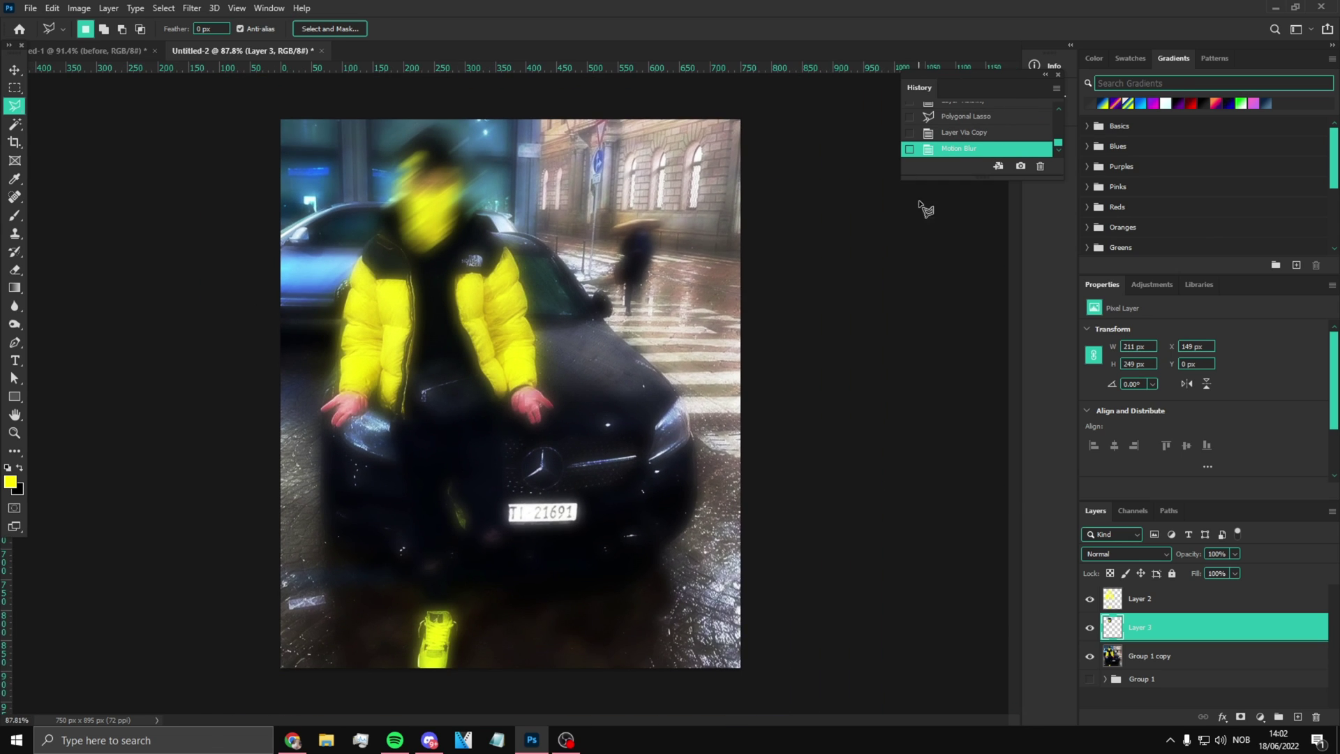
left_click(1040, 166)
left_click(605, 275)
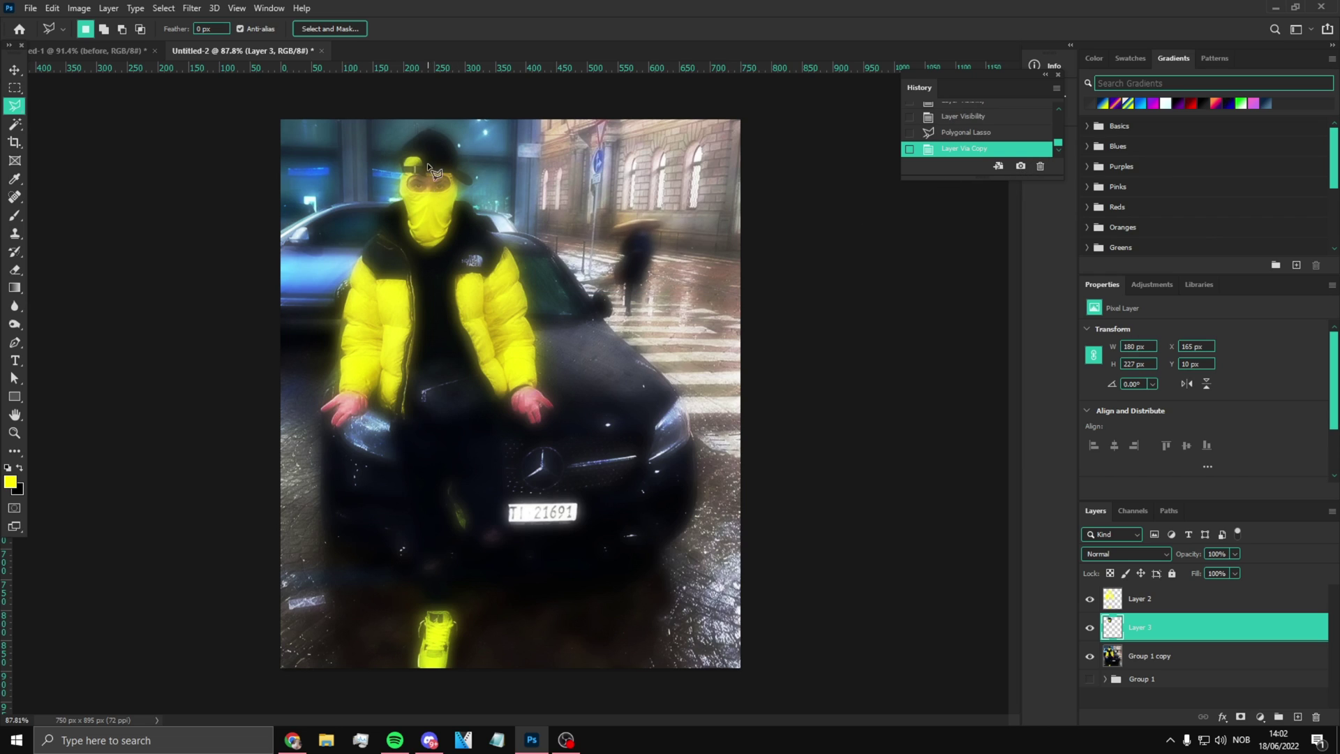
key("ctrl+alt+f")
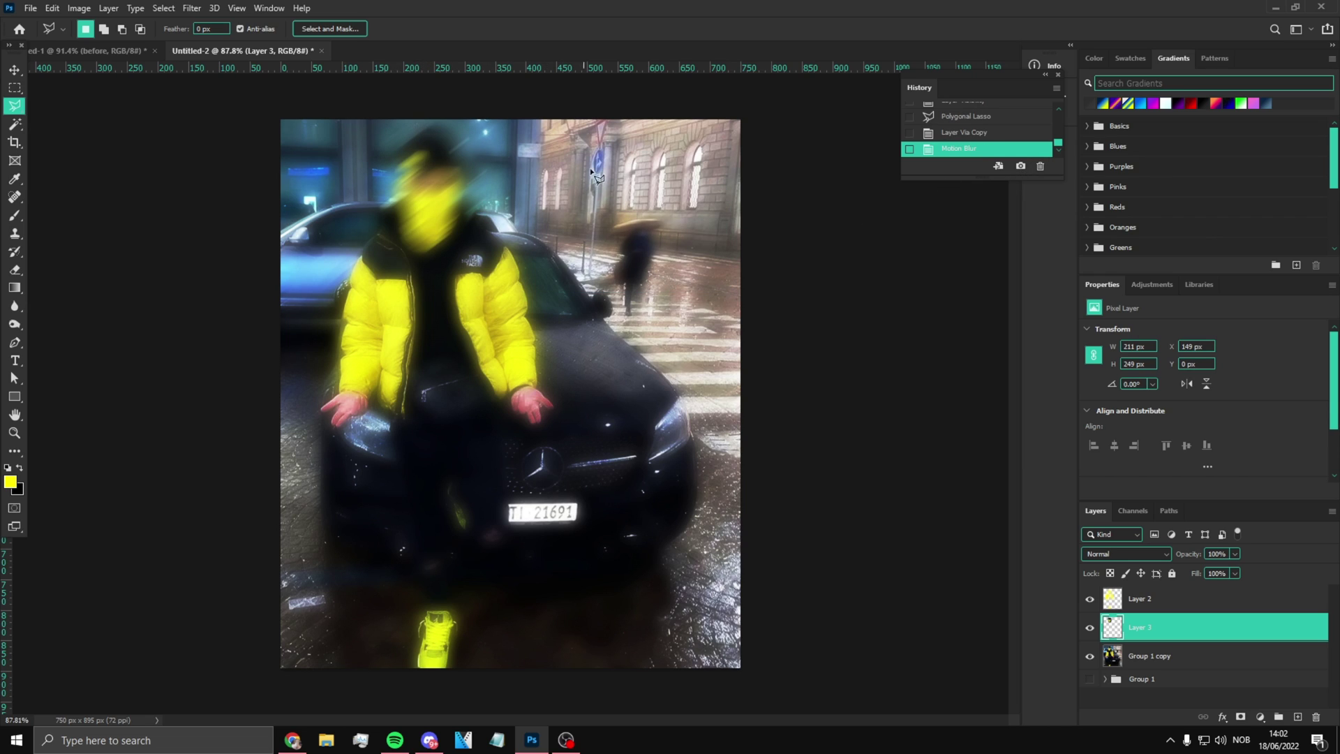
left_click(980, 118)
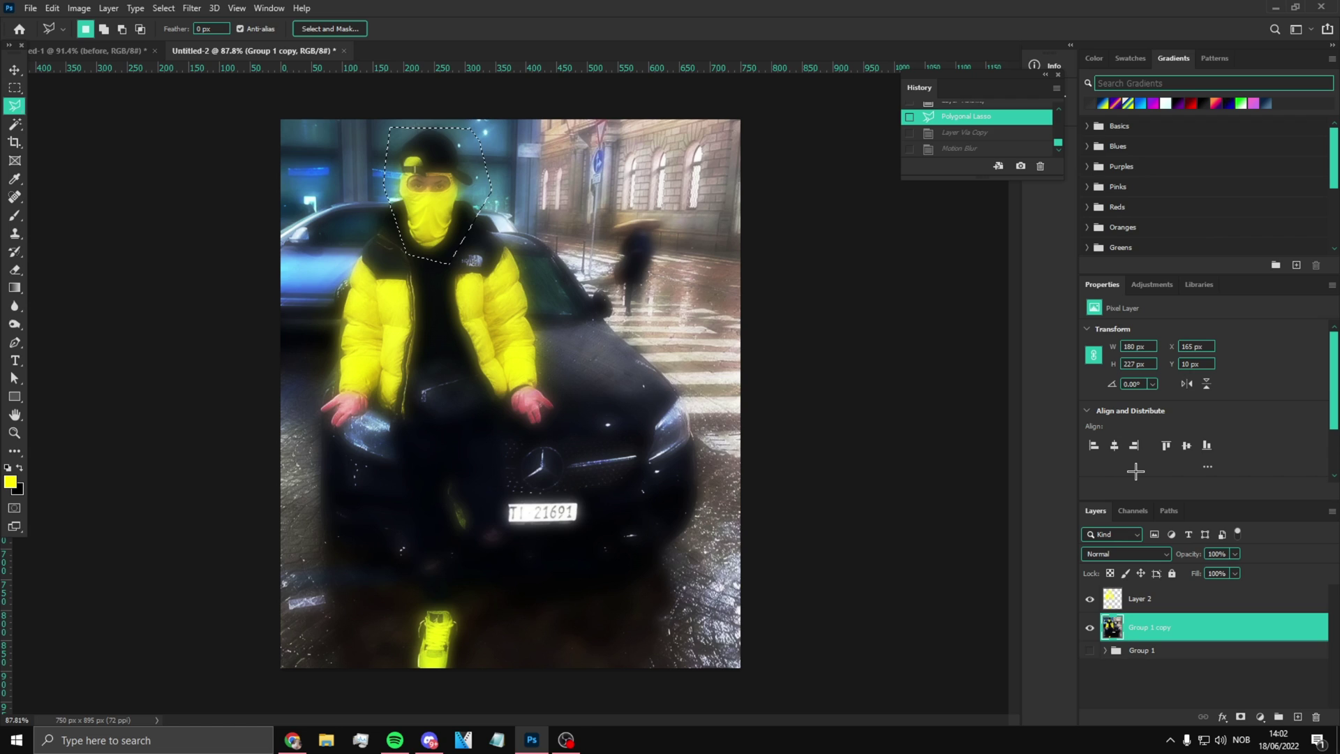
Copy the selected head to a new layer again and try a Radial Blur with amount 10, Spin method and Good quality
key("ctrl+j")
left_click(192, 8)
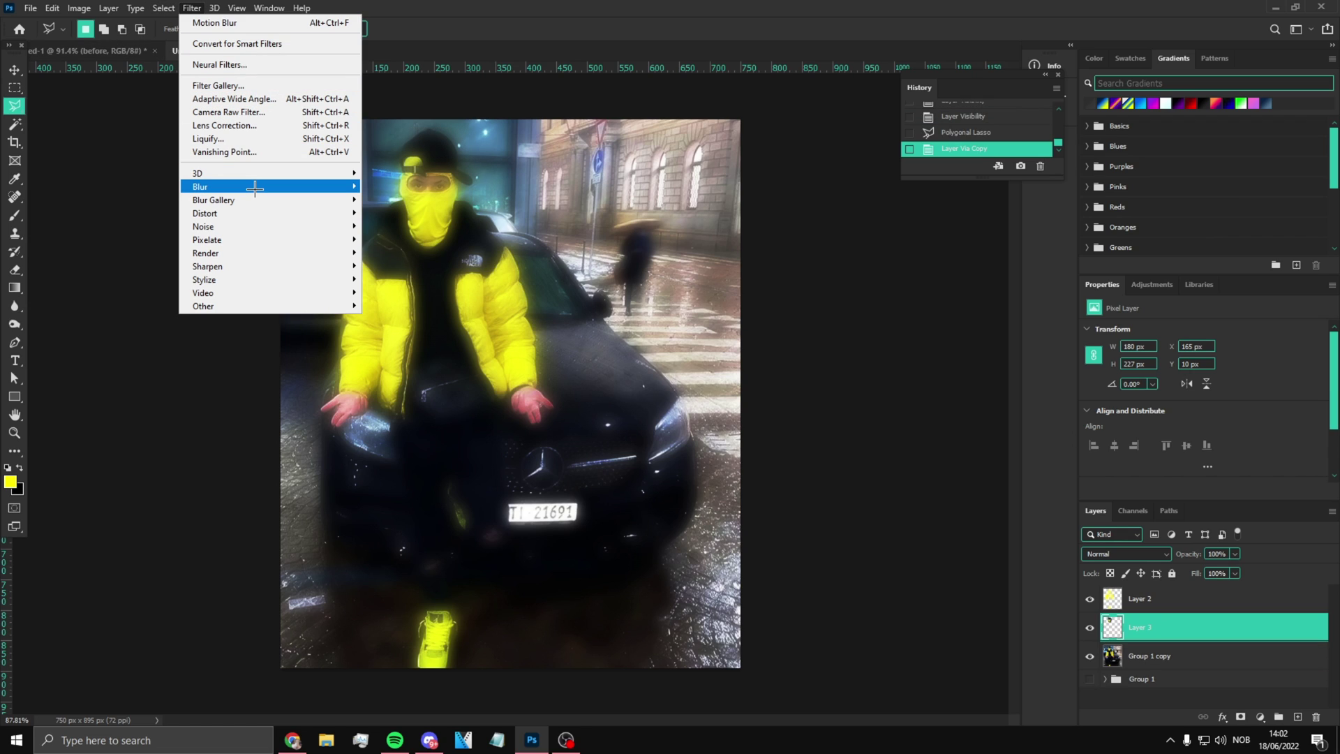
mouse_move(255, 187)
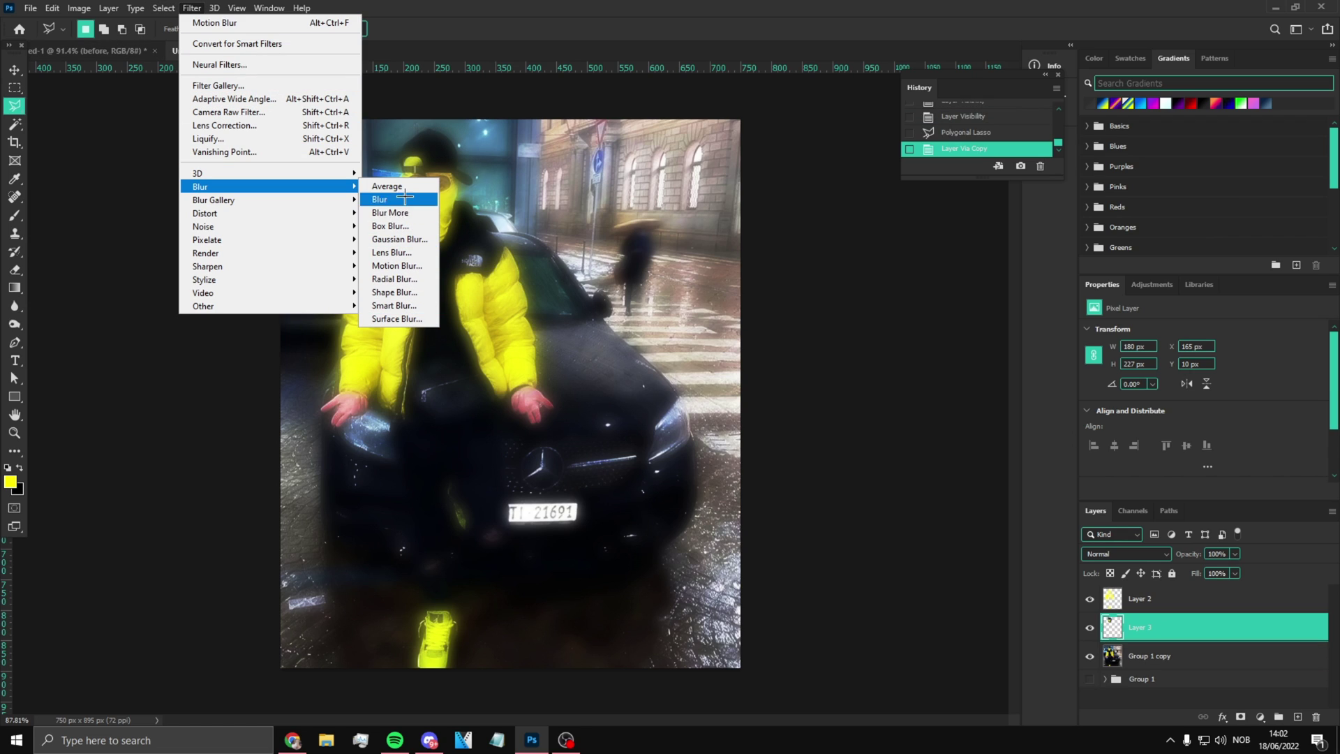
left_click(416, 279)
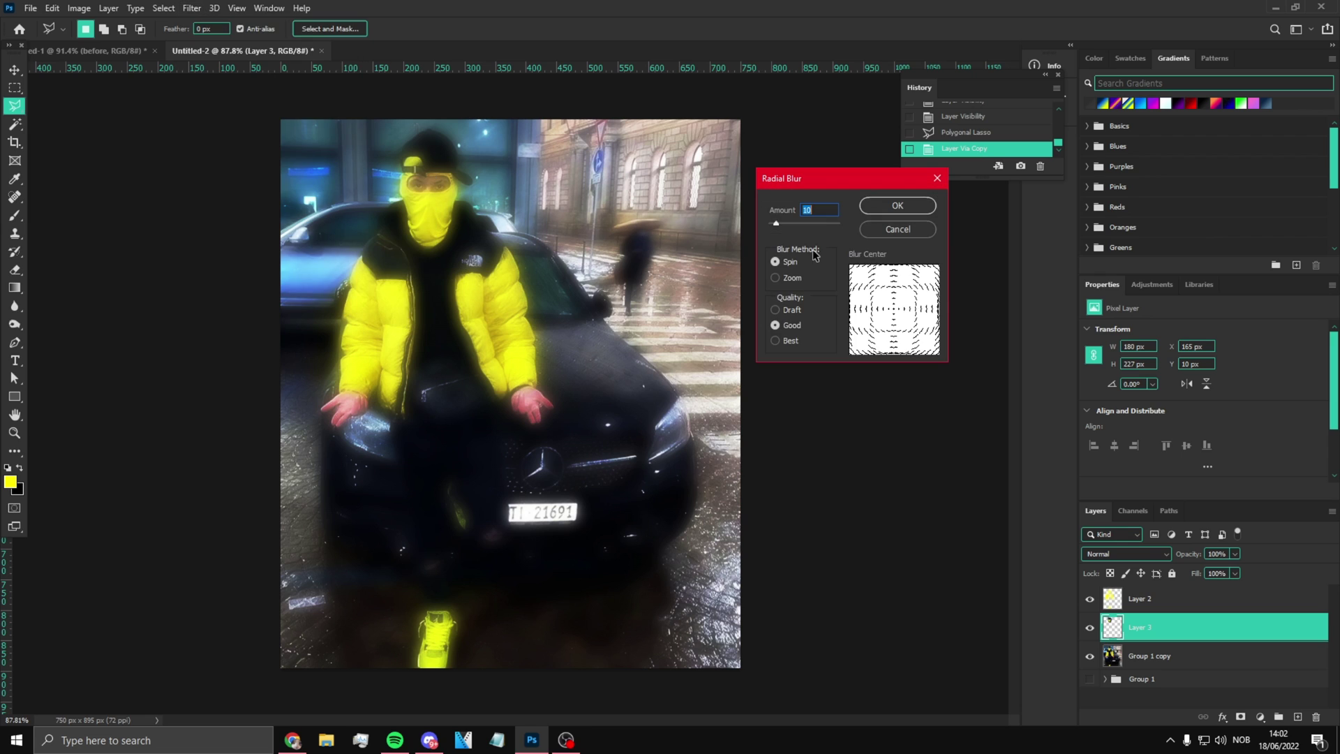
left_click(908, 205)
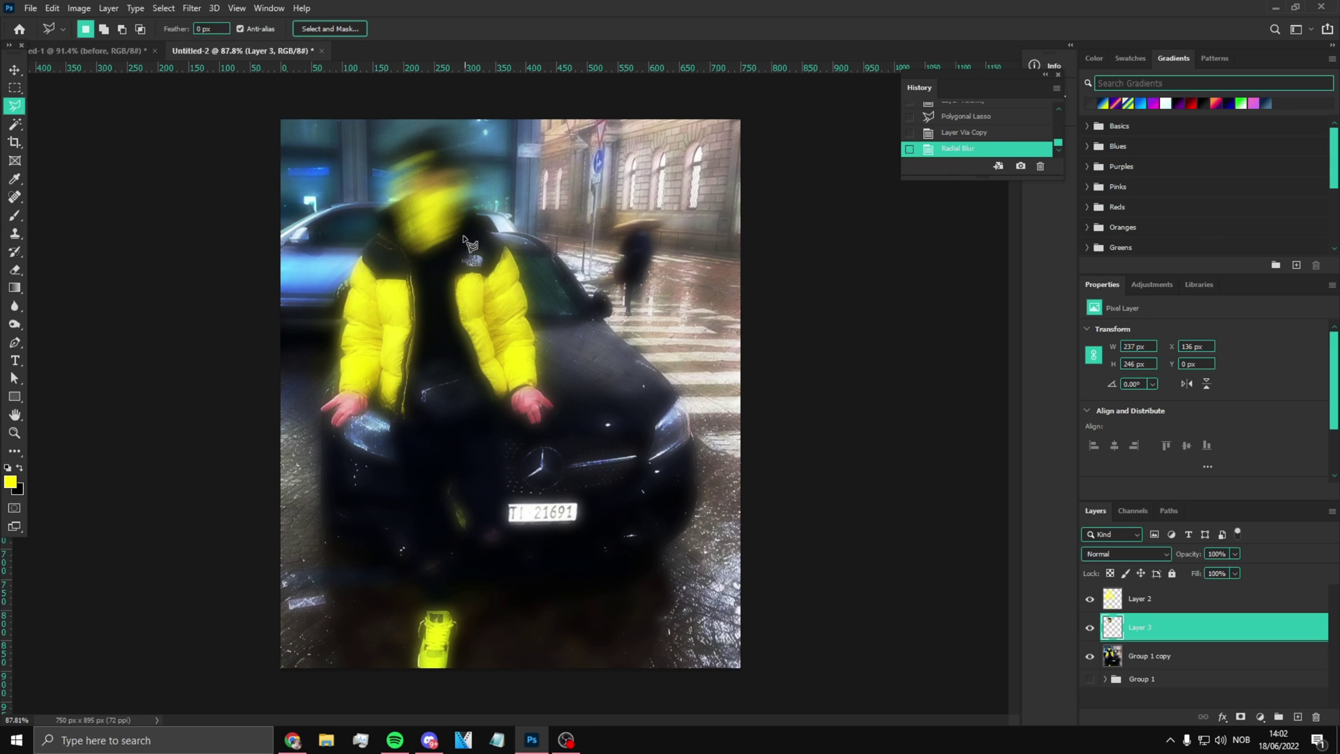
scroll(411, 202, "down", 5)
scroll(402, 196, "up", 10)
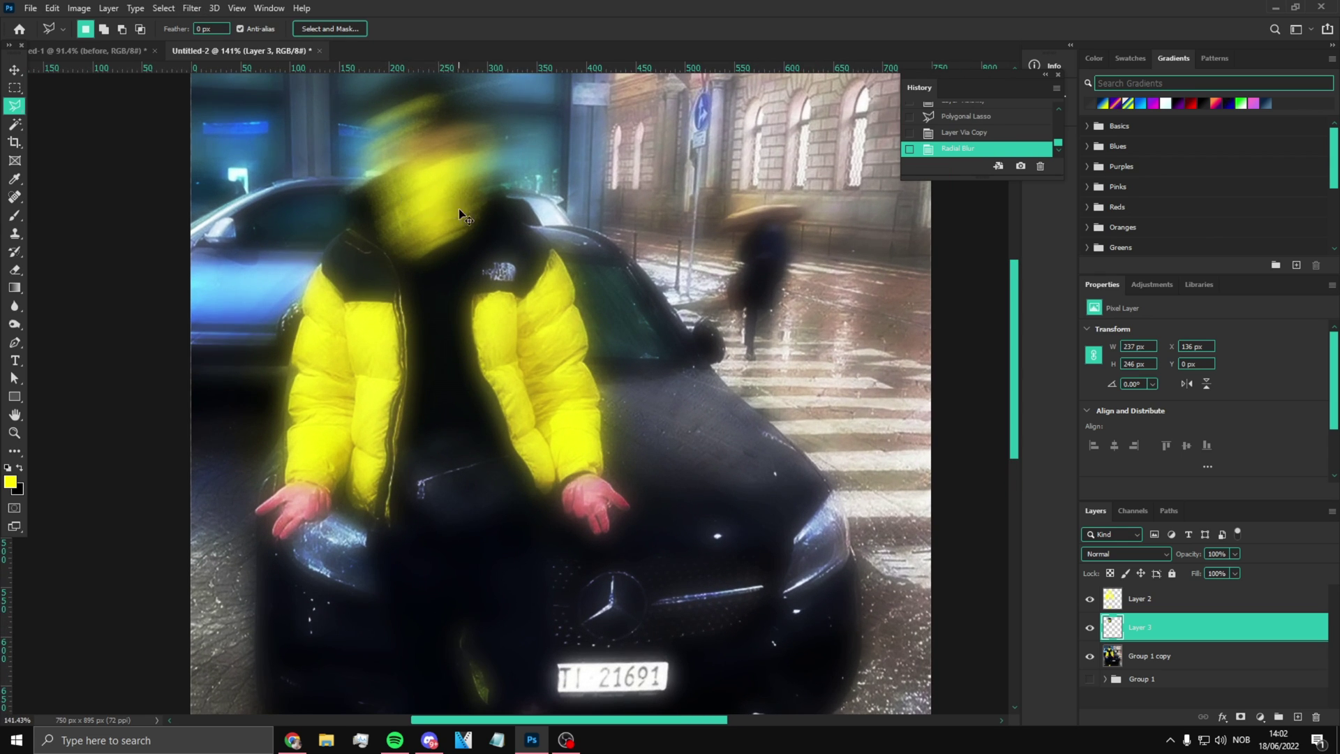
Undo the Radial Blur and the head layer copy, and clear the selection
key("ctrl+z")
scroll(502, 231, "down", 2)
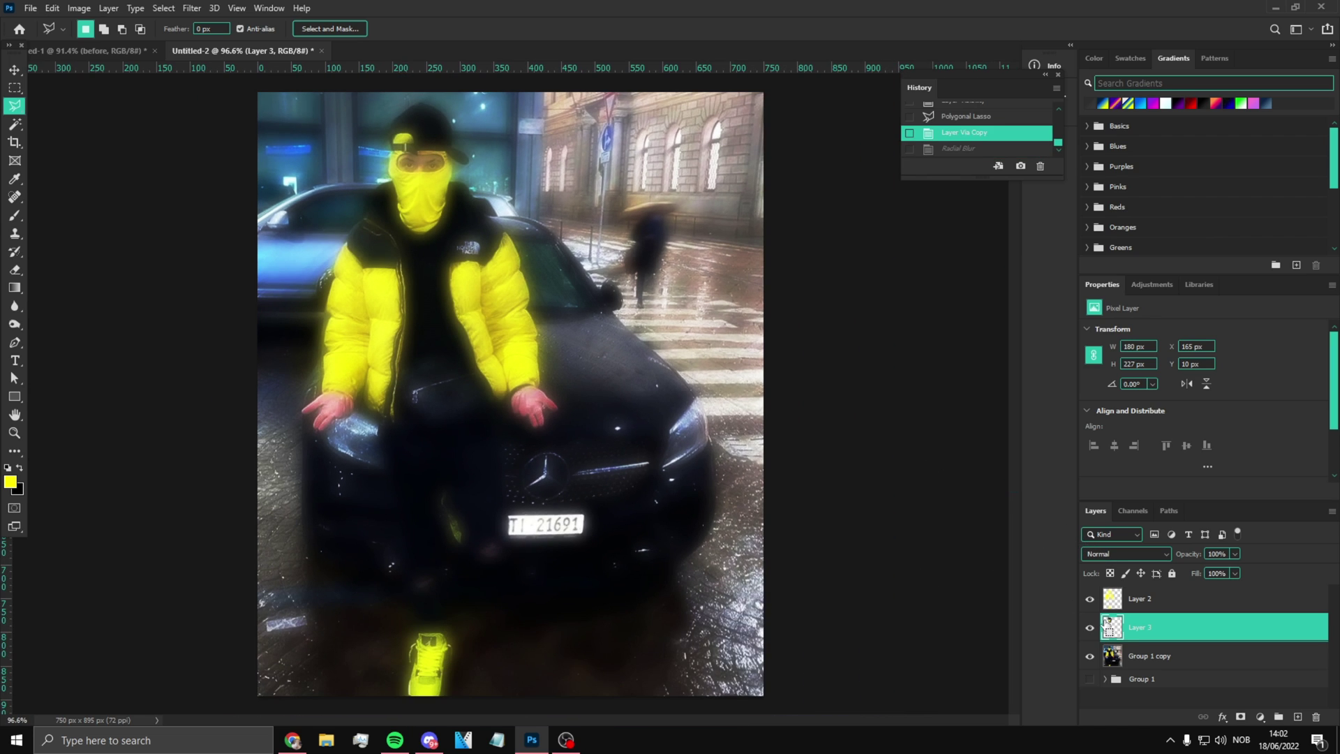
key("ctrl+z")
key("ctrl+d")
scroll(394, 210, "down", 2)
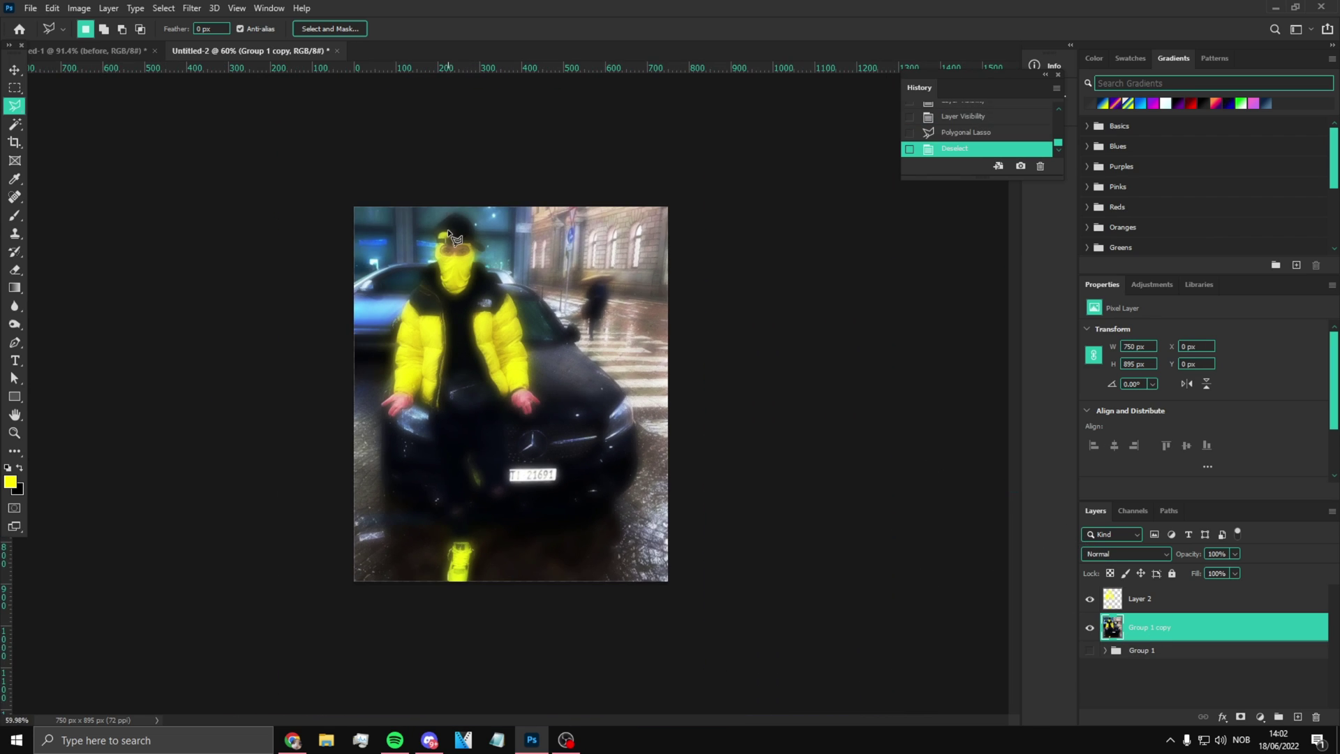
scroll(386, 237, "up", 3)
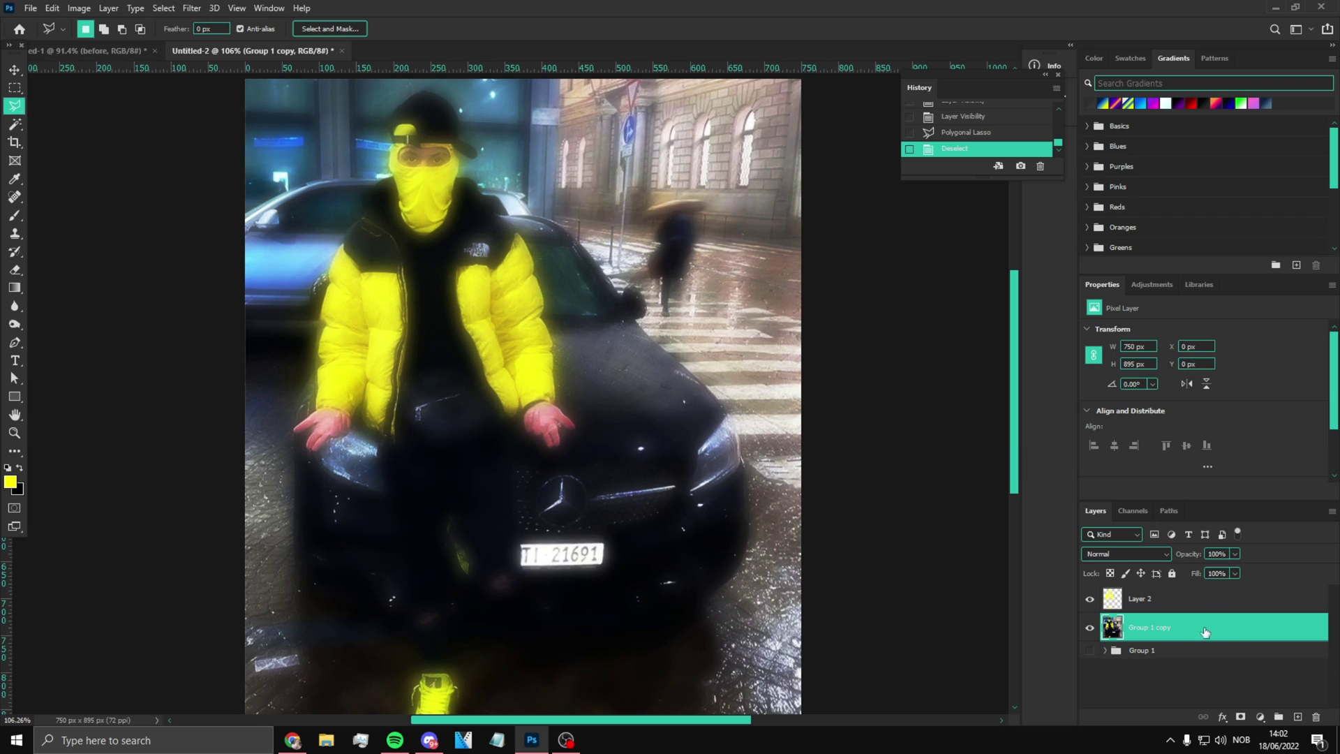
Merge the yellow Soft Light layer with Group 1 copy into a single layer
left_click(1164, 602, "shift")
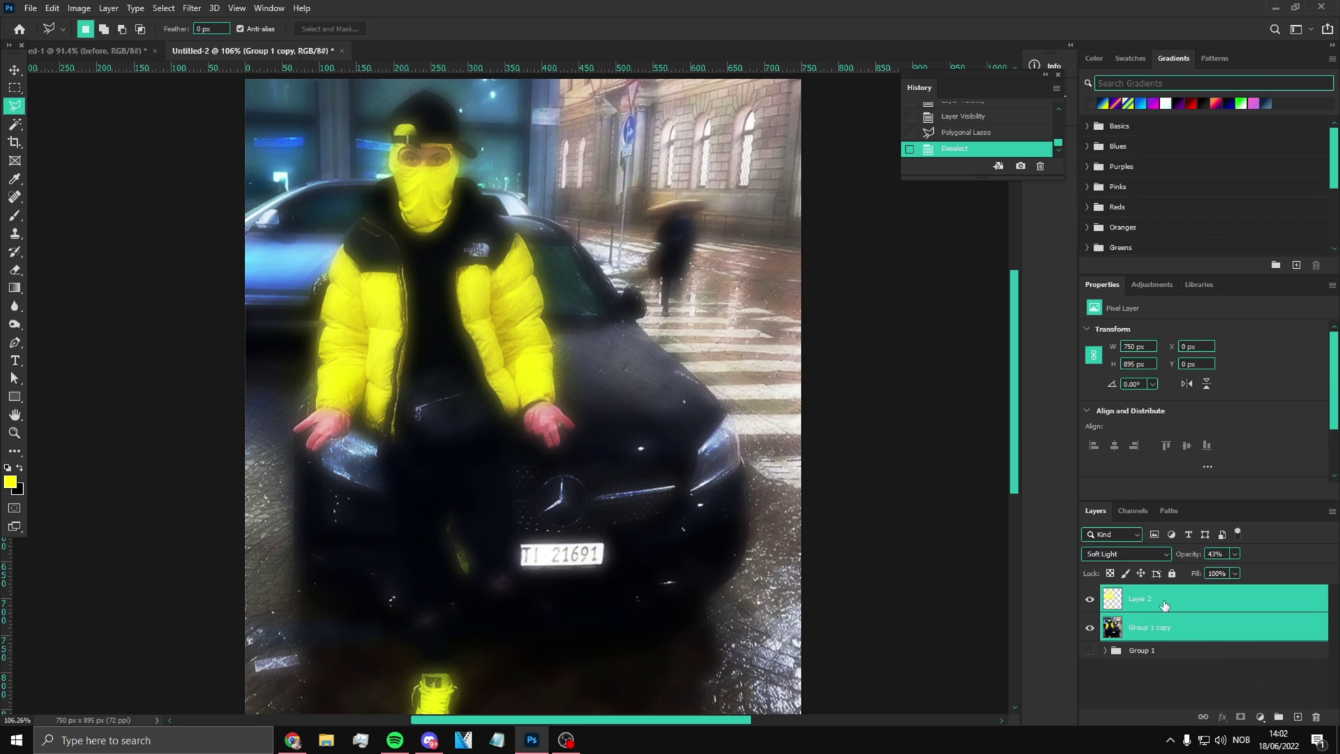
key("ctrl+e")
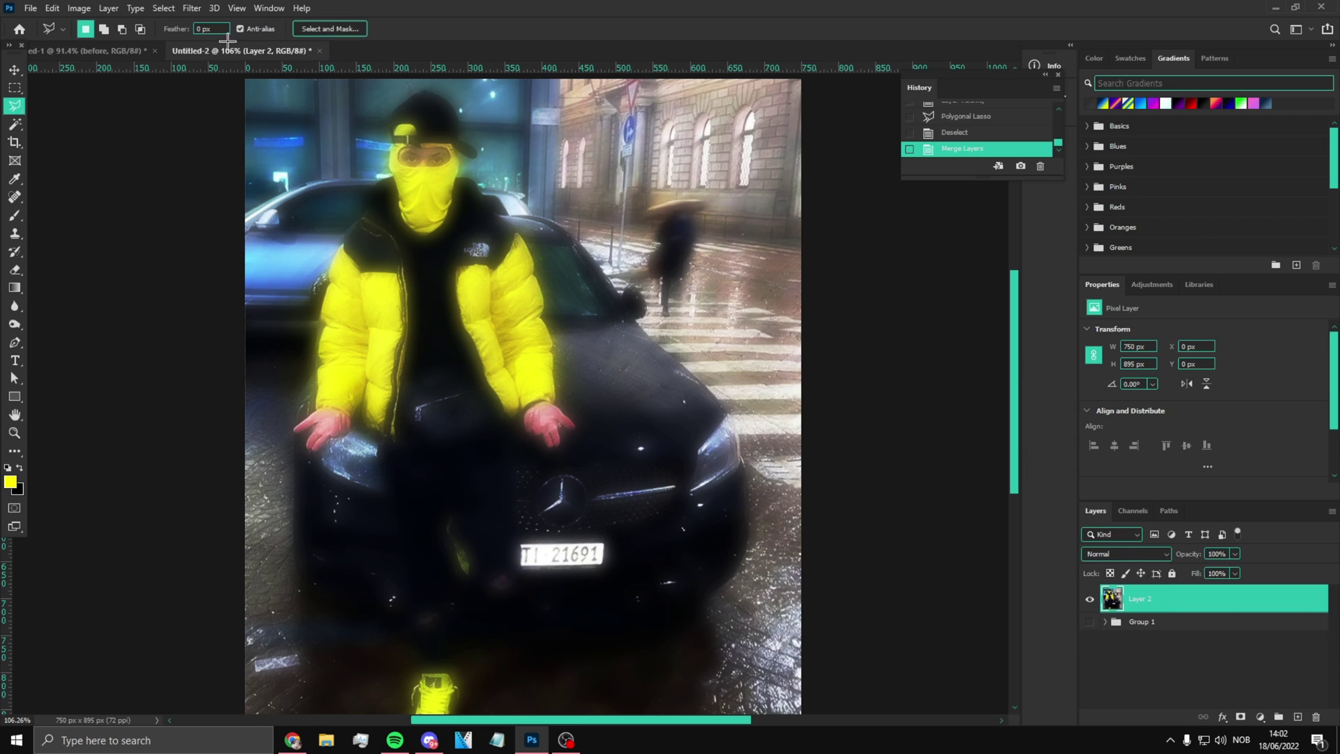
Open the Camera Raw Filter on the merged layer and set Temperature to -12 and Tint to +11
left_click(190, 8)
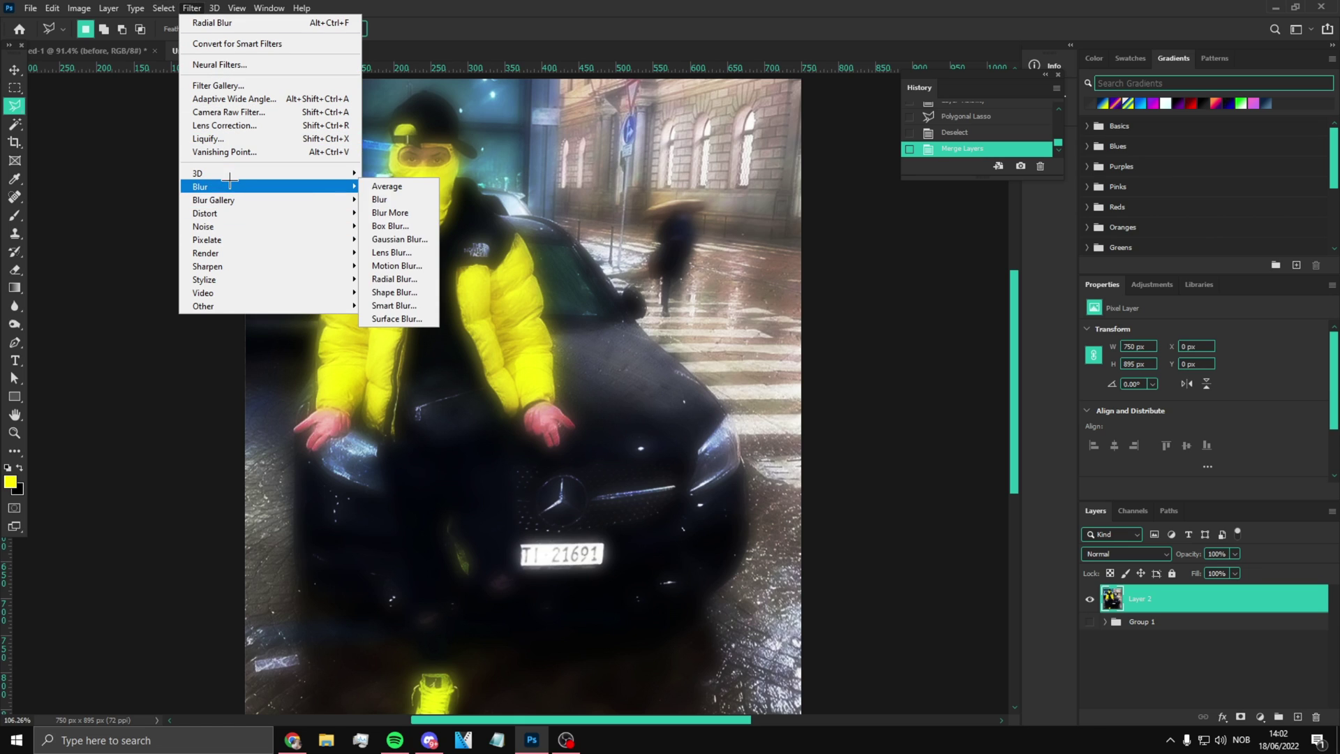
left_click(250, 112)
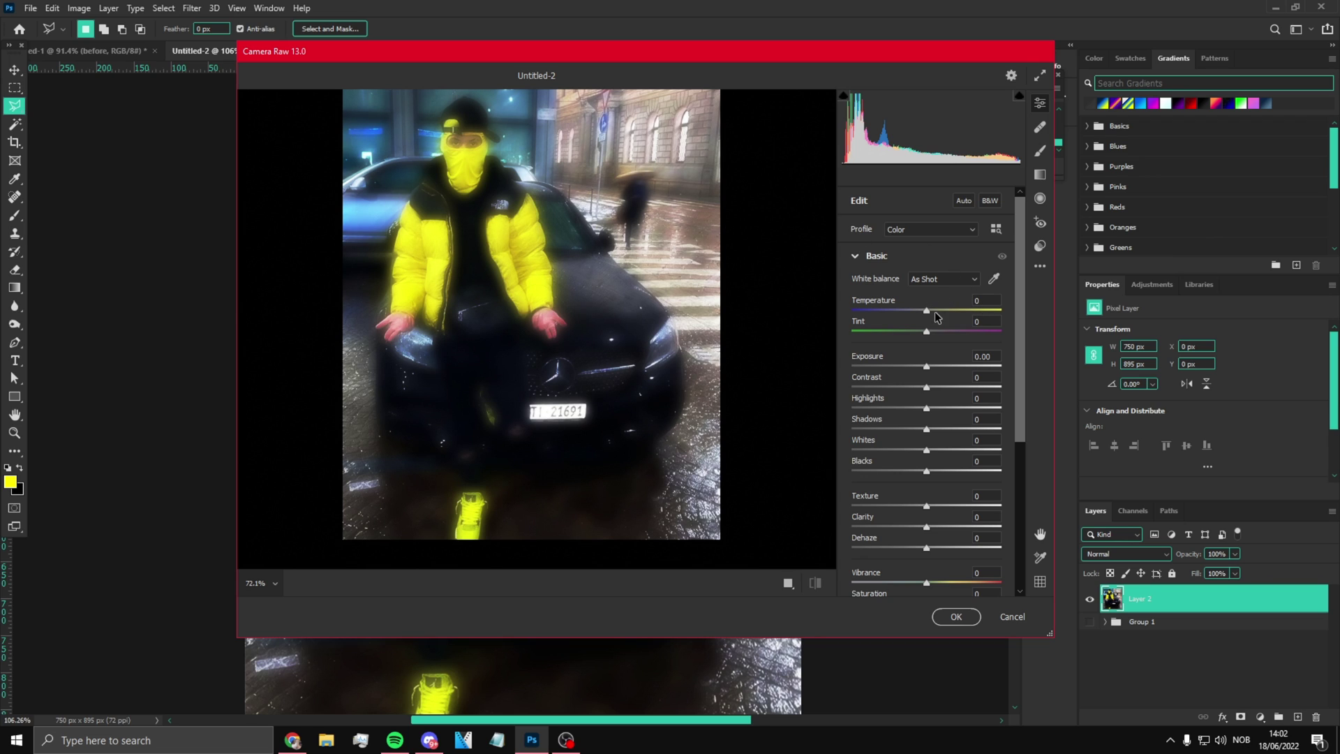
mouse_move(927, 311)
left_mouse_down()
mouse_move(885, 311)
mouse_move(1016, 313)
mouse_move(910, 305)
mouse_move(940, 333)
left_mouse_up()
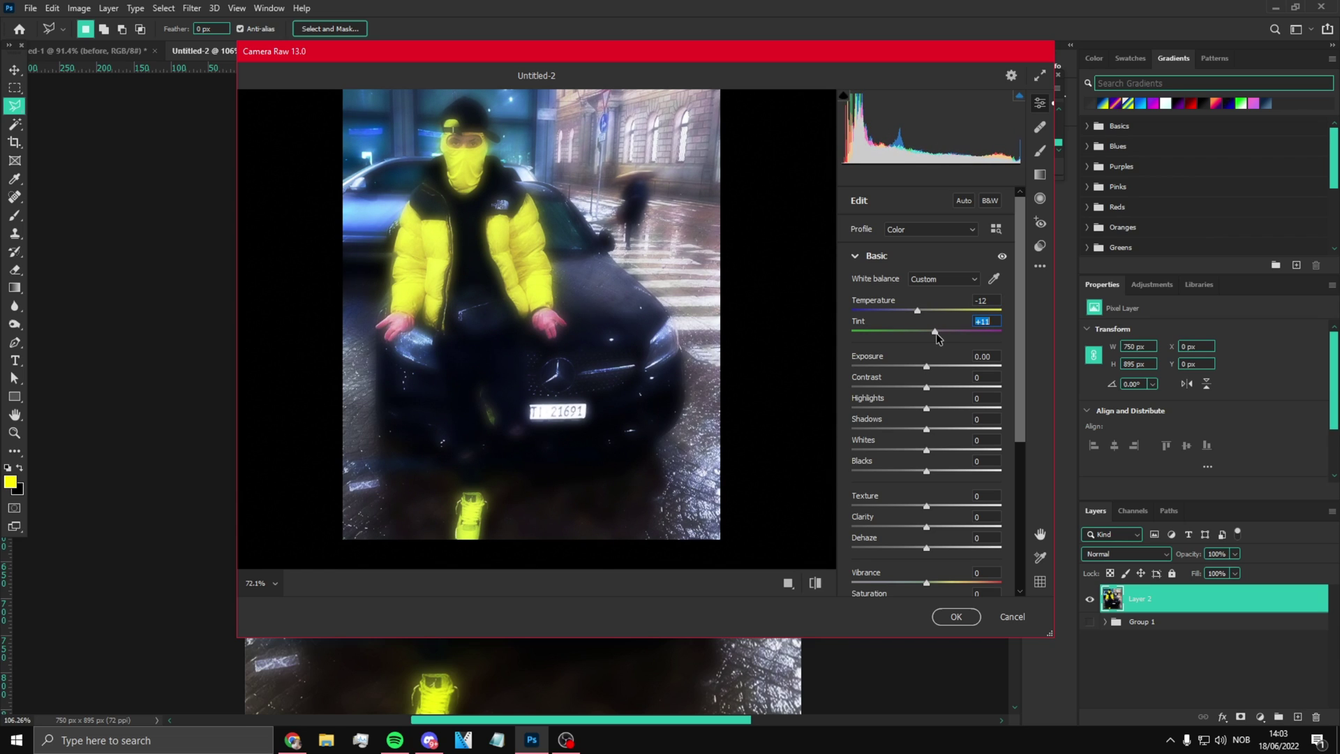
Set Exposure to +0.35, Contrast to +23, Highlights to -29, Shadows to +5 and Whites to +8, and lower Blacks slightly
left_click(933, 366)
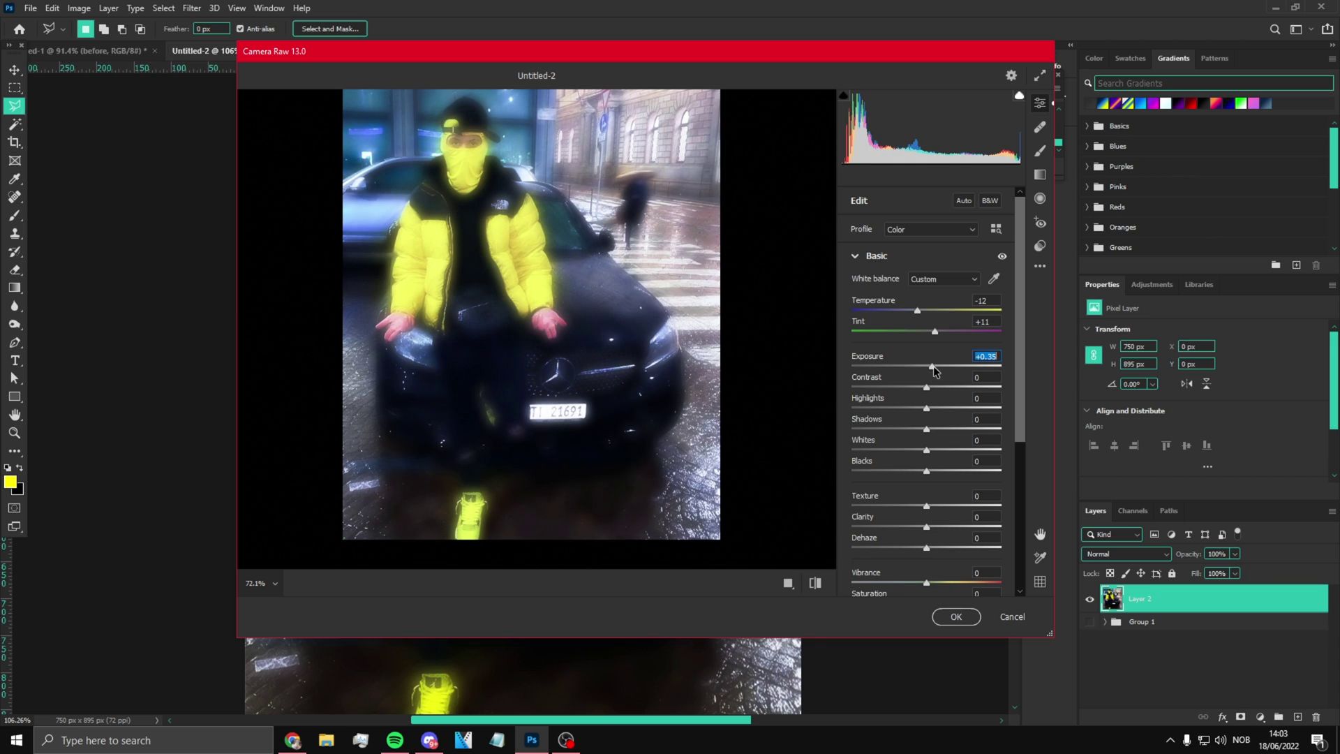
left_click_drag(927, 388, 926, 473)
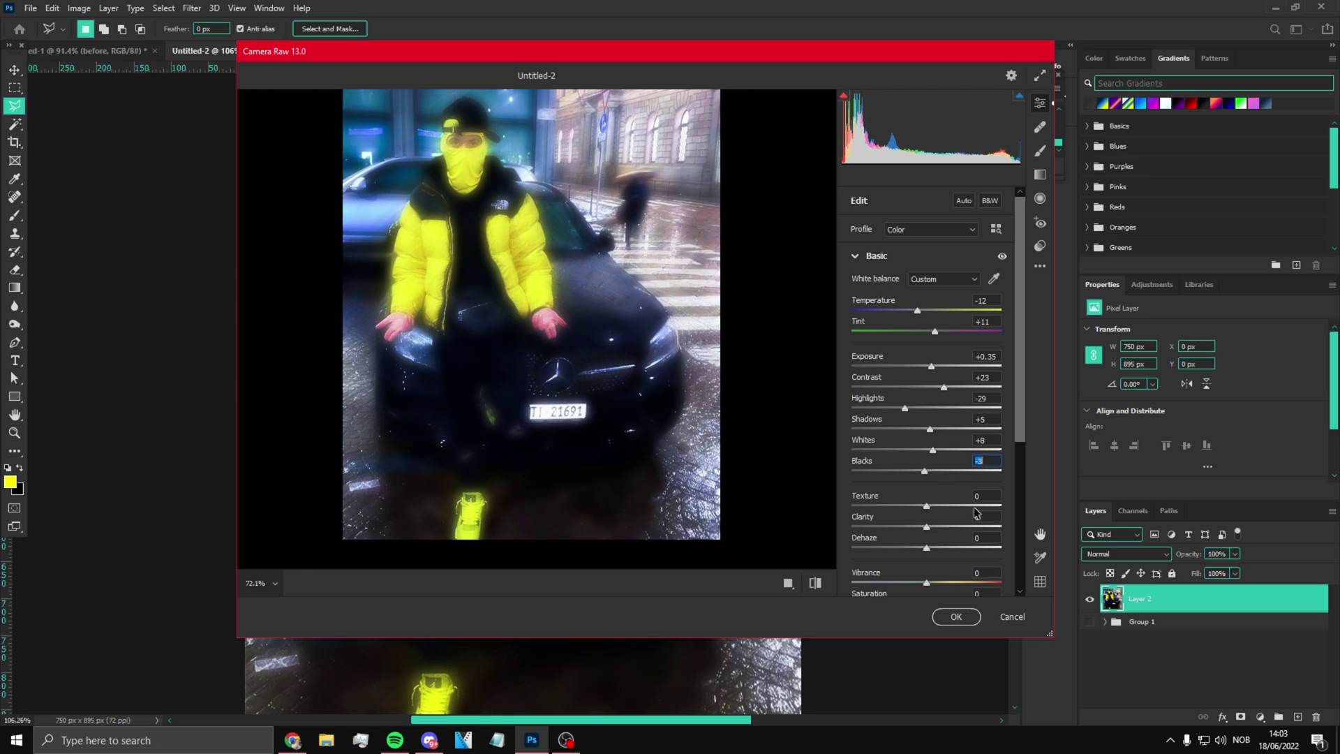
Set Texture to +100 and Clarity to +15 in the Basic adjustments, trying Dehaze but leaving it at 0
left_click_drag(929, 505, 1024, 507)
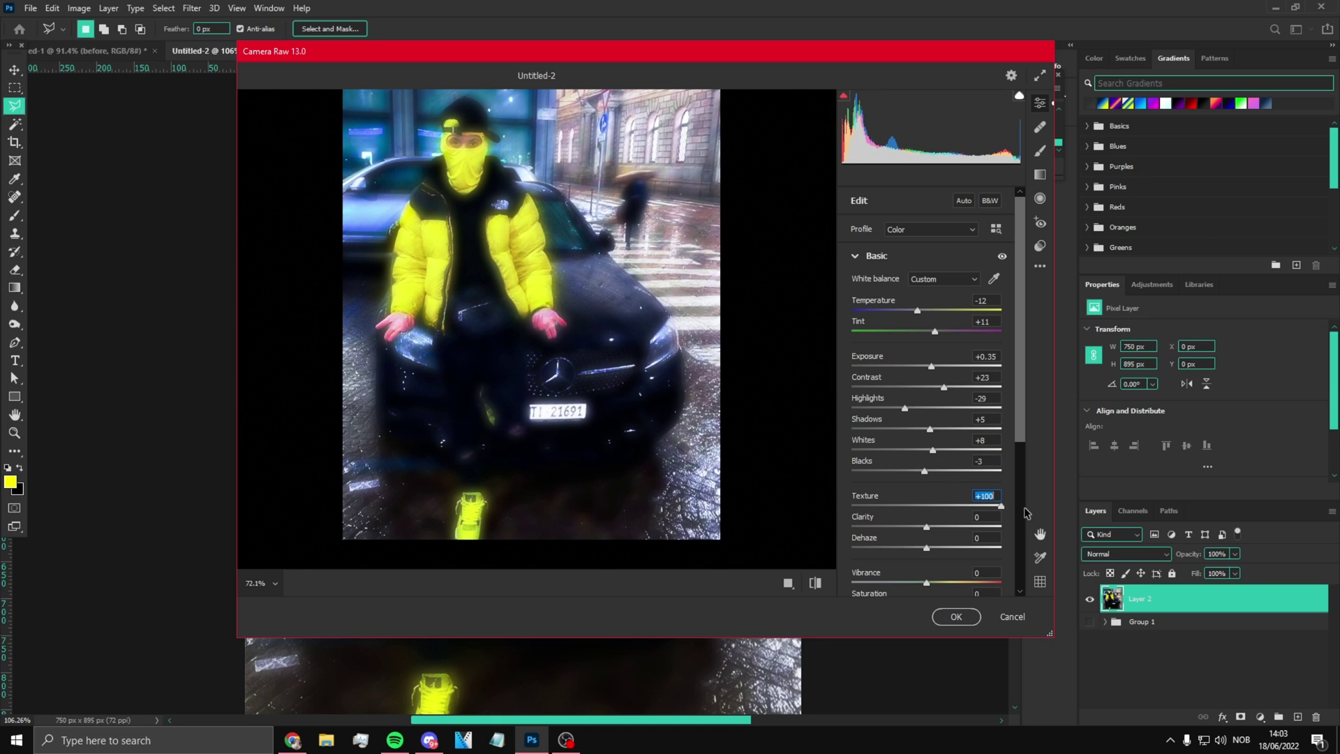
left_click_drag(926, 527, 1008, 530)
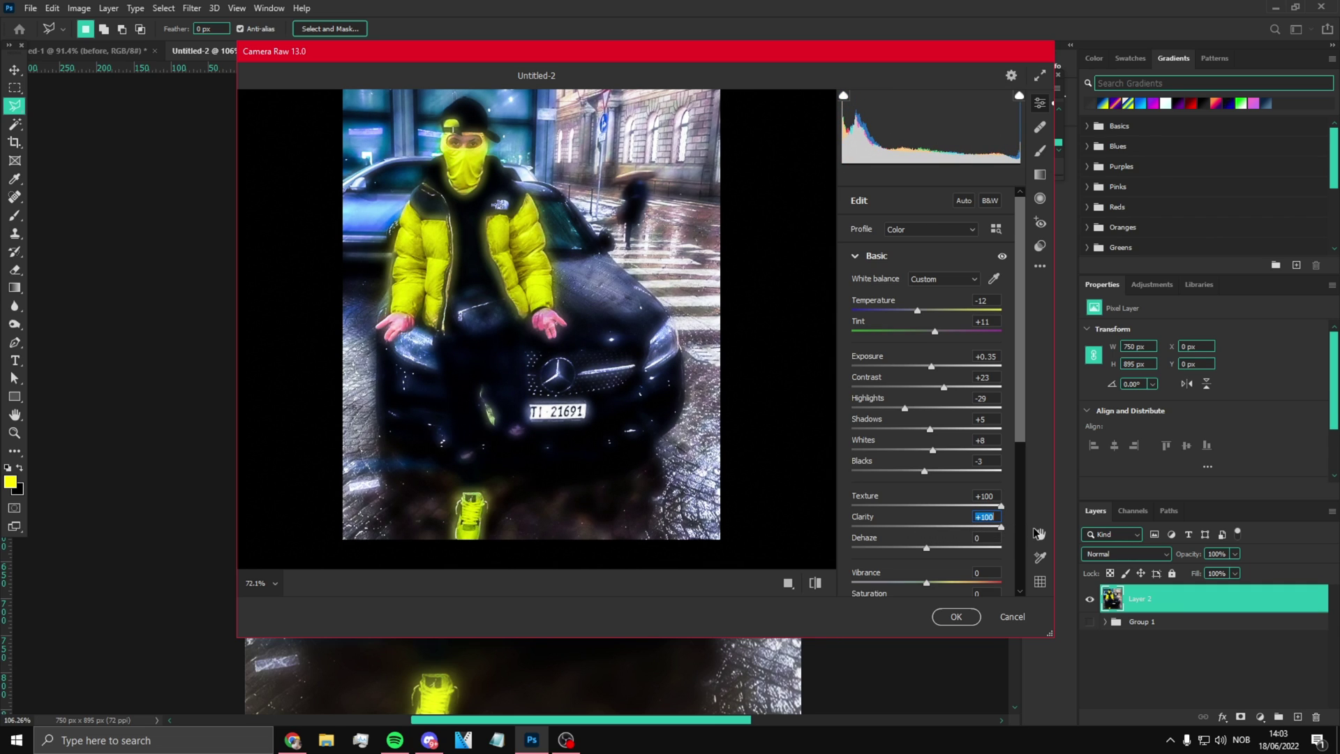
left_click_drag(1039, 533, 788, 534)
left_click_drag(899, 537, 926, 546)
Set Vibrance and Saturation to +7, and compare the image before and after the grading
scroll(927, 571, "down", 3)
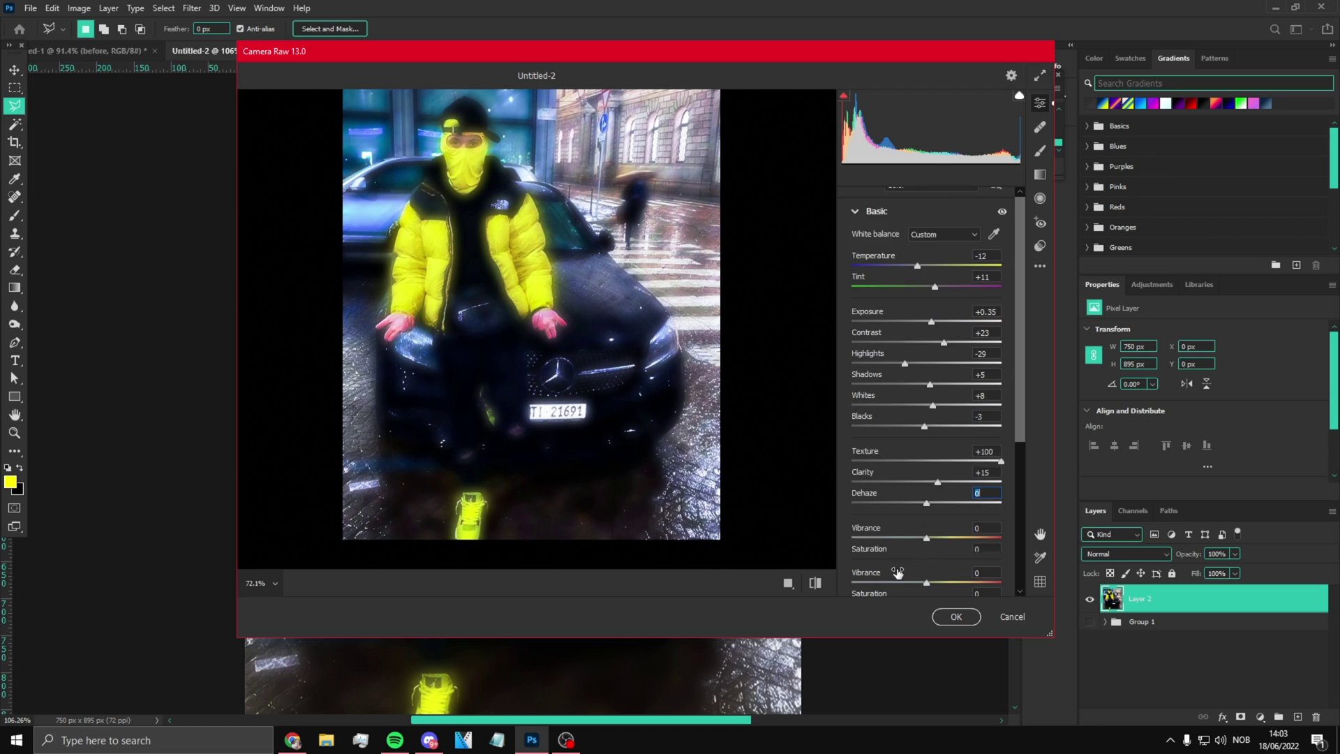
left_click_drag(927, 427, 930, 428)
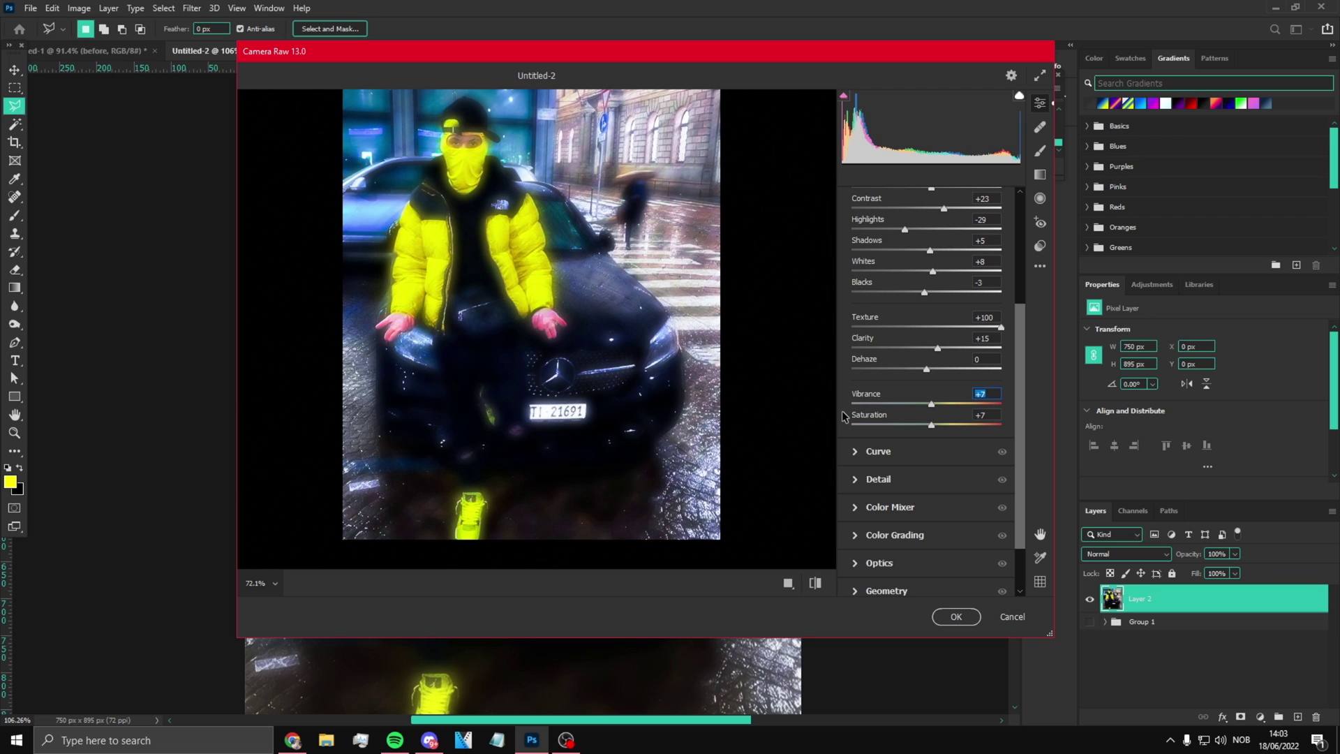
key("backslash")
key("backslash")
key("backslash")
key("backslash")
key("backslash")
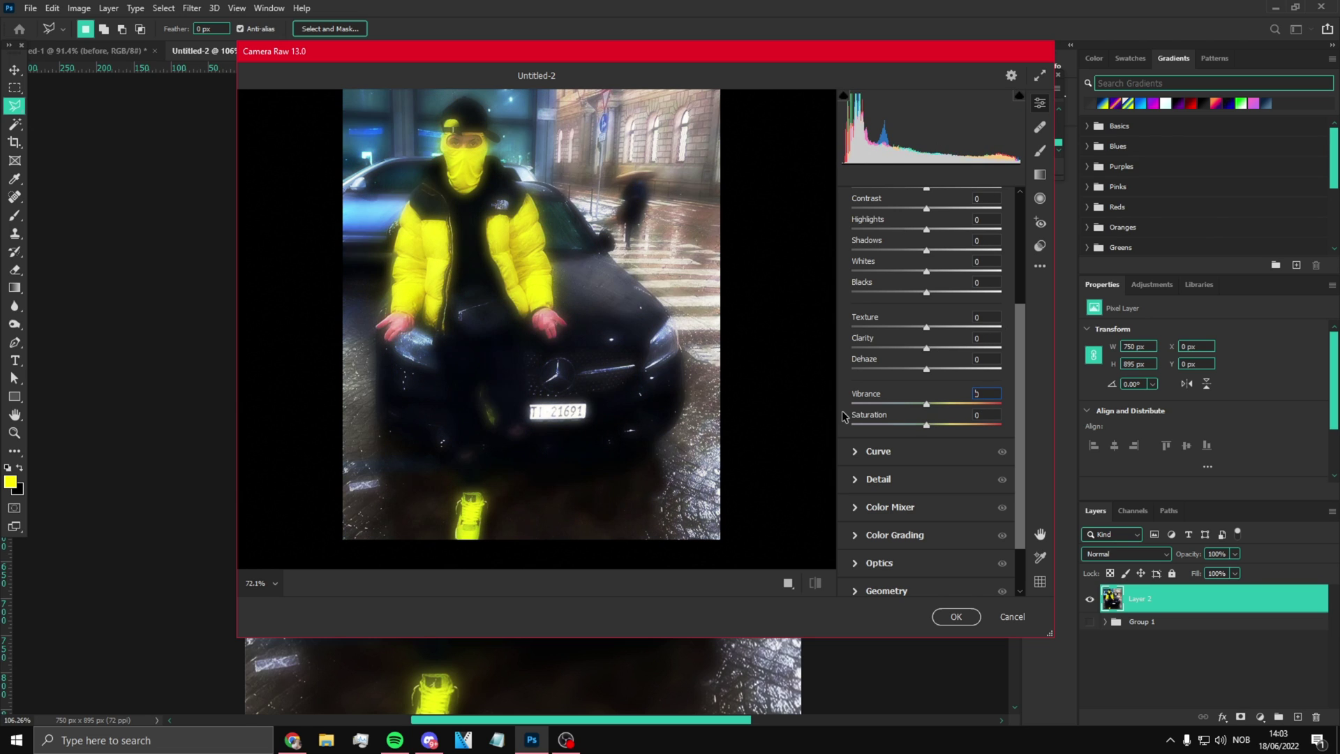
key("backslash")
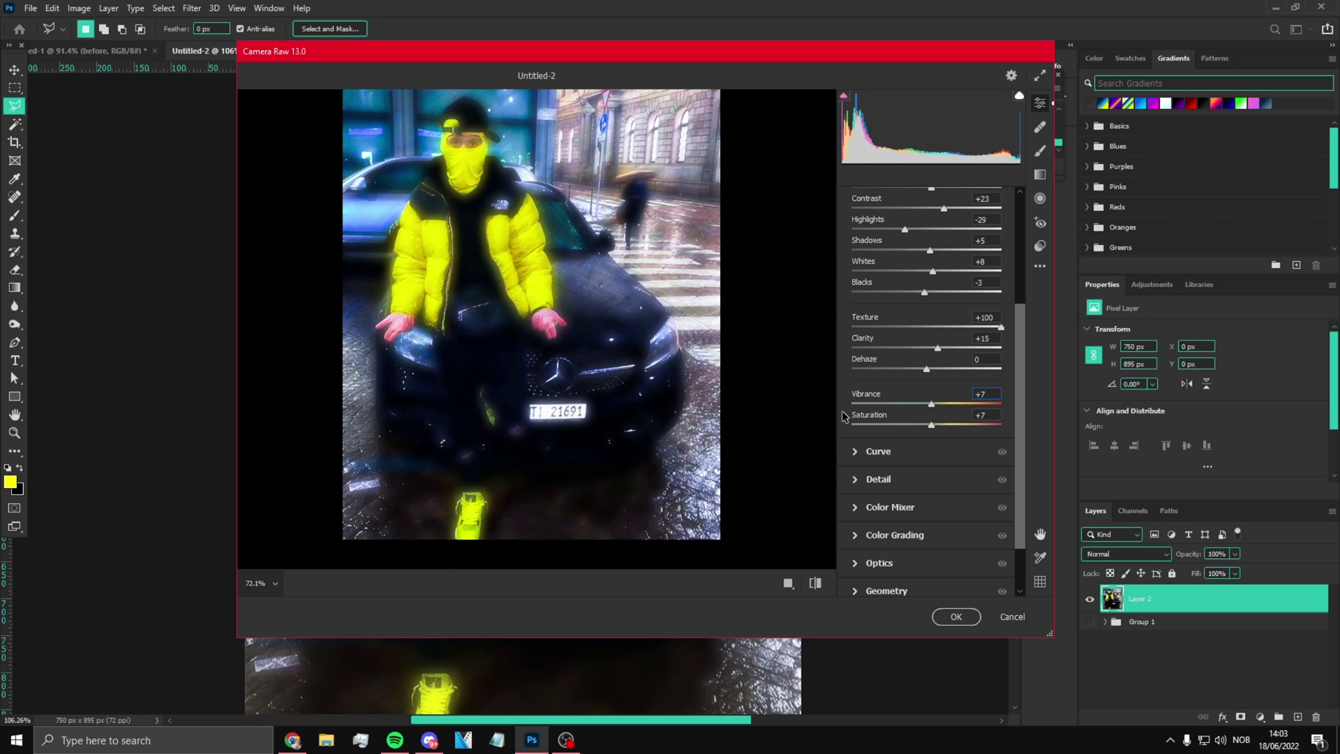
Set the tone curve's Highlights to +21, Lights to -17, Darks to -6 and Shadows to -9
left_click(855, 458)
left_click_drag(926, 517, 922, 581)
scroll(864, 527, "down", 2)
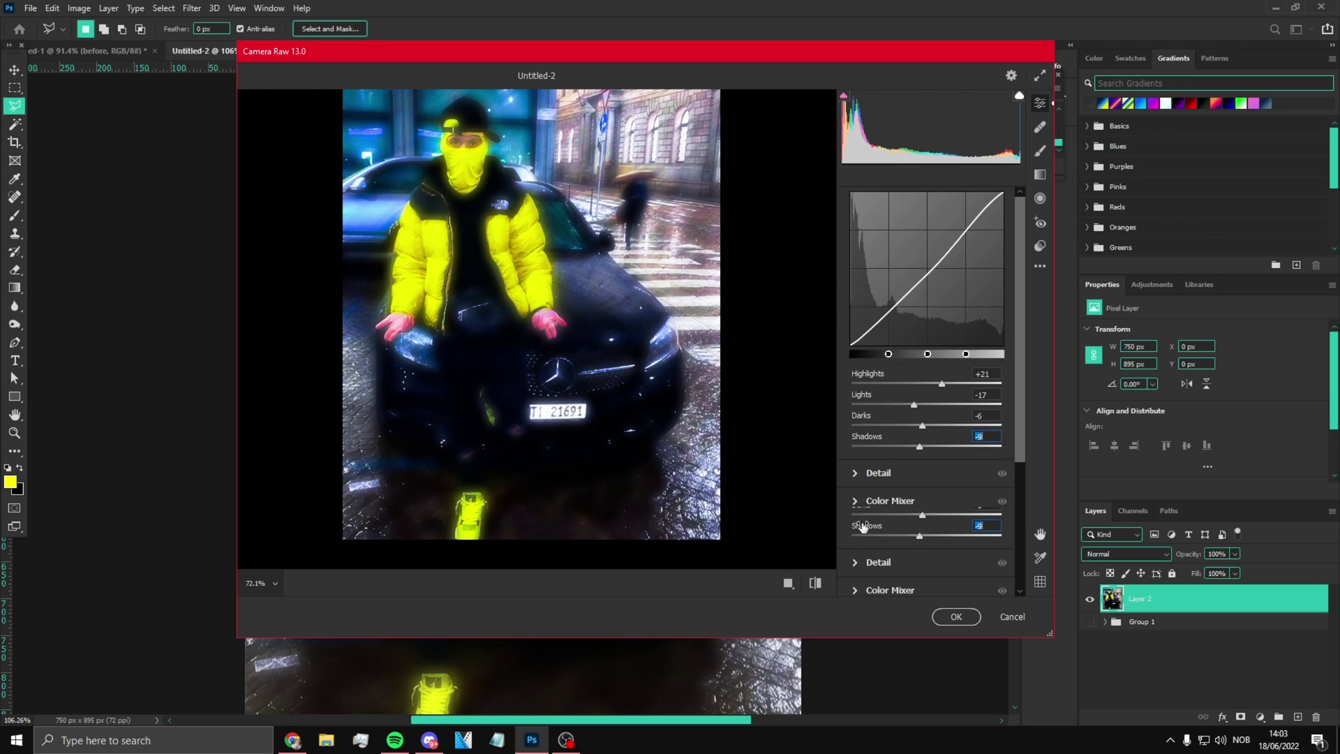
scroll(865, 528, "down", 2)
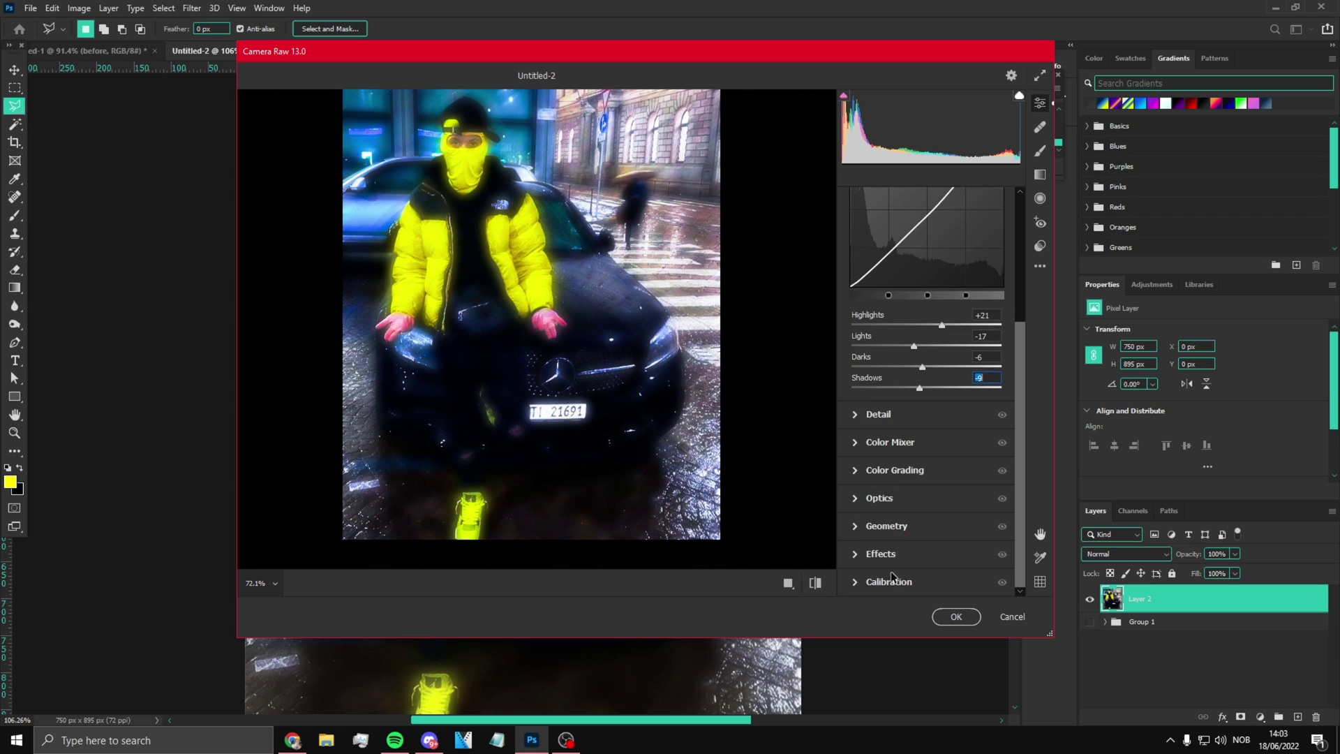
Adjust the Sharpening and noise reduction amounts in the Detail settings, and apply the Camera Raw filter
left_click(858, 417)
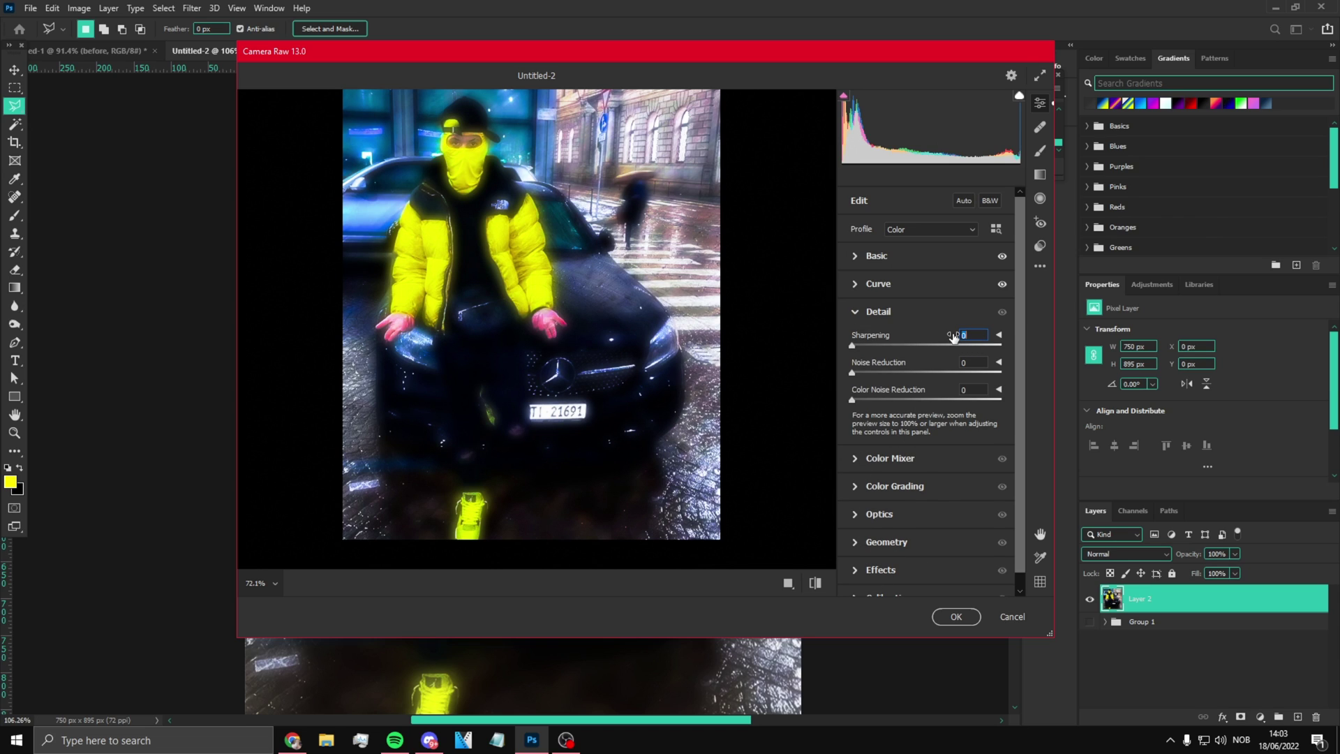
type("76")
left_click_drag(920, 347, 859, 362)
left_click_drag(953, 372, 765, 375)
left_click_drag(866, 400, 853, 403)
left_click(857, 318)
left_click(957, 616)
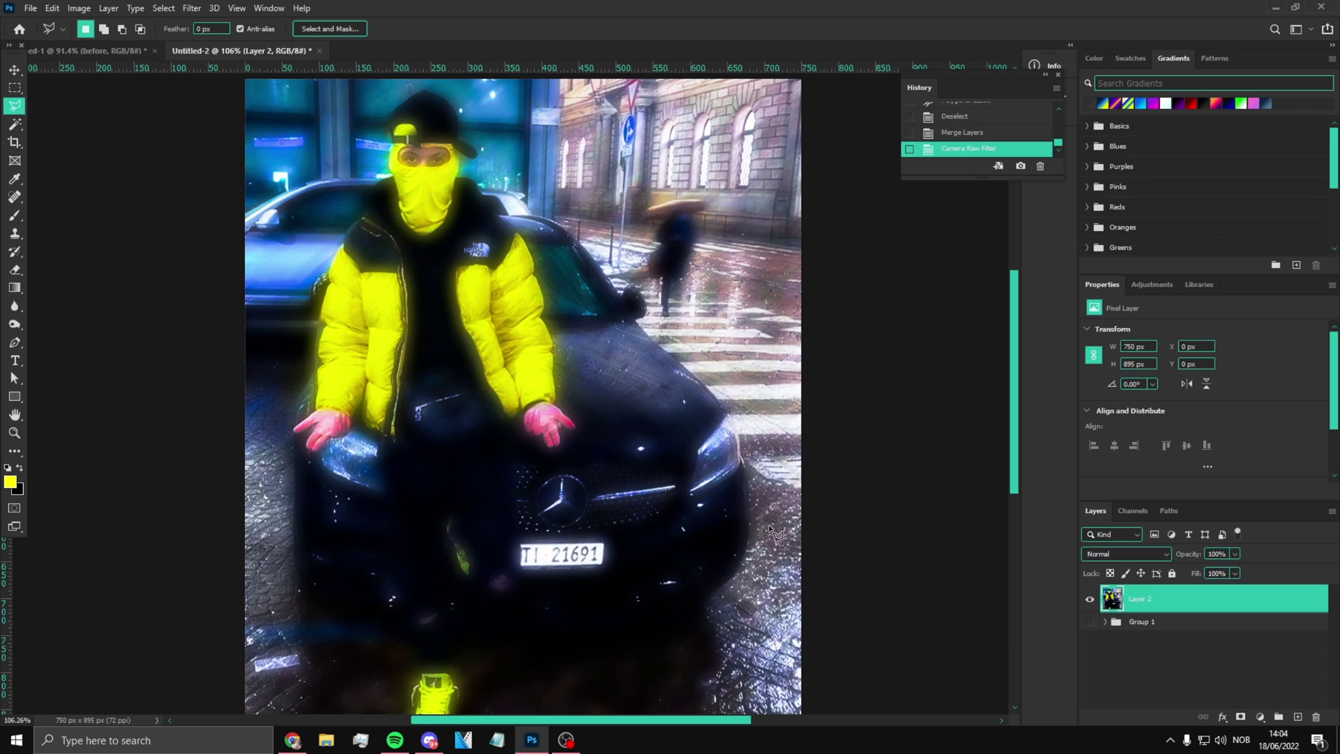
Open the Filter Gallery for the graded layer and preview the Artistic effects, including Poster Edges and Film Grain
scroll(656, 468, "down", 2)
scroll(569, 429, "up", 2)
scroll(569, 429, "down", 2)
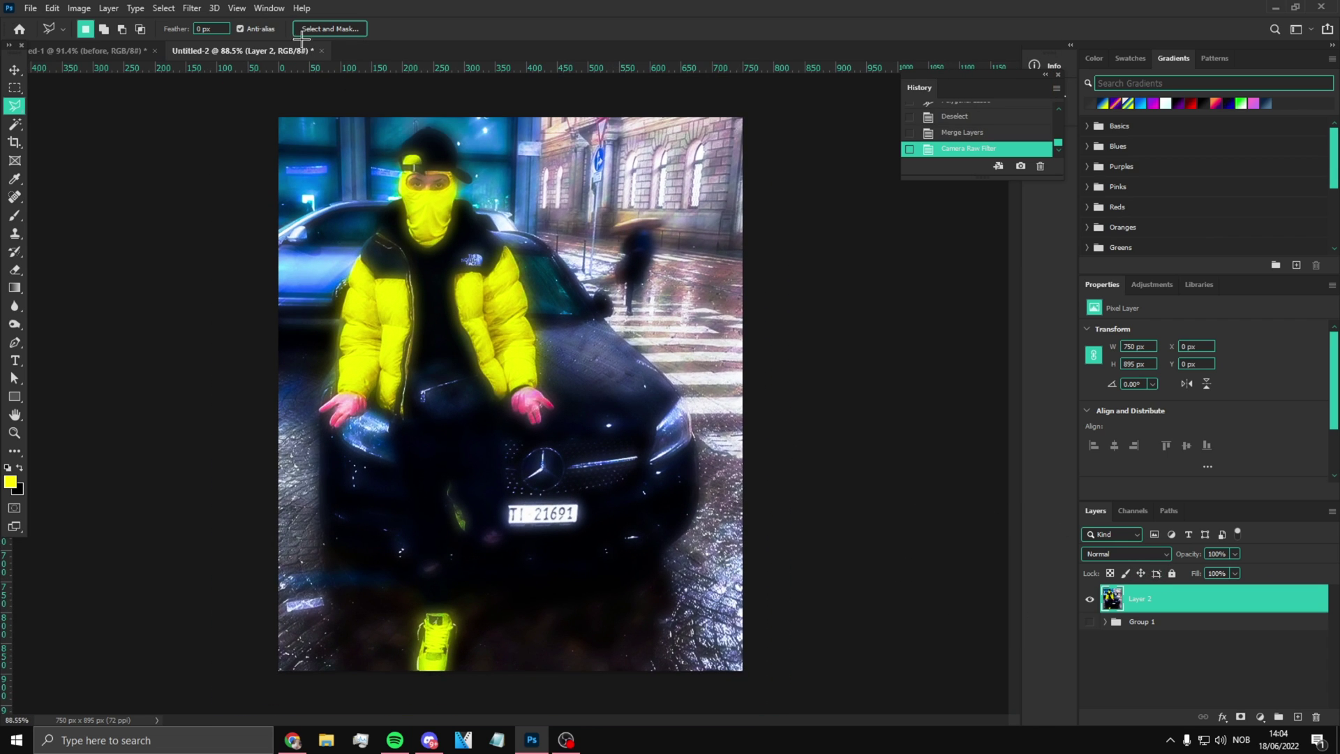
left_click(190, 7)
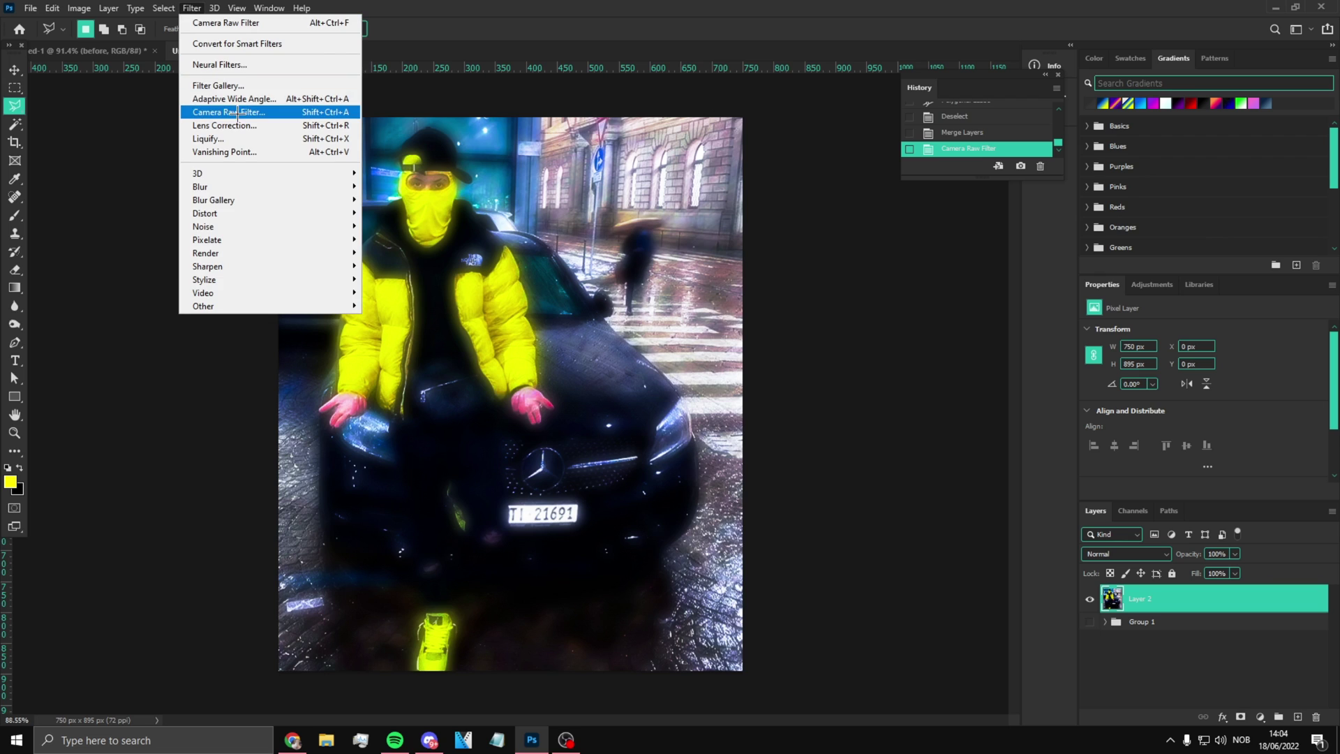
left_click(244, 86)
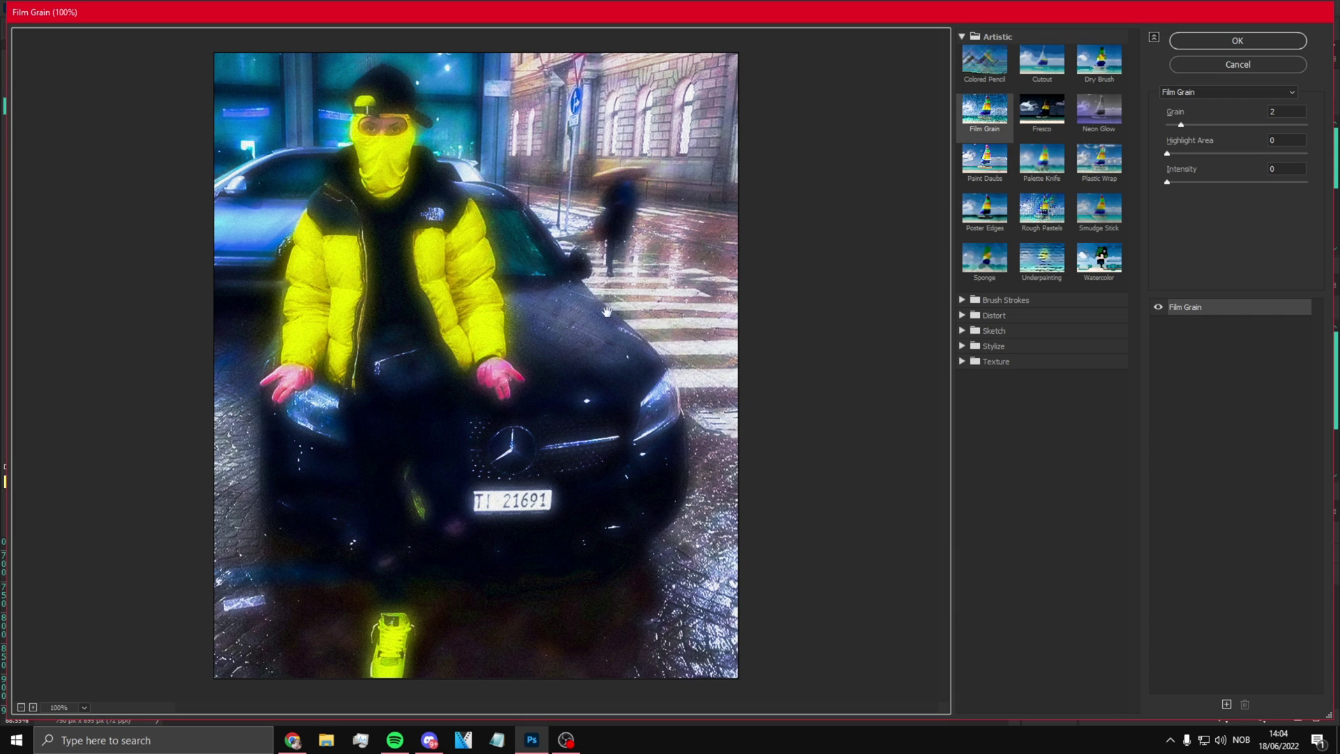
left_click(985, 208)
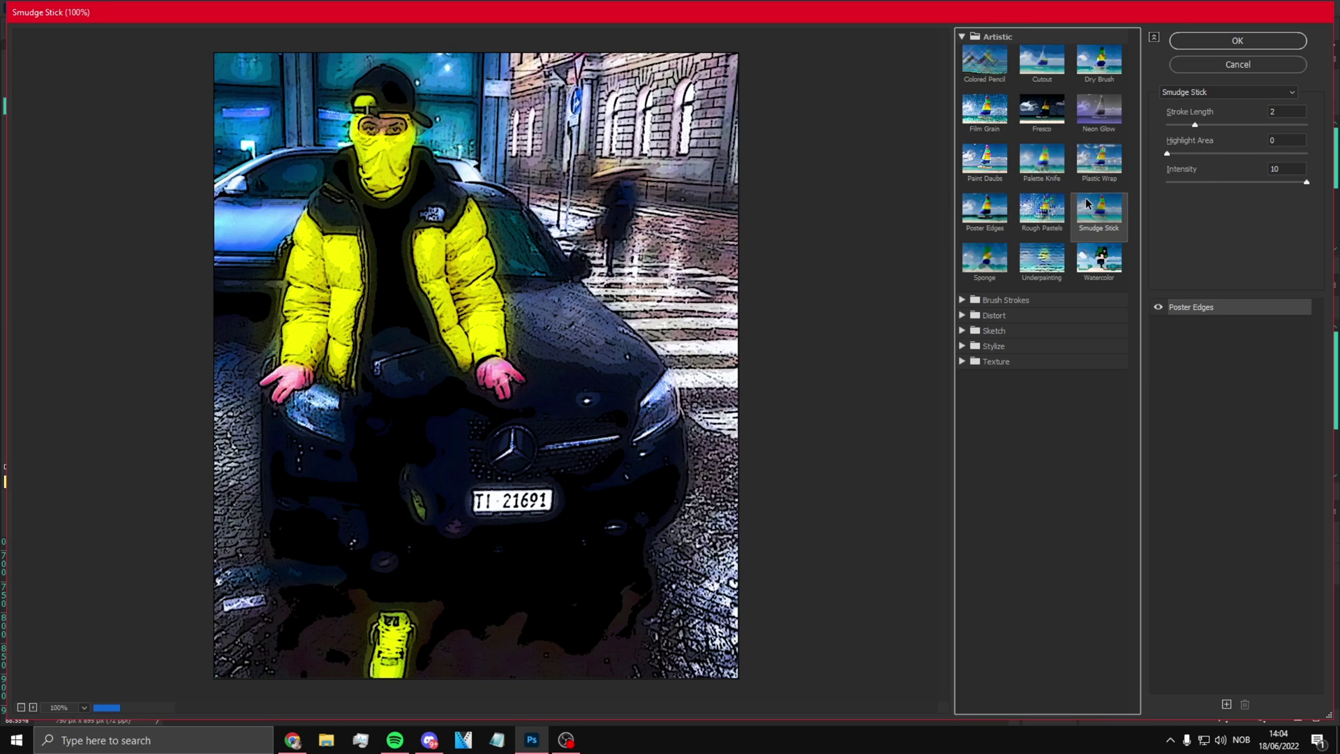
left_click(1094, 259)
left_click(1043, 259)
left_click(987, 259)
left_click(1093, 165)
left_click(1097, 114)
left_click(1097, 70)
left_click(989, 67)
left_click(1091, 70)
left_click(1042, 78)
left_click(985, 109)
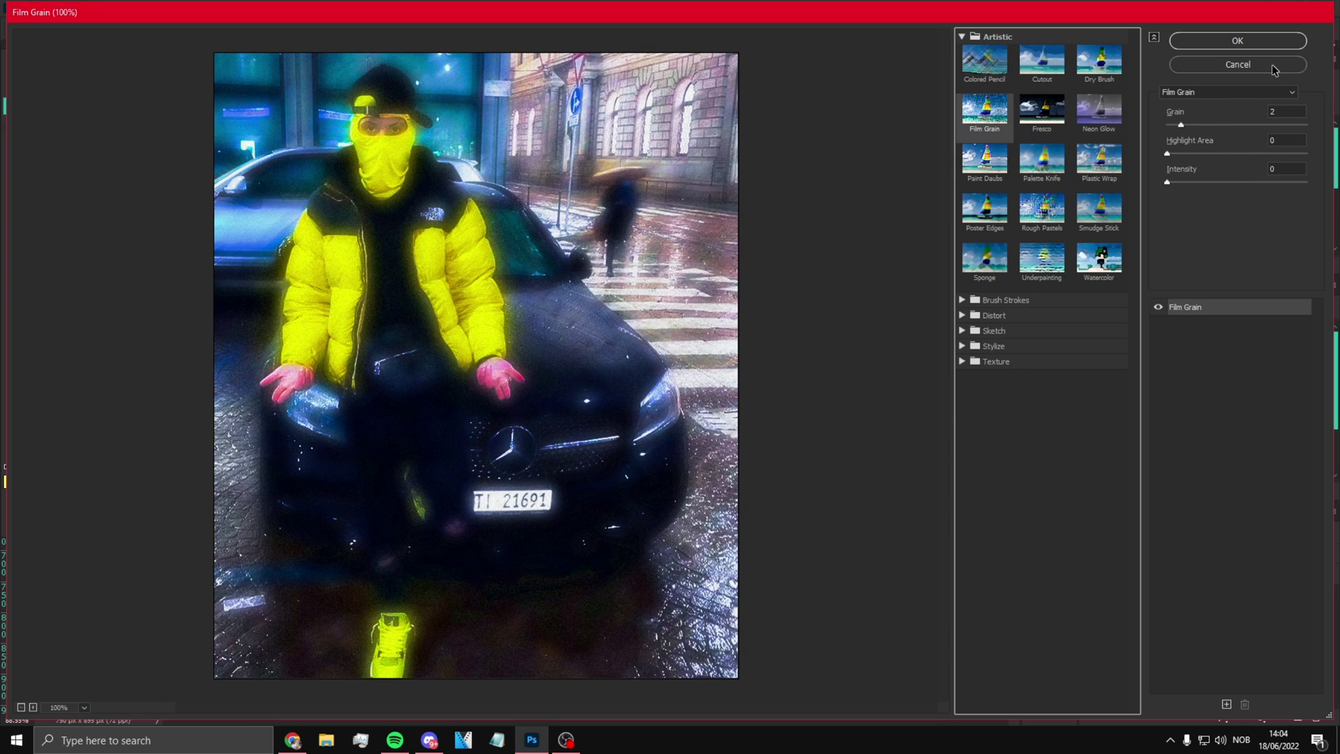
Preview the Brush Strokes effects on the photo, including Ink Outlines, Spatter and Sprayed Strokes
left_click(965, 300)
left_click(985, 322)
left_click(1020, 375)
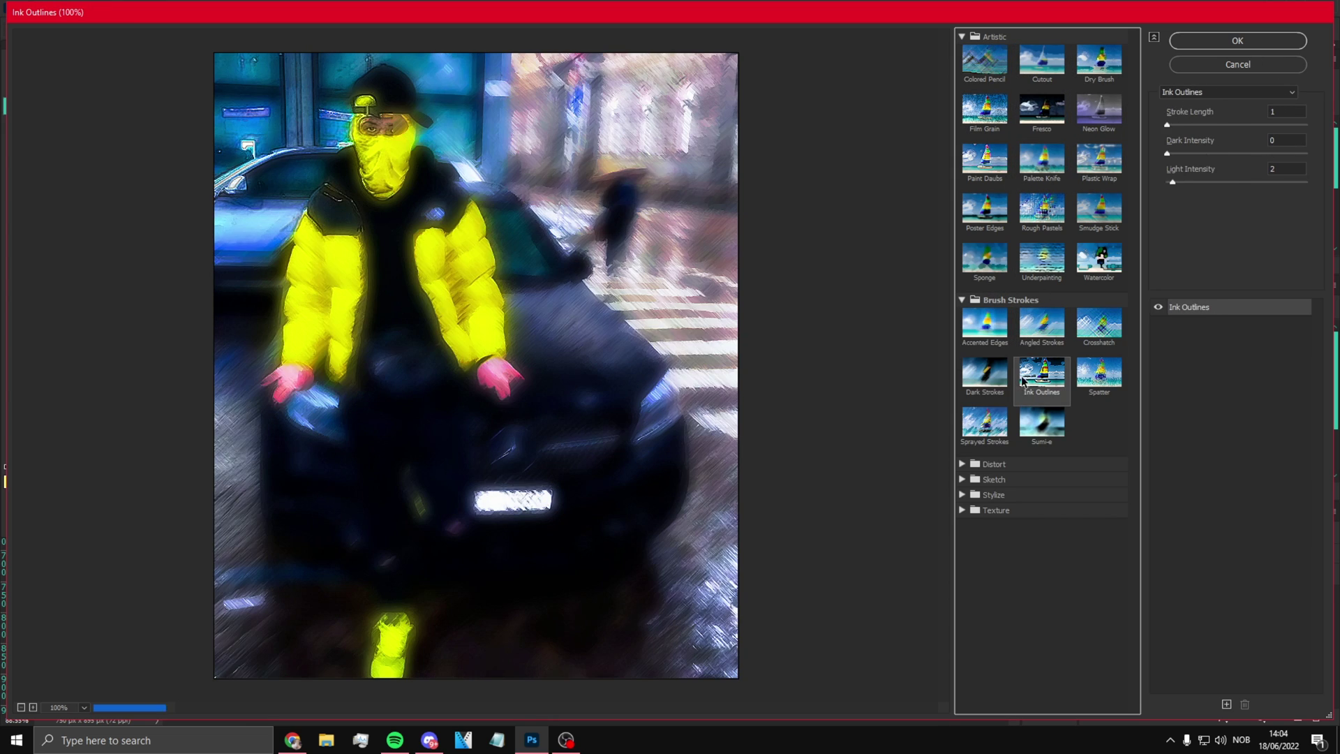
left_click(1004, 382)
left_click(1041, 374)
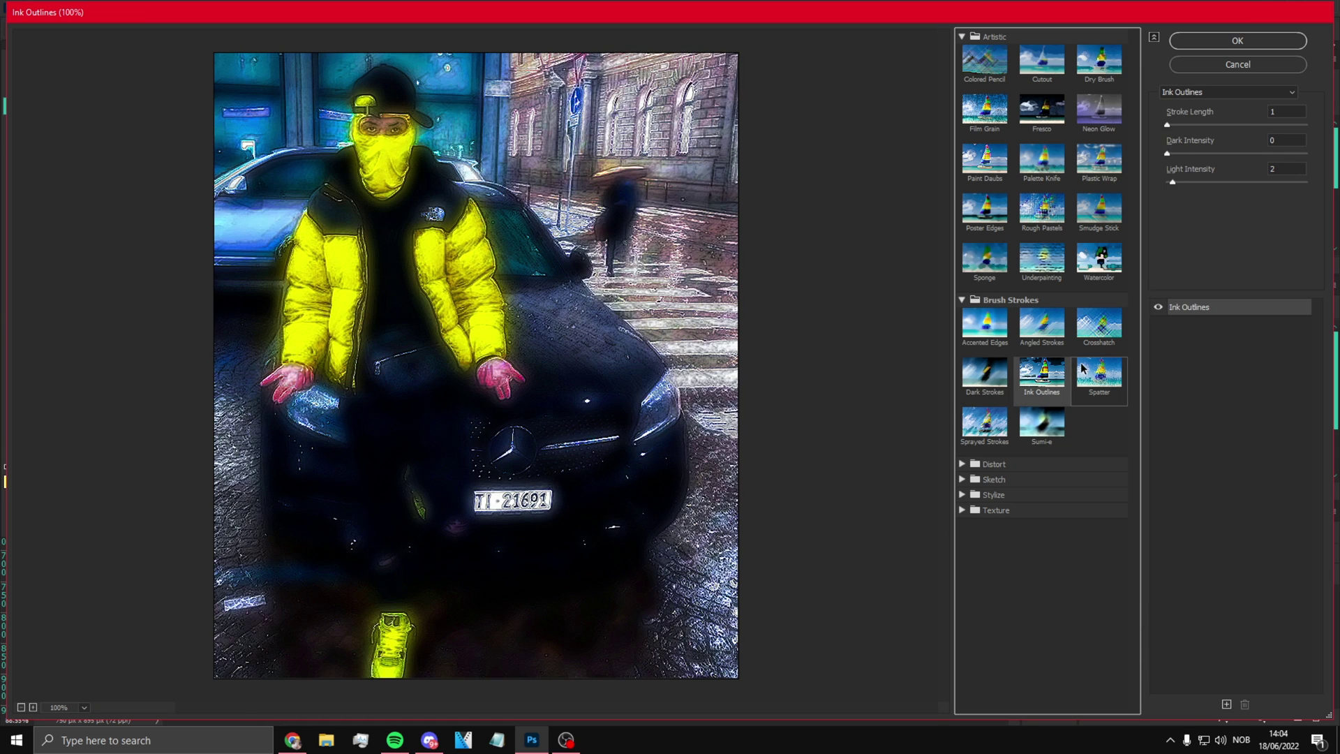
left_click(1081, 368)
left_click(1042, 325)
left_click(1042, 422)
left_click(990, 431)
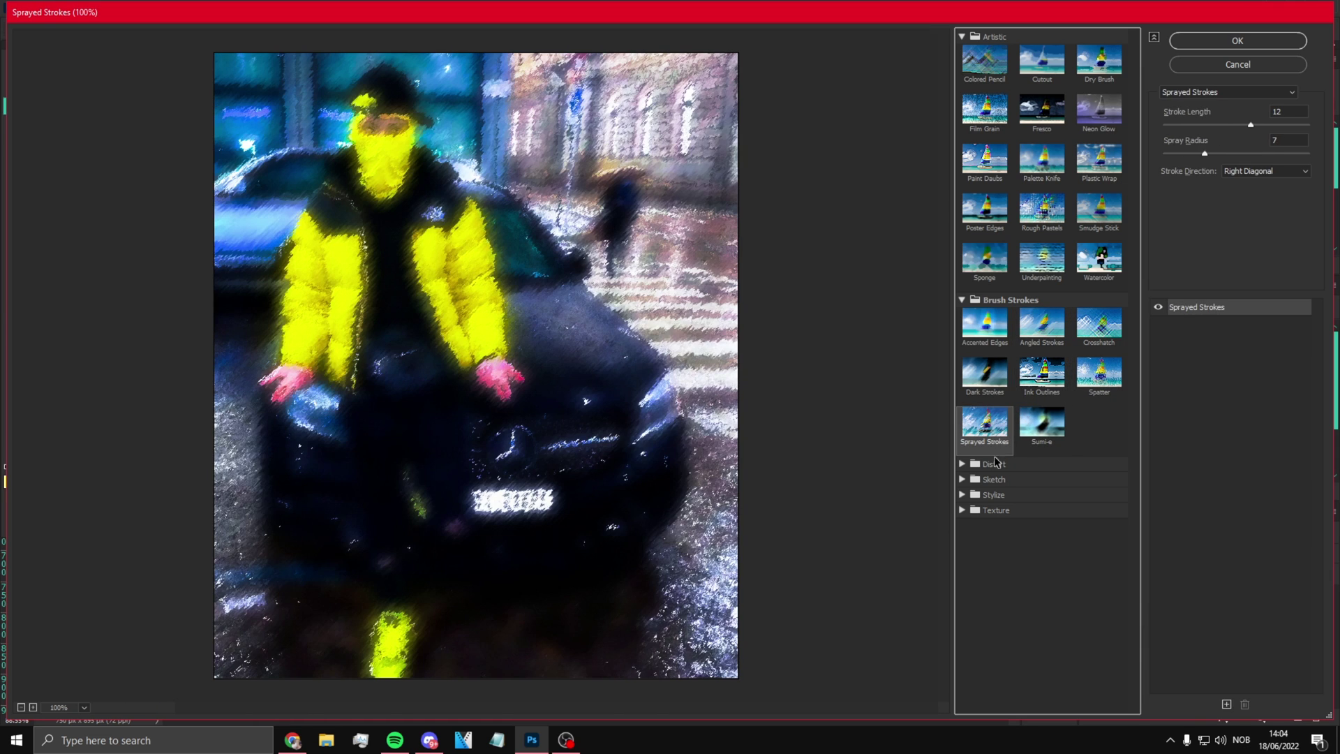
Preview the Distort effects on the photo, including Diffuse Glow
left_click(997, 462)
left_click(981, 489)
left_click(1099, 489)
left_click(981, 494)
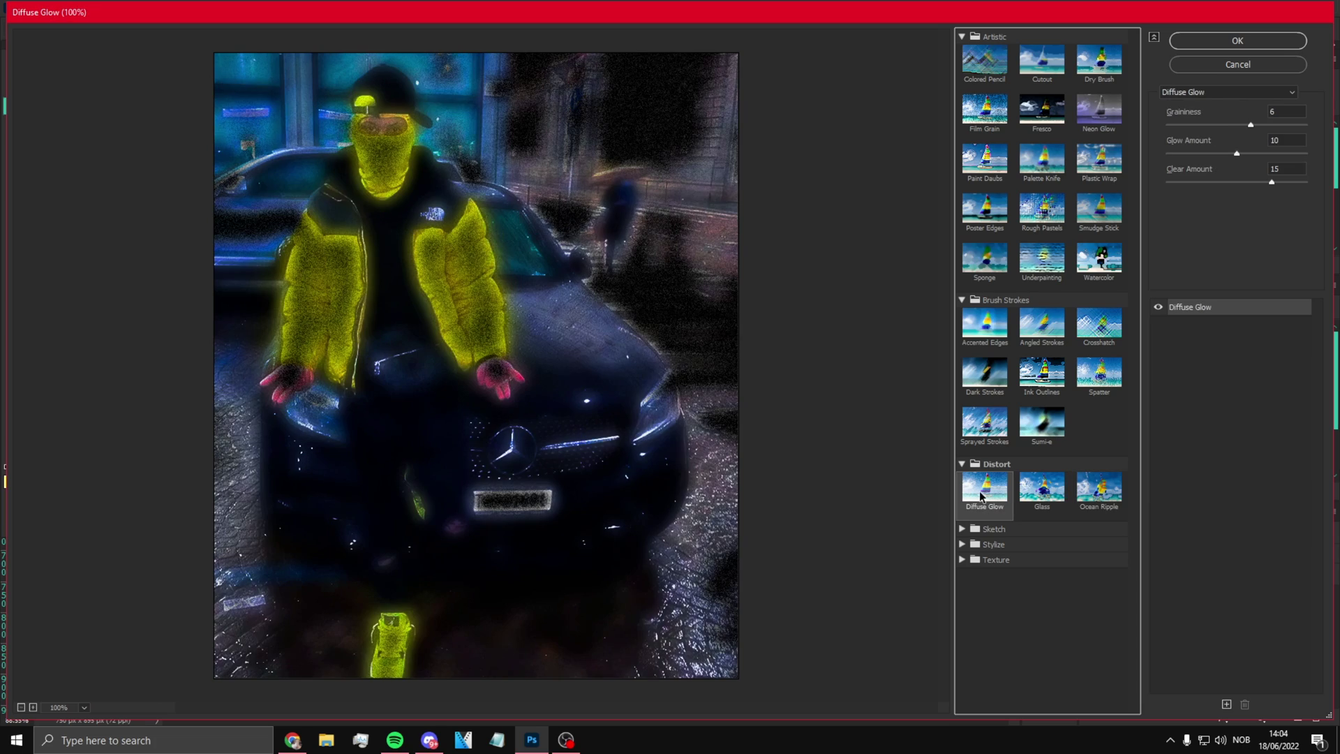
Preview the Sketch effects on the photo one after another, ending with Water Paper
left_click(994, 528)
left_click(984, 553)
left_click(1093, 555)
left_click(1042, 603)
left_click(1100, 602)
left_click(984, 602)
left_click(984, 651)
left_click(1042, 666)
left_click(1096, 655)
scroll(1098, 649, "down", 3)
left_click(1097, 616)
left_click(1042, 616)
left_click(988, 617)
left_click(994, 668)
left_click(1041, 659)
left_click(986, 703)
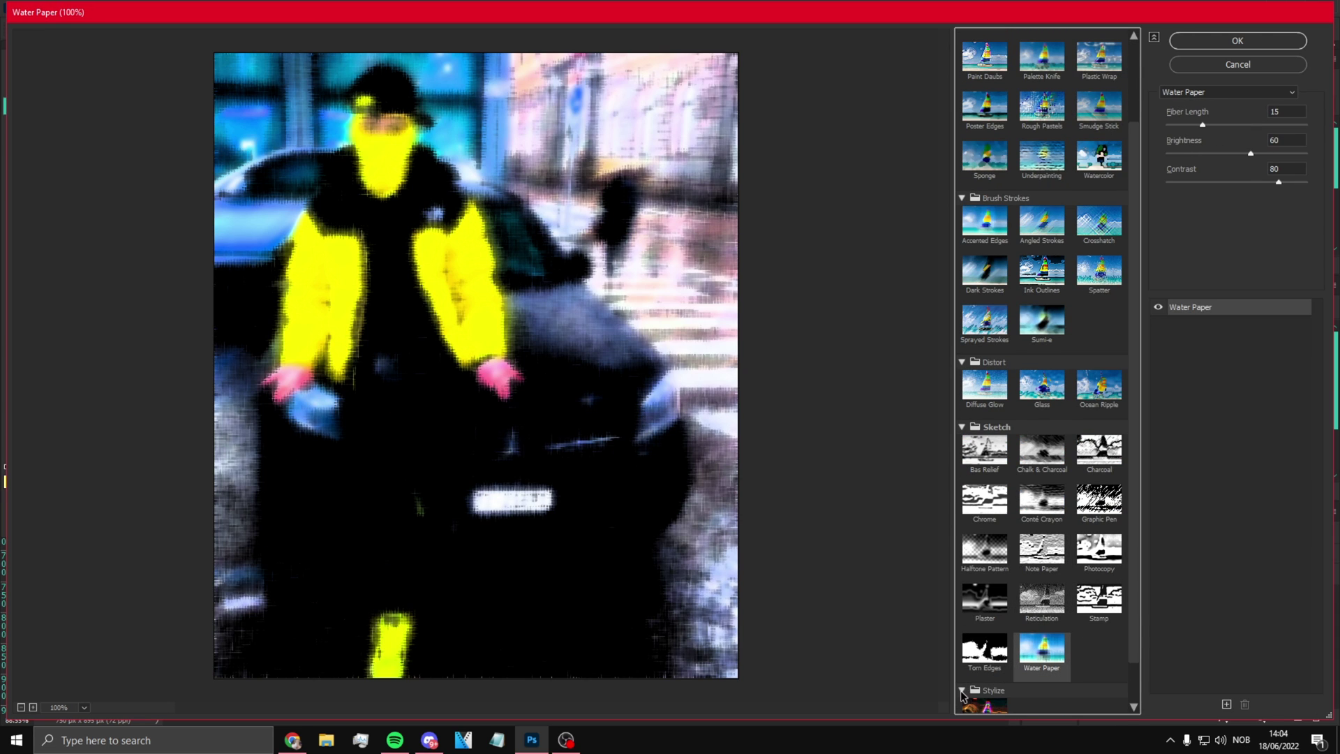
Preview Glowing Edges and the Texture effects, including Texturizer and Stained Glass, on the photo
left_click(985, 705)
left_click(963, 705)
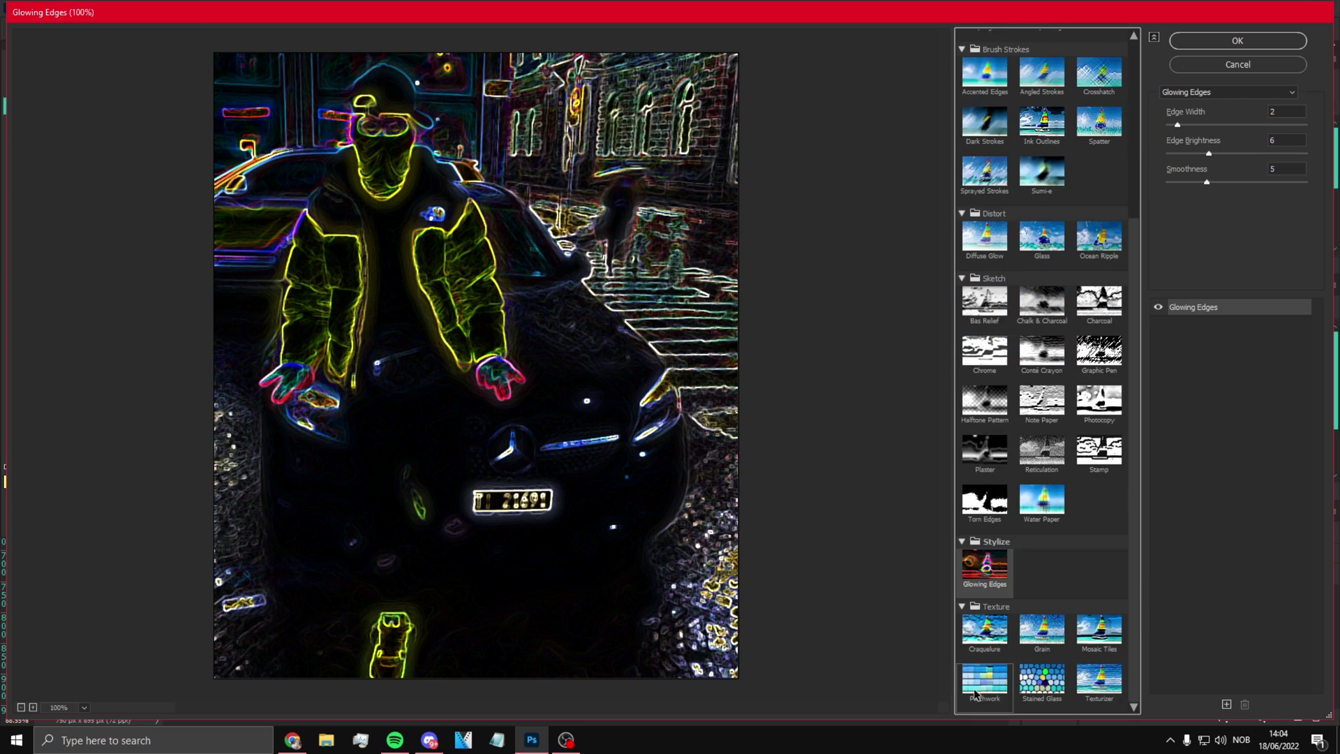
left_click(984, 638)
left_click(991, 688)
left_click(1040, 639)
left_click(1047, 688)
left_click(1108, 701)
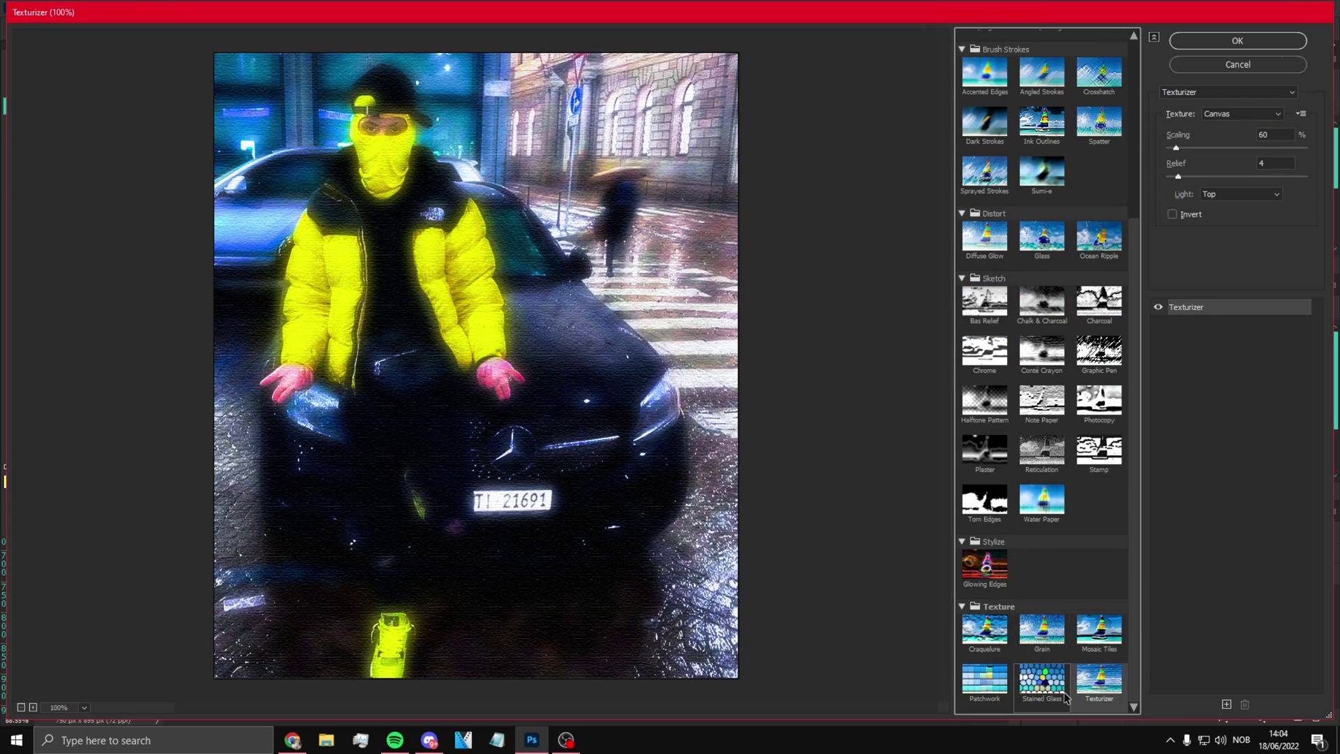
left_click(1041, 676)
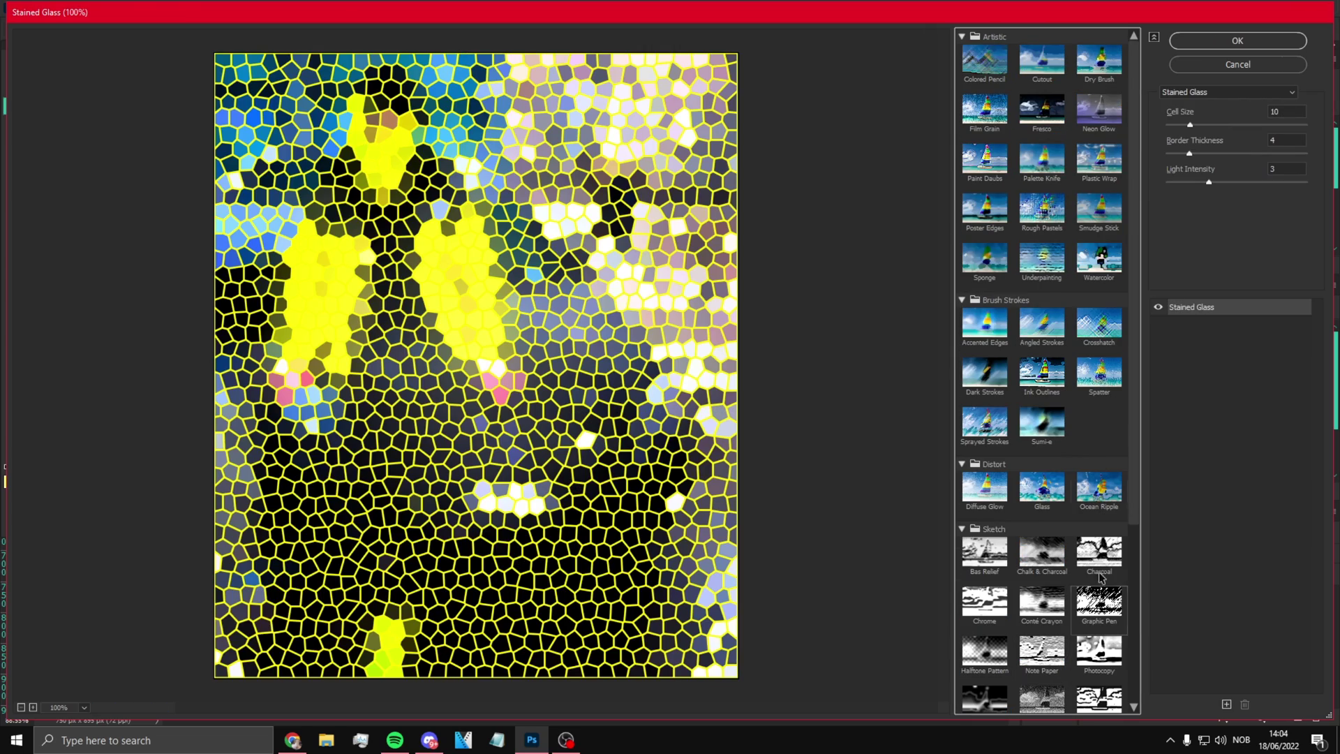
Try the Film Grain effect on the graded layer and undo it
left_click(984, 112)
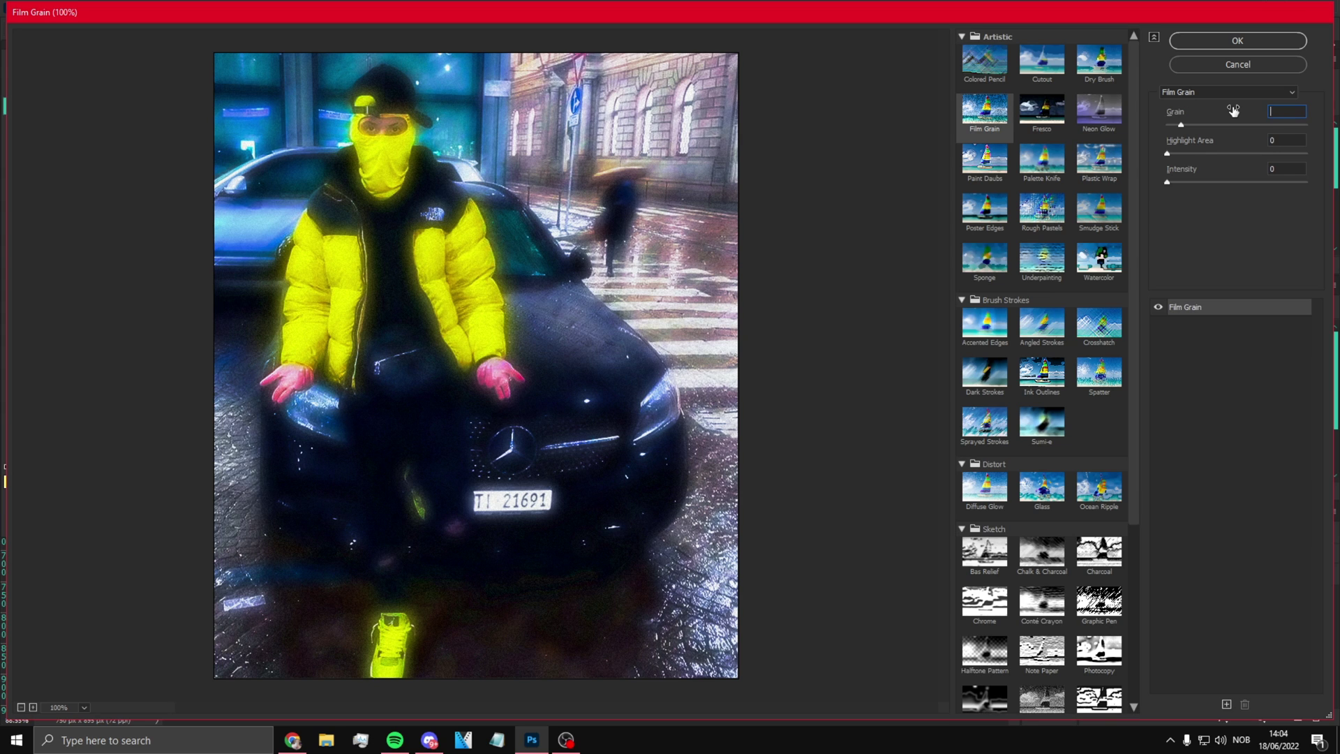
left_click(1255, 42)
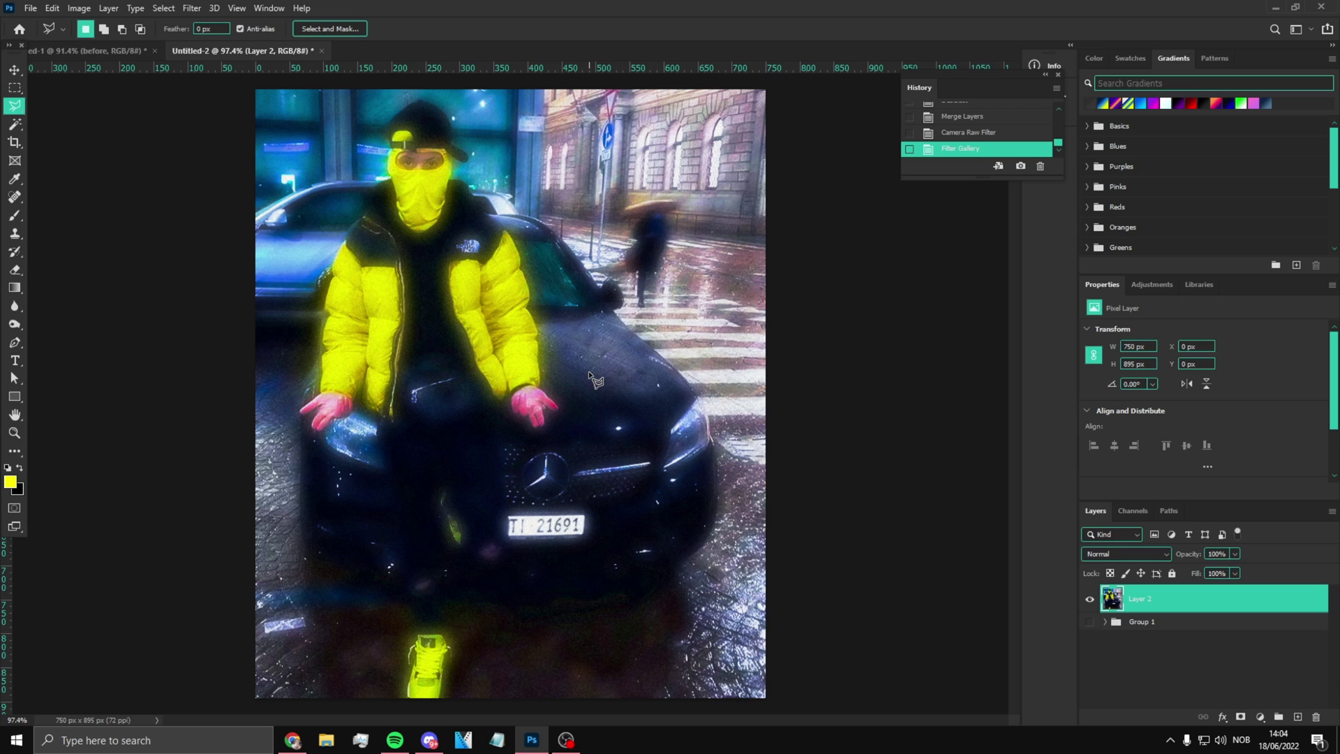
key("ctrl+z")
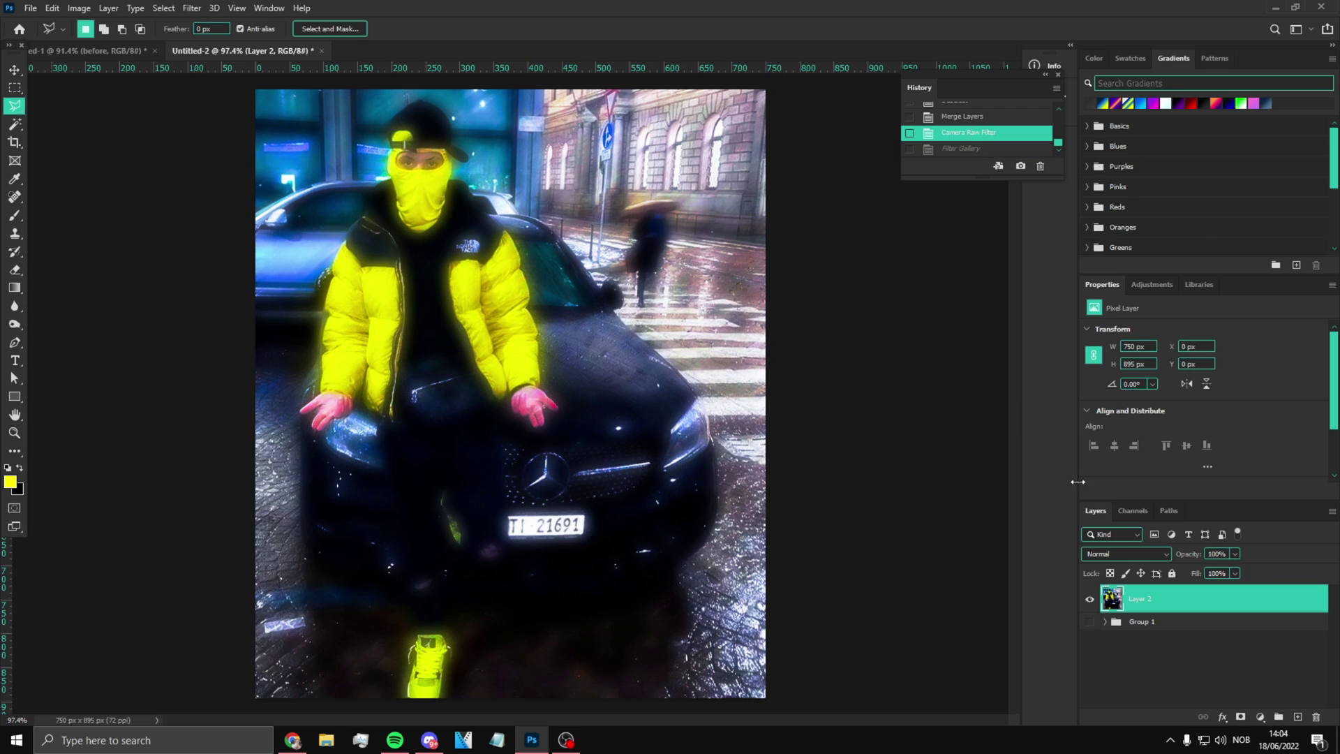
Duplicate the graded layer and apply the Filter Gallery's Glowing Edges effect to the copy
key("ctrl+j")
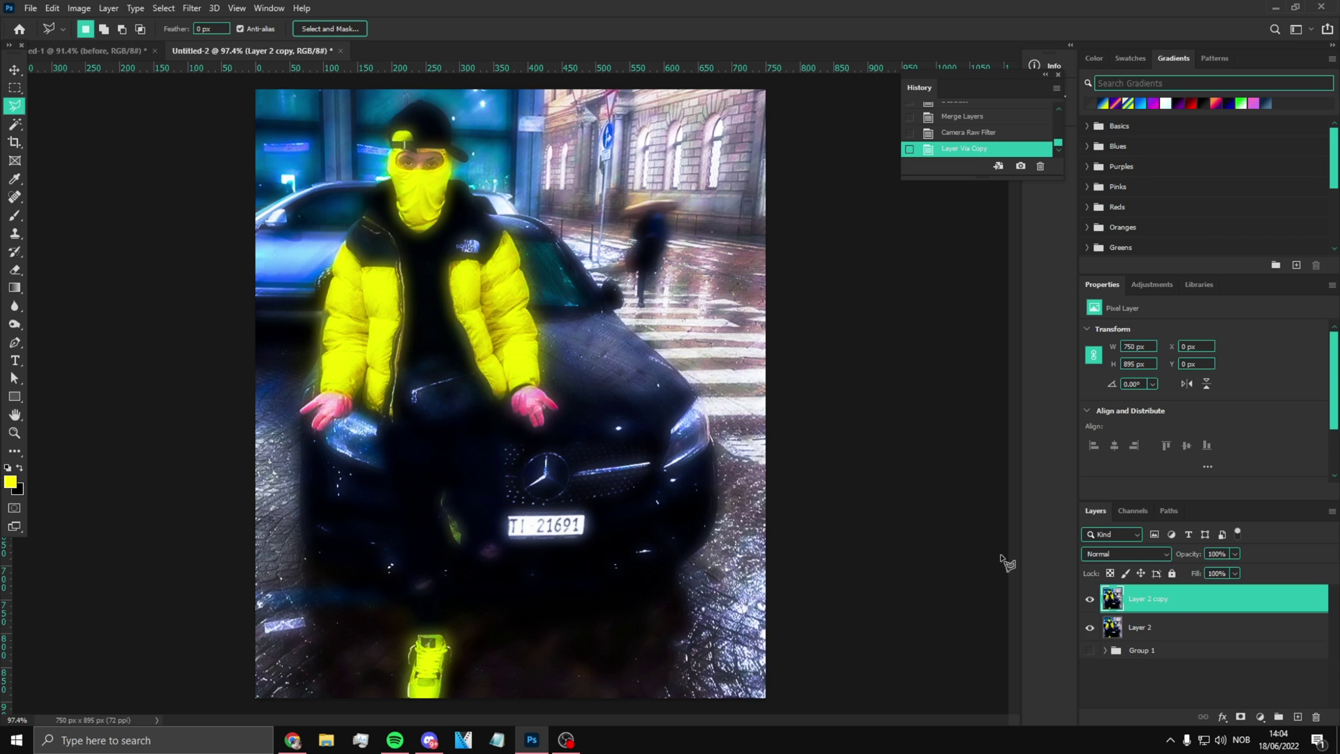
left_click(191, 8)
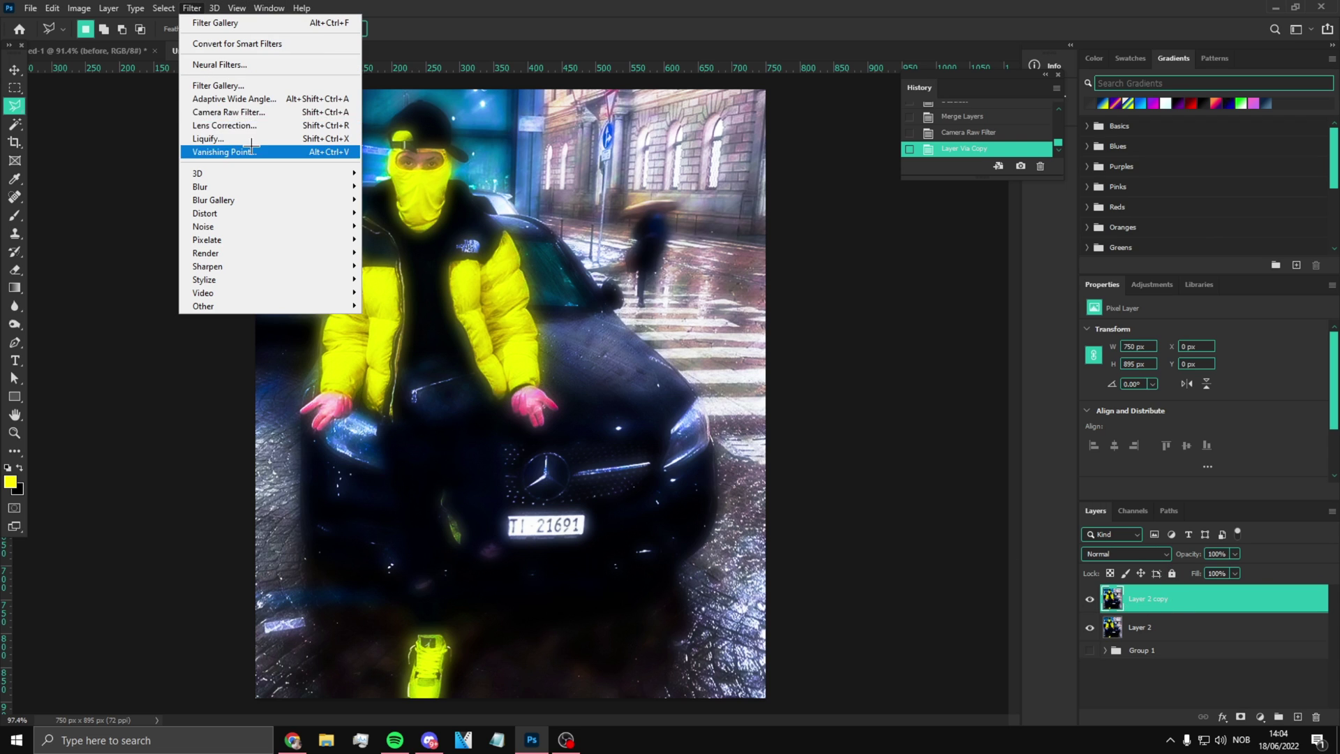
left_click(257, 86)
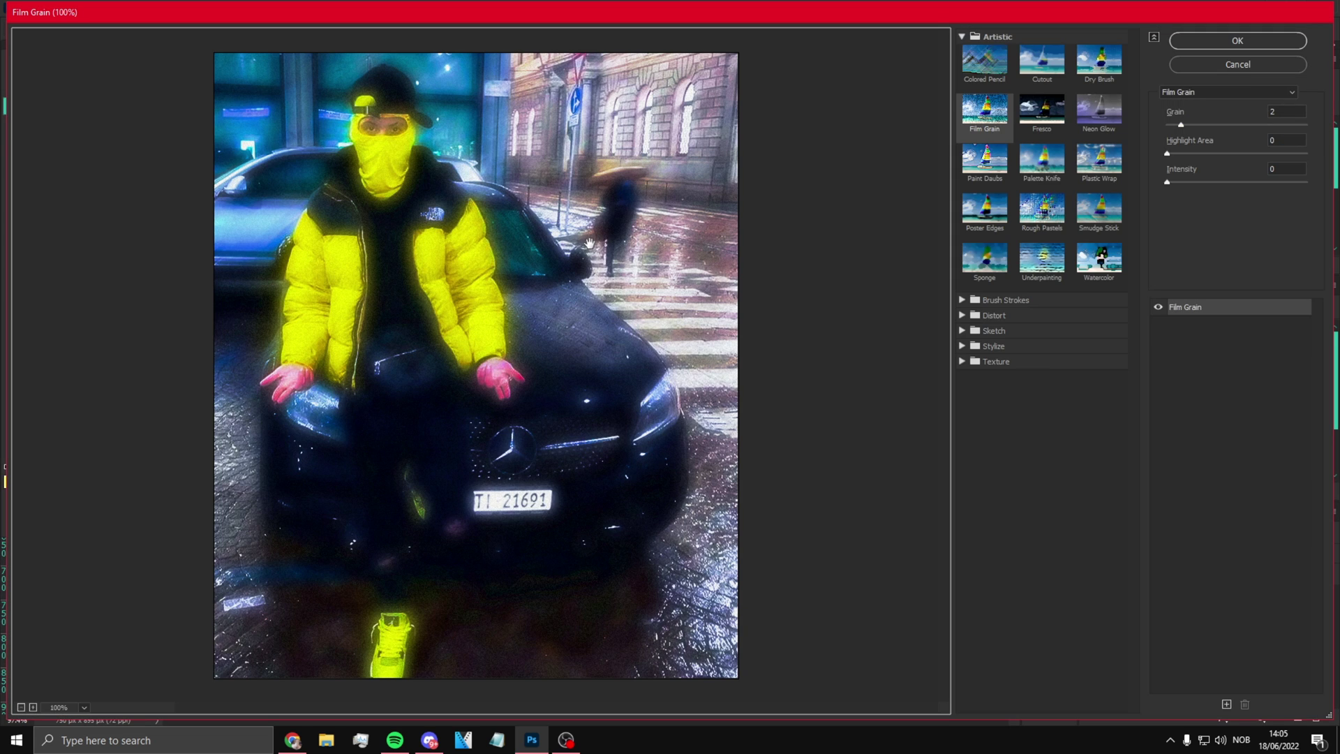
left_click(985, 208)
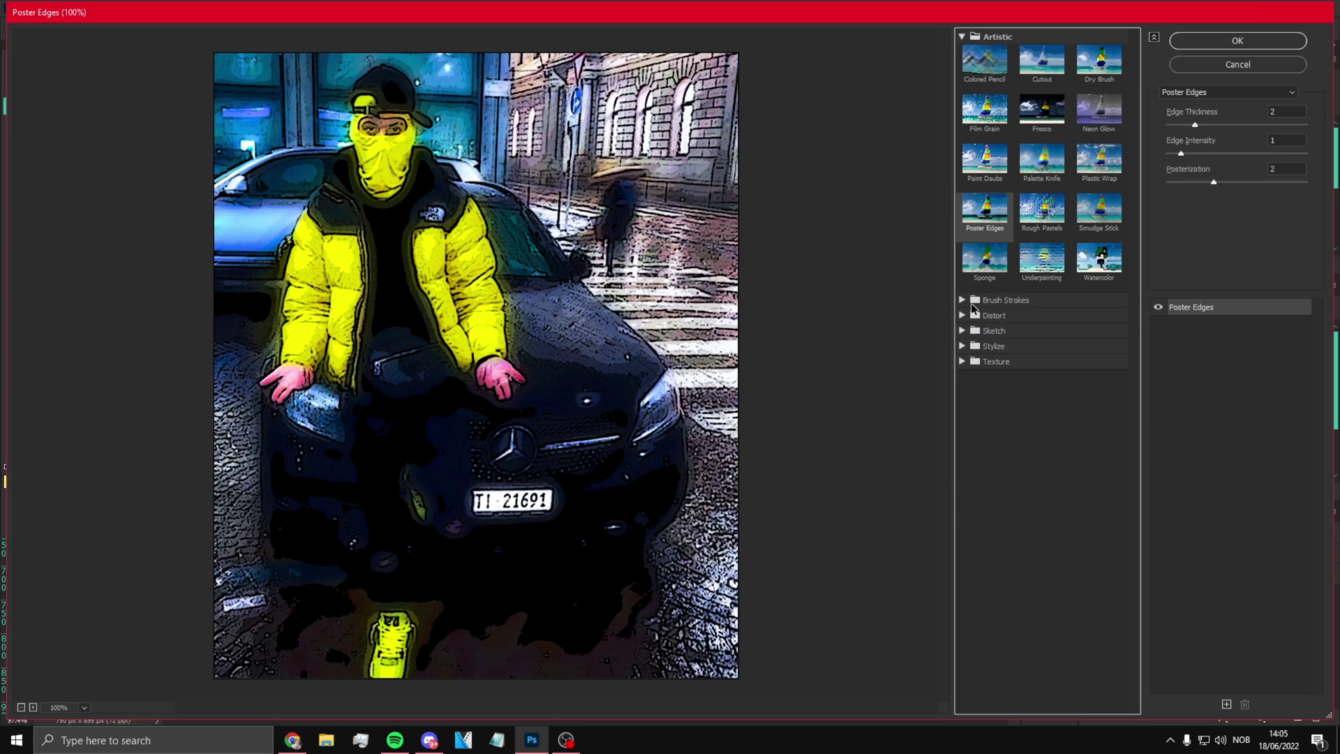
left_click(975, 300)
left_click(976, 494)
left_click(985, 518)
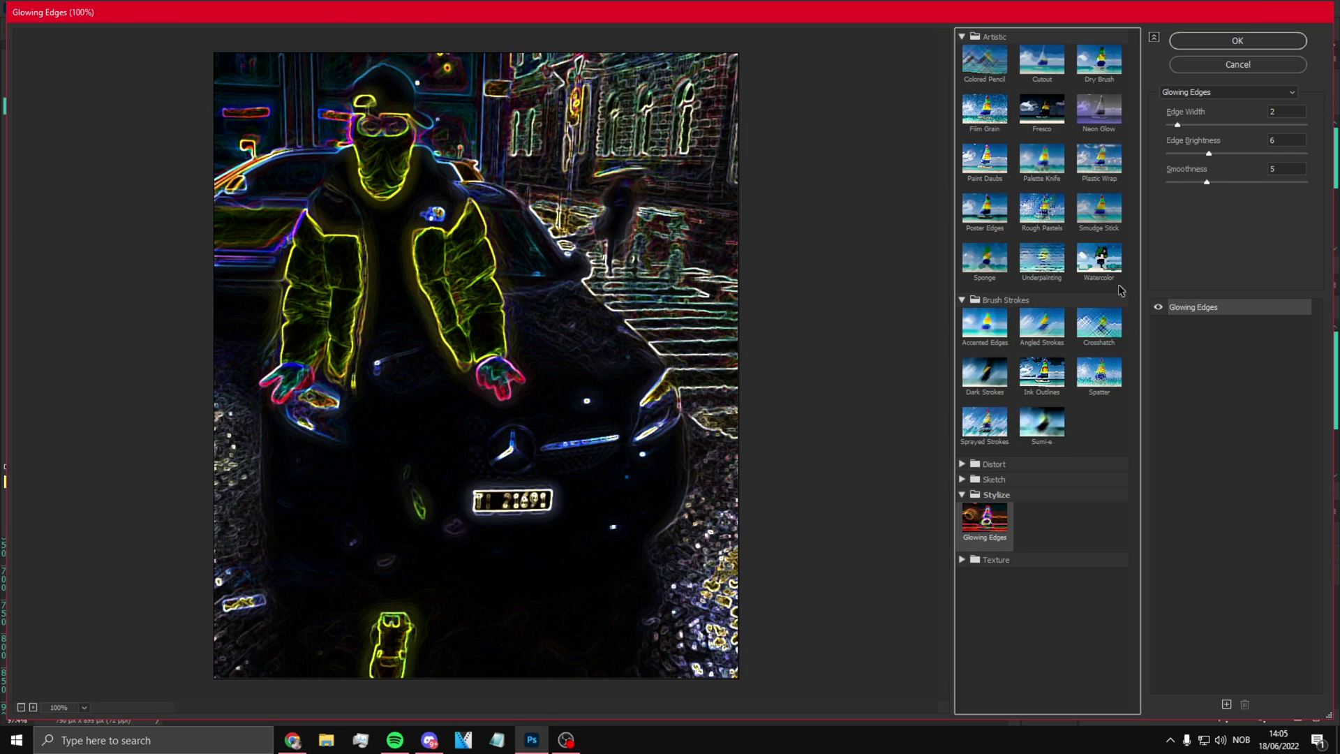
left_click(1217, 41)
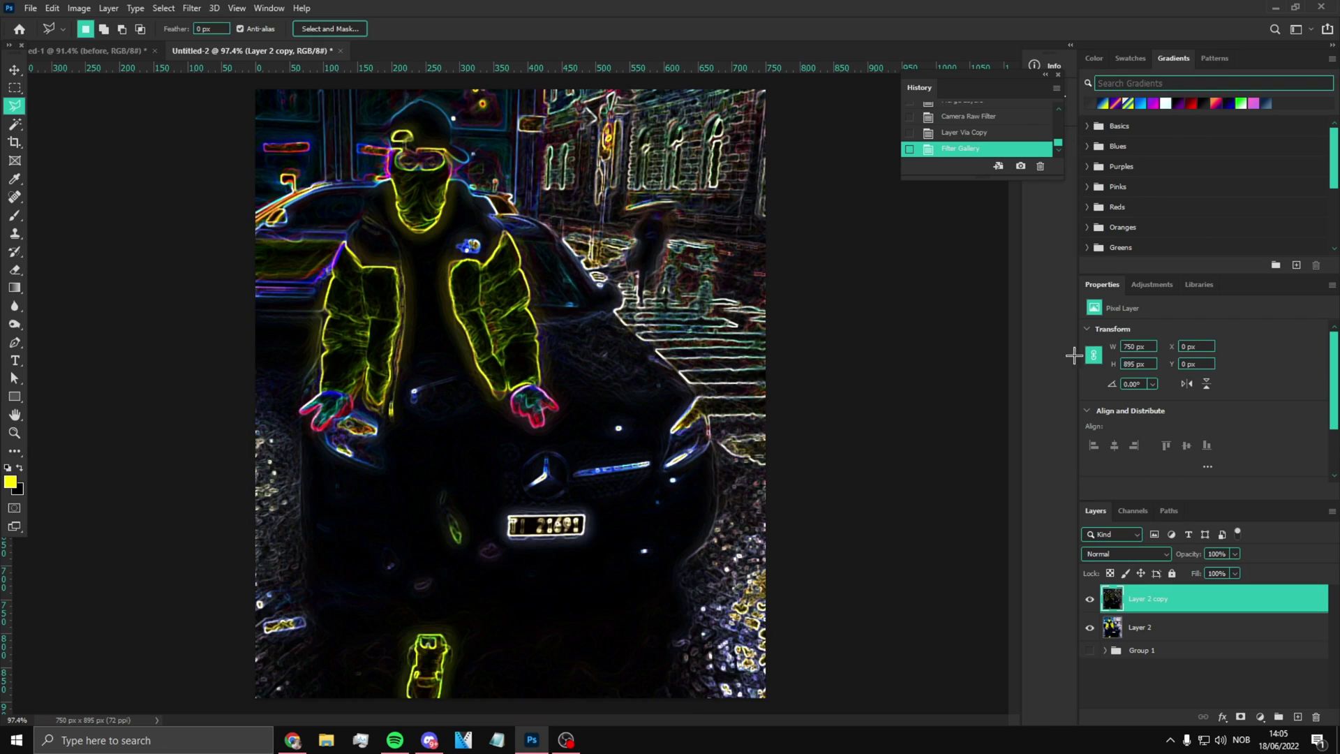
Blend the Glowing Edges layer in Soft Light mode at 28% opacity
left_click(1114, 555)
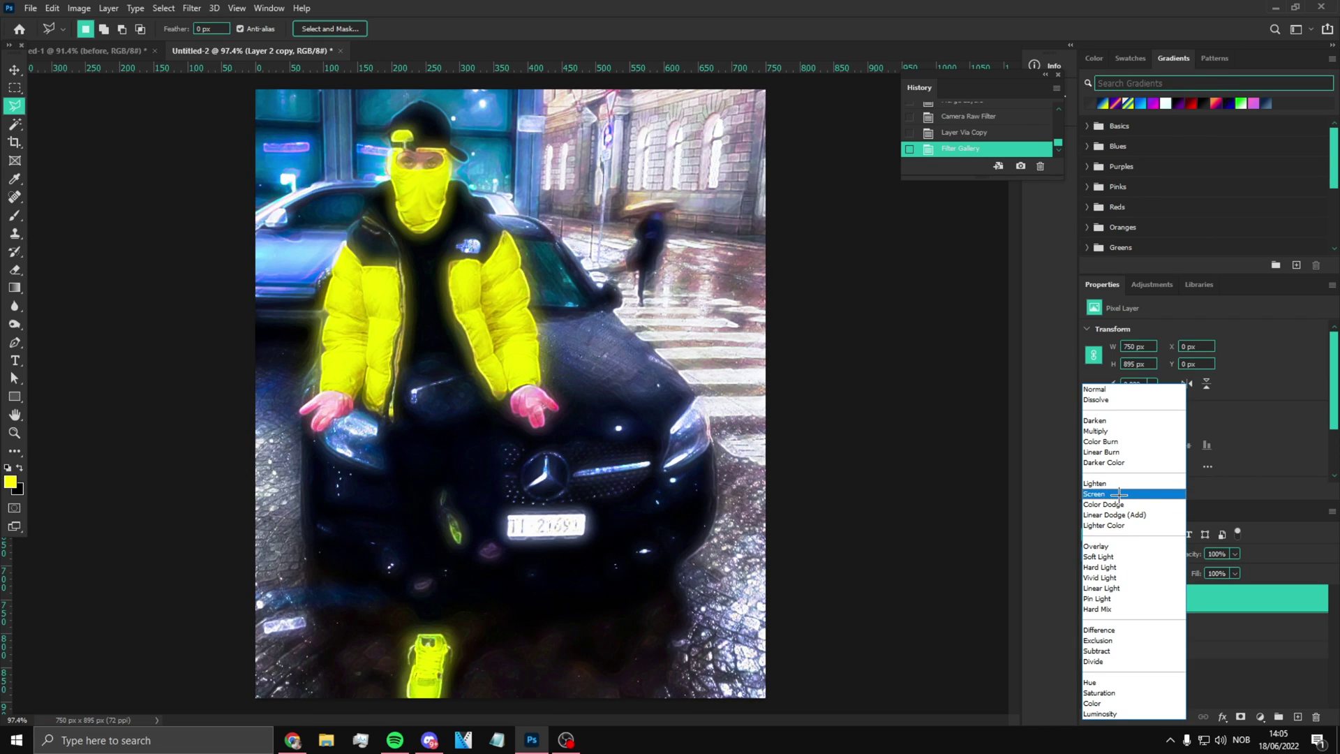
left_click(1117, 556)
left_click_drag(1239, 553, 1190, 570)
Shift the Glowing Edges layer slightly sideways with Free Transform, to an X position of 4 px
left_click(1177, 609)
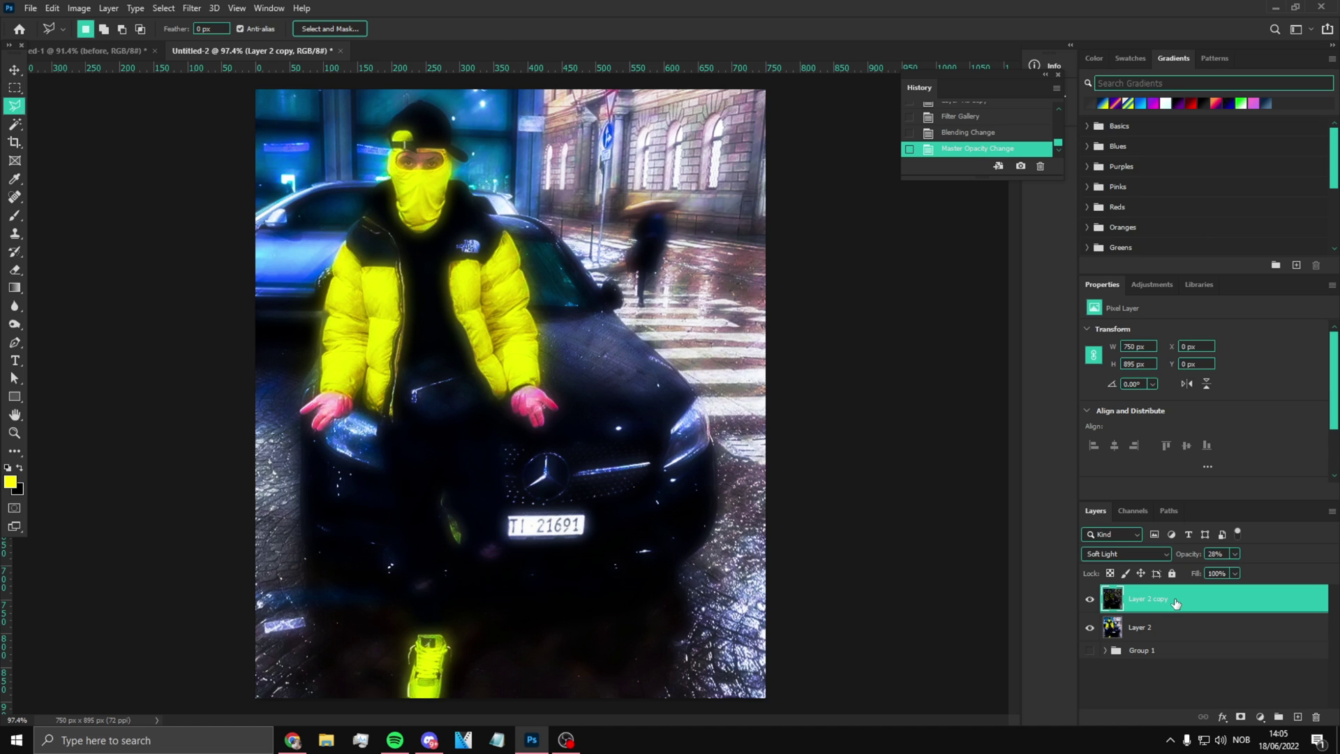
key("ctrl+t")
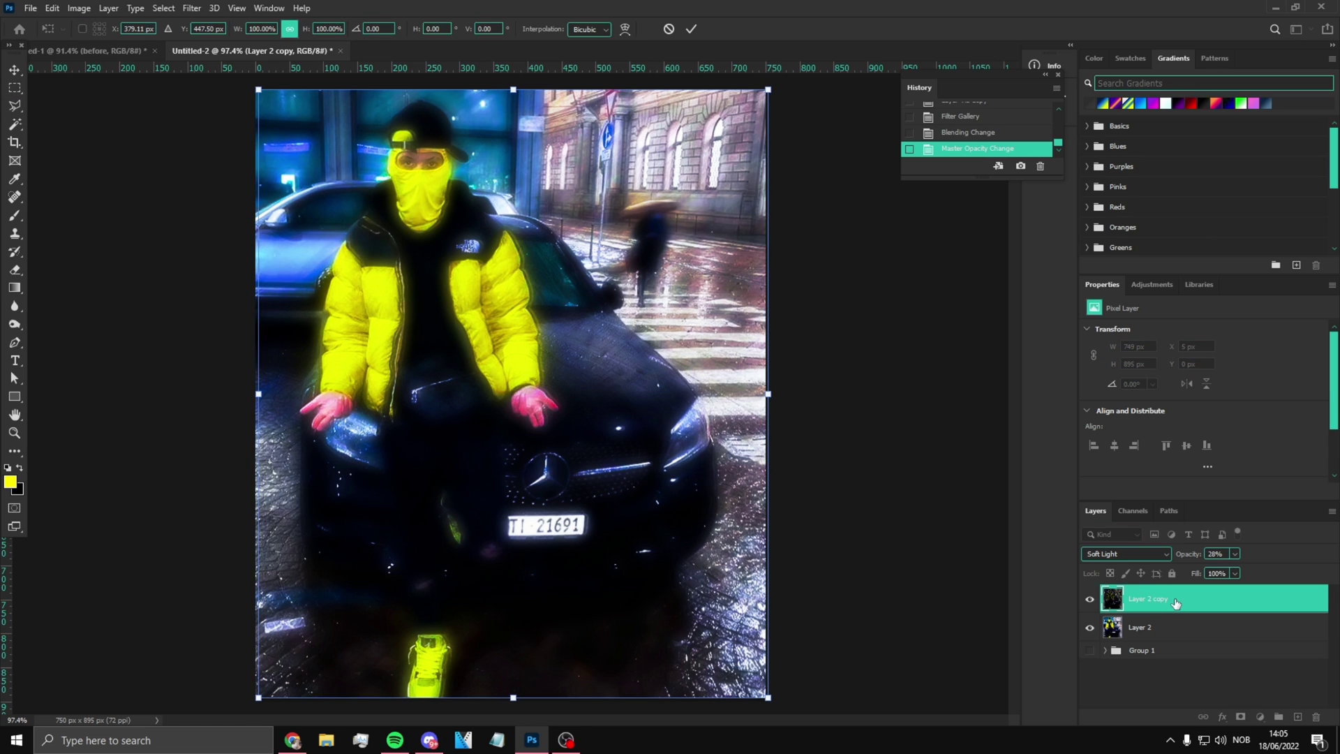
key("l")
Raise the Glowing Edges layer's opacity to 100% and change its blend mode to Lighten
left_click(1135, 553)
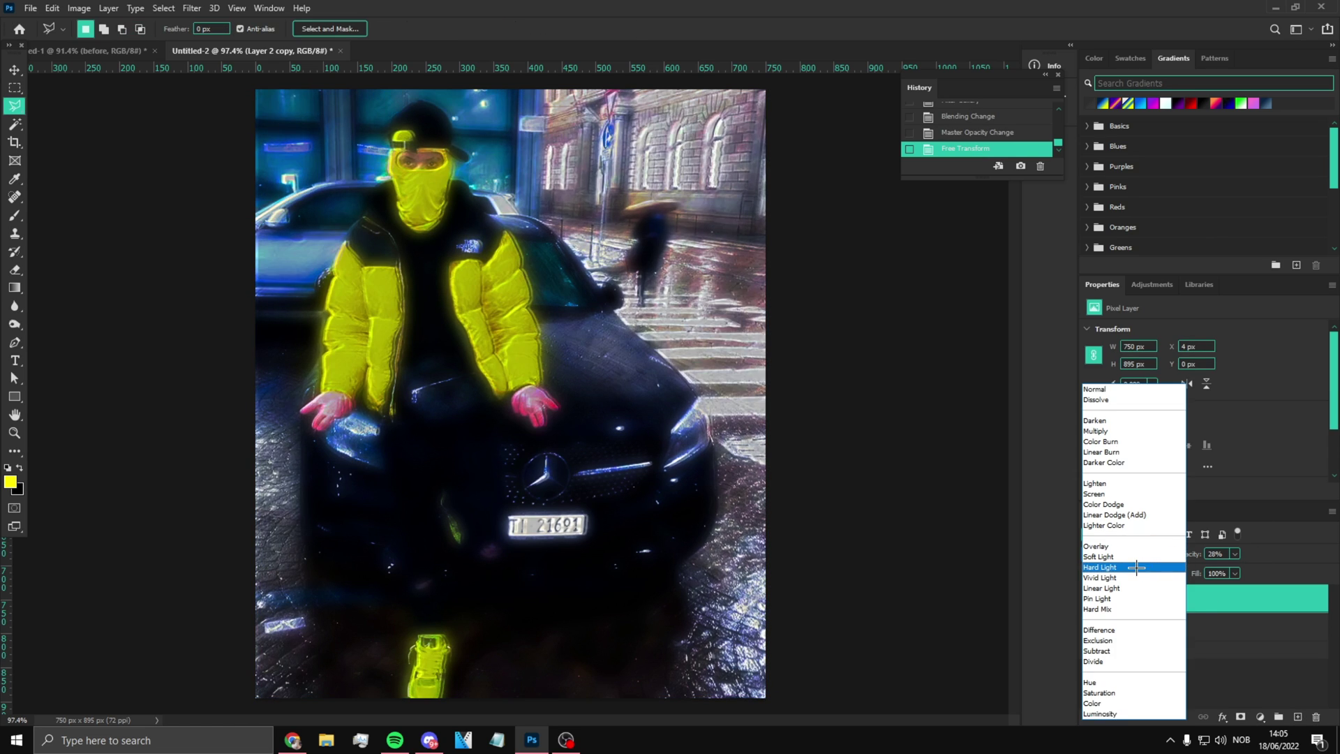
left_click(1180, 555)
left_click(1234, 553)
left_click_drag(1235, 567, 1276, 576)
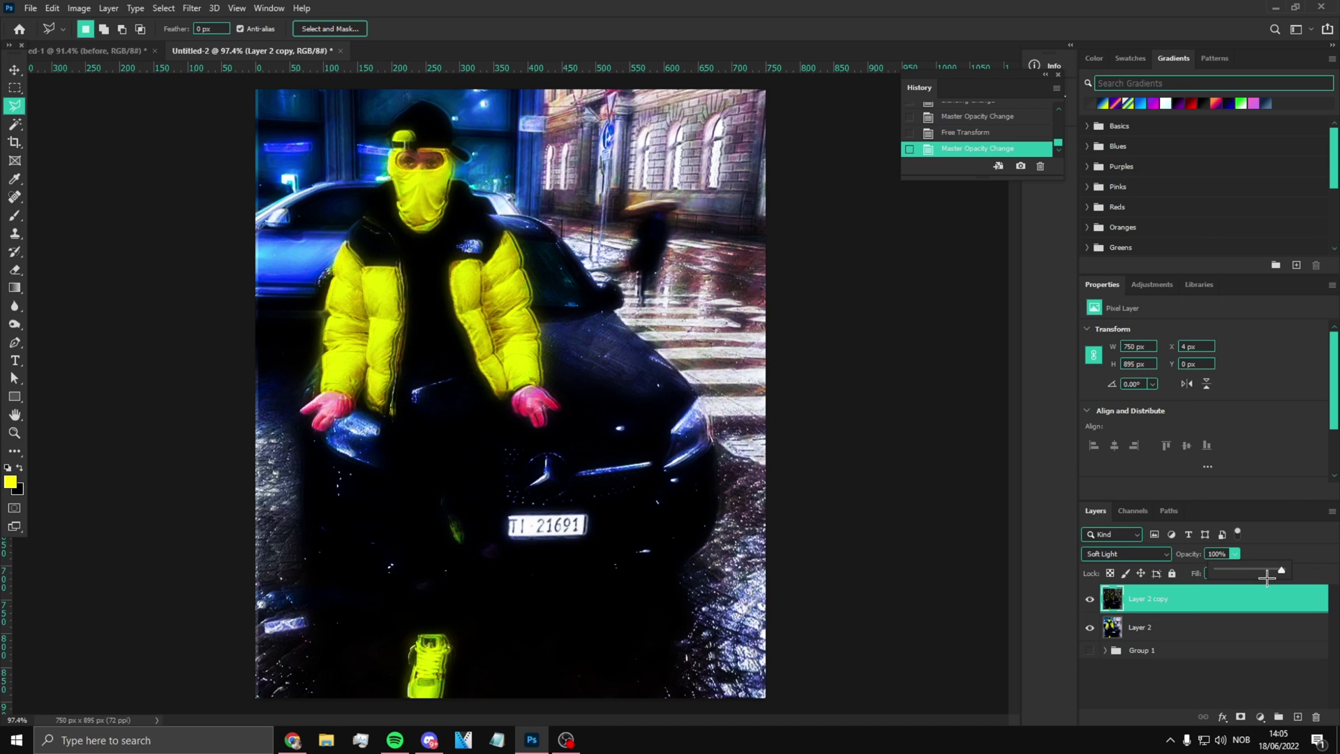
left_click(1158, 558)
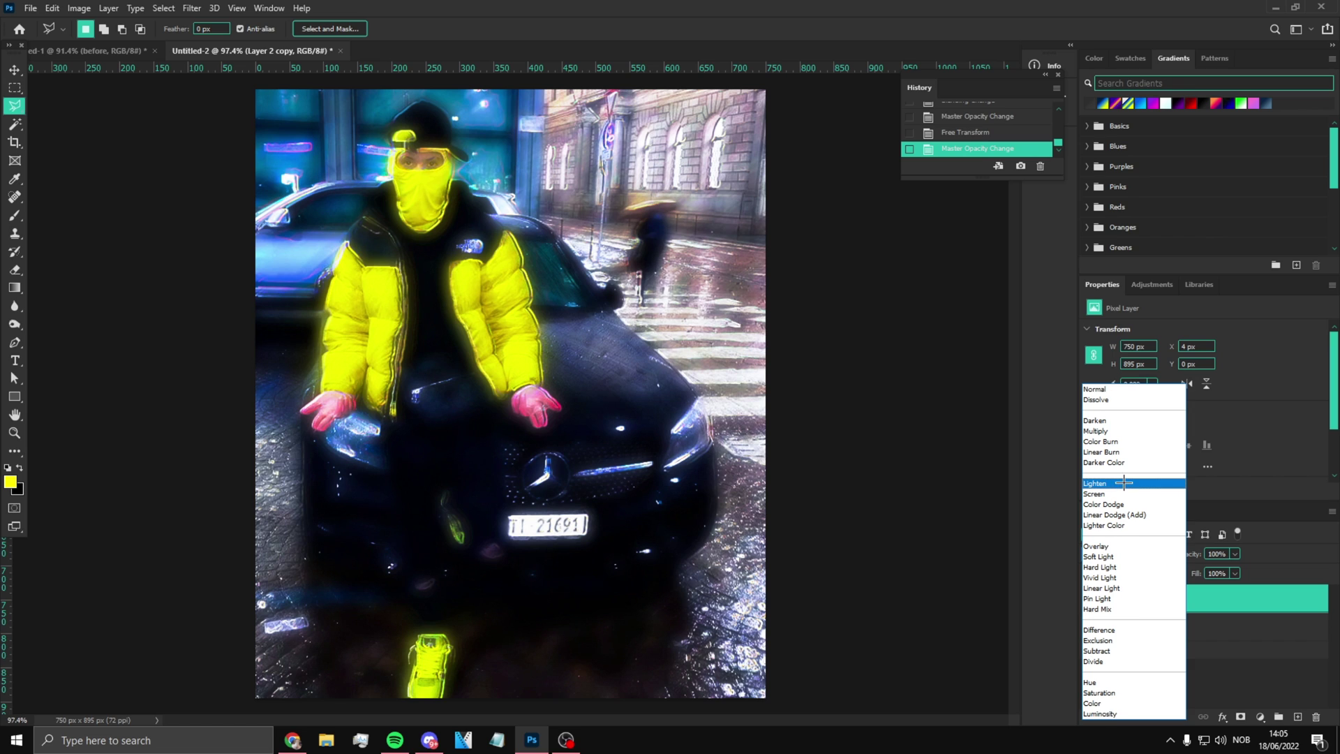
left_click(1124, 483)
Nudge the Glowing Edges layer further sideways with Free Transform, to an X position of 9 px
left_click(1145, 632)
left_click(1152, 604)
key("ctrl+t")
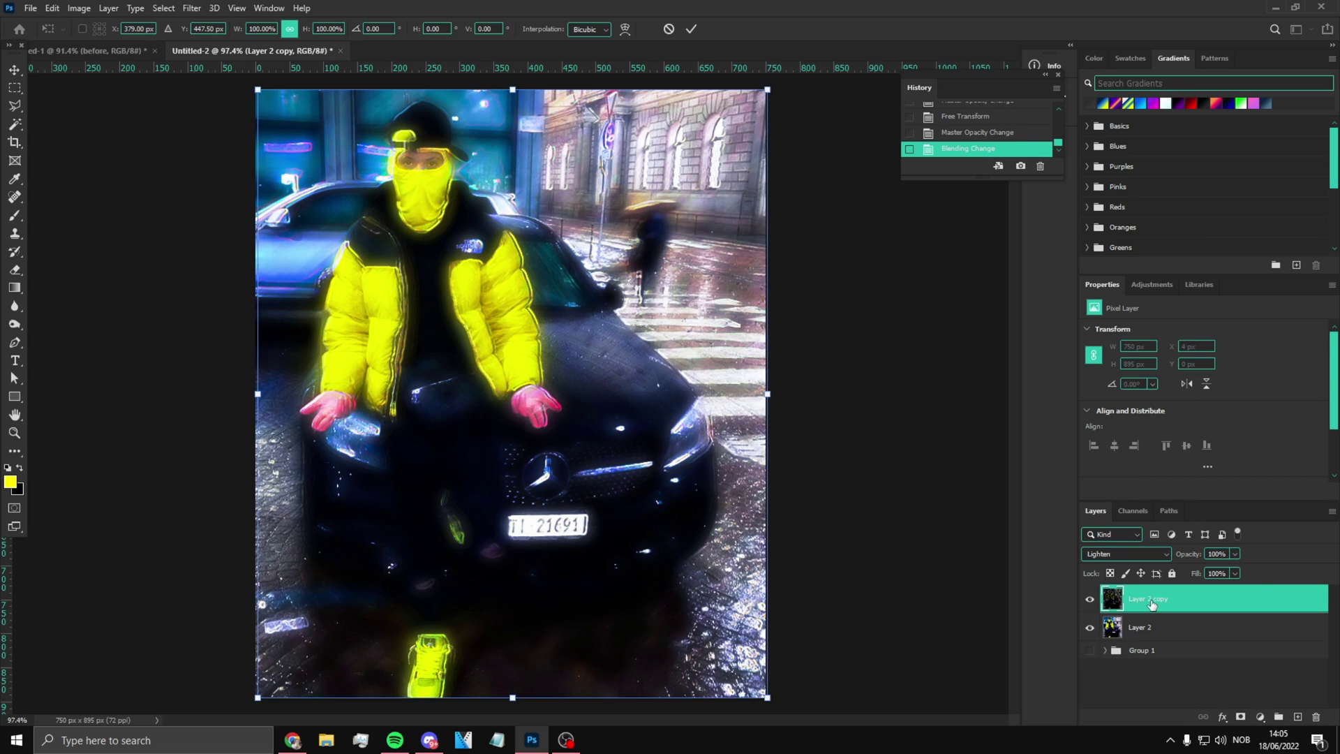
key("Right")
key("Right")
key("Right")
key("Right")
key("Right")
key("Return")
key("l")
Delete the Glowing Edges layer above the graded photo layer
scroll(877, 539, "down", 2)
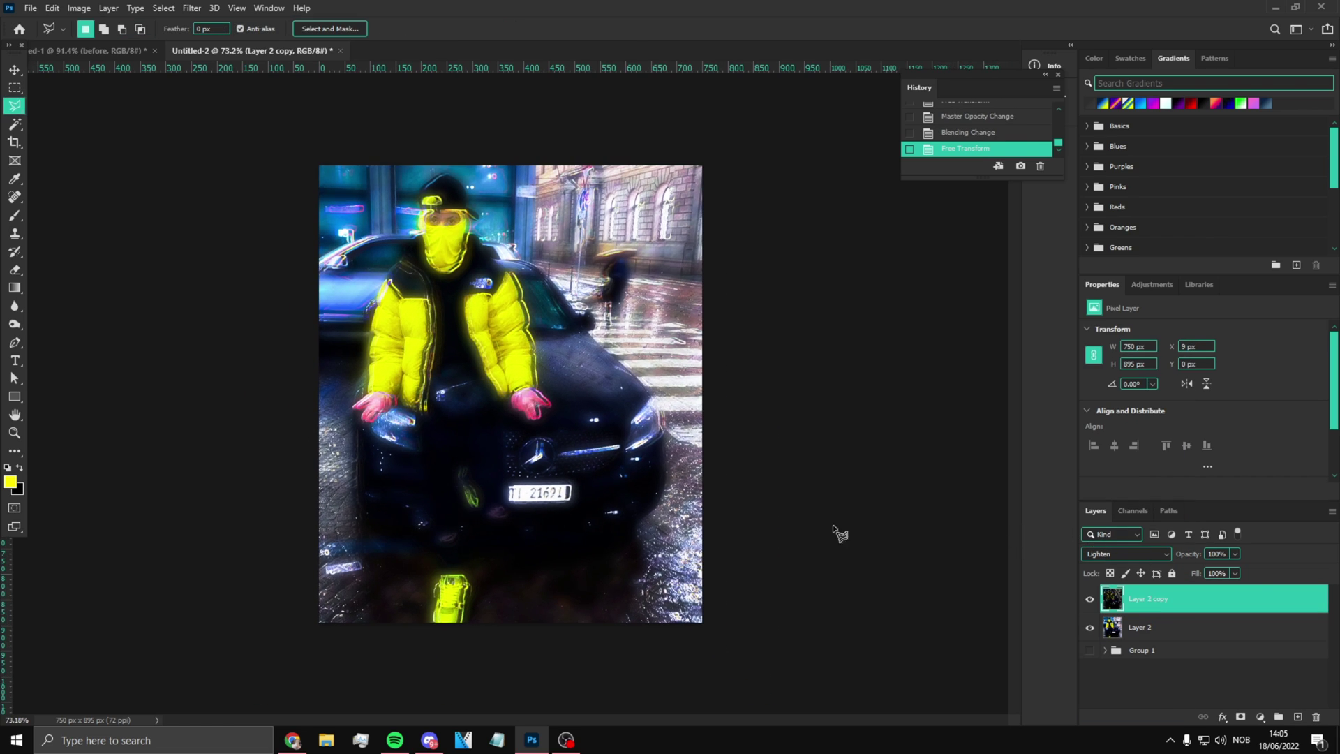
key("Delete")
scroll(559, 328, "up", 3)
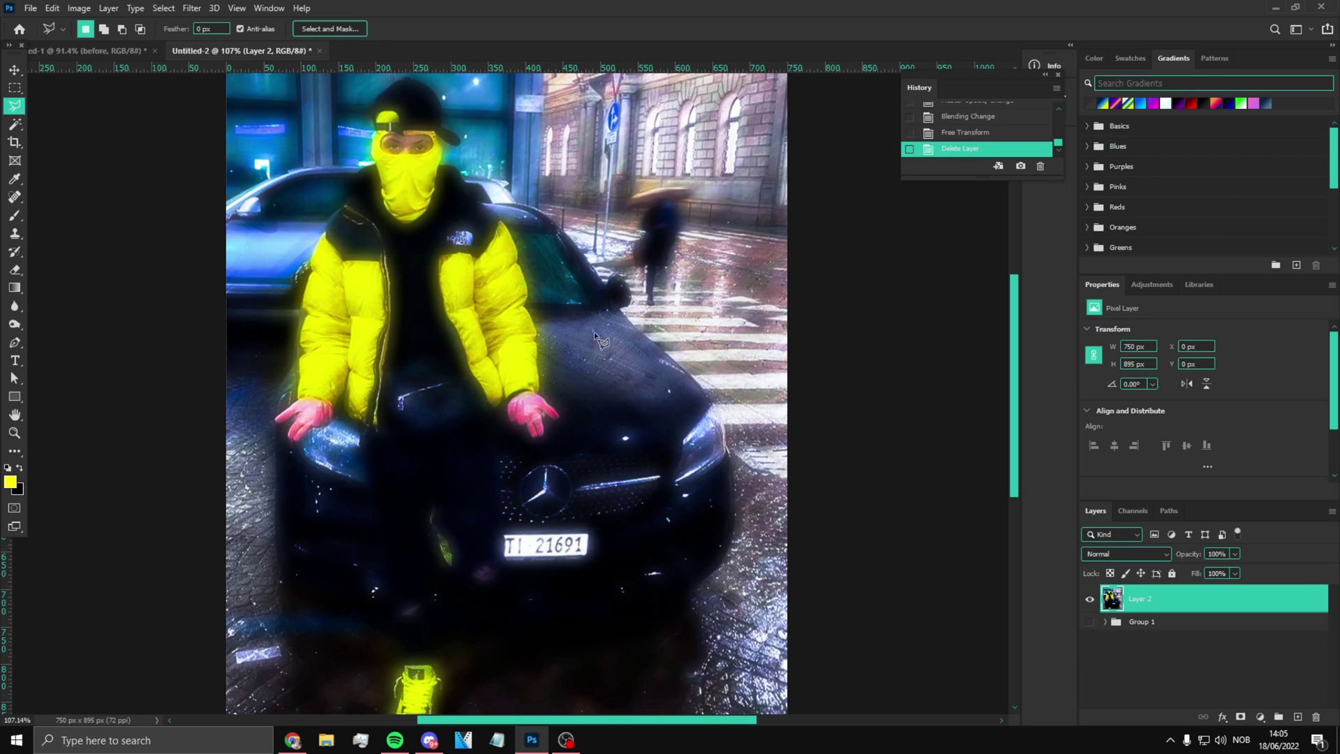
Apply the Filter Gallery's Artistic Film Grain effect to the graded photo layer
left_click(199, 6)
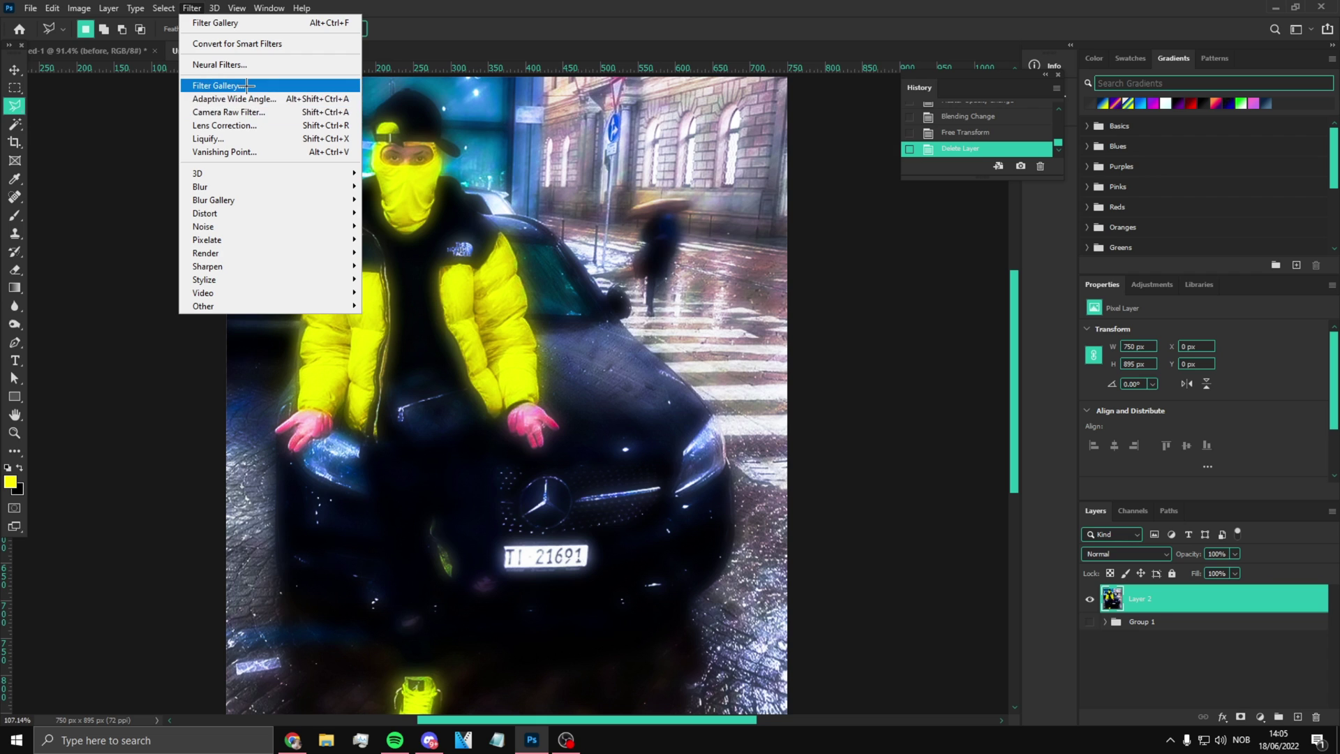
left_click(223, 85)
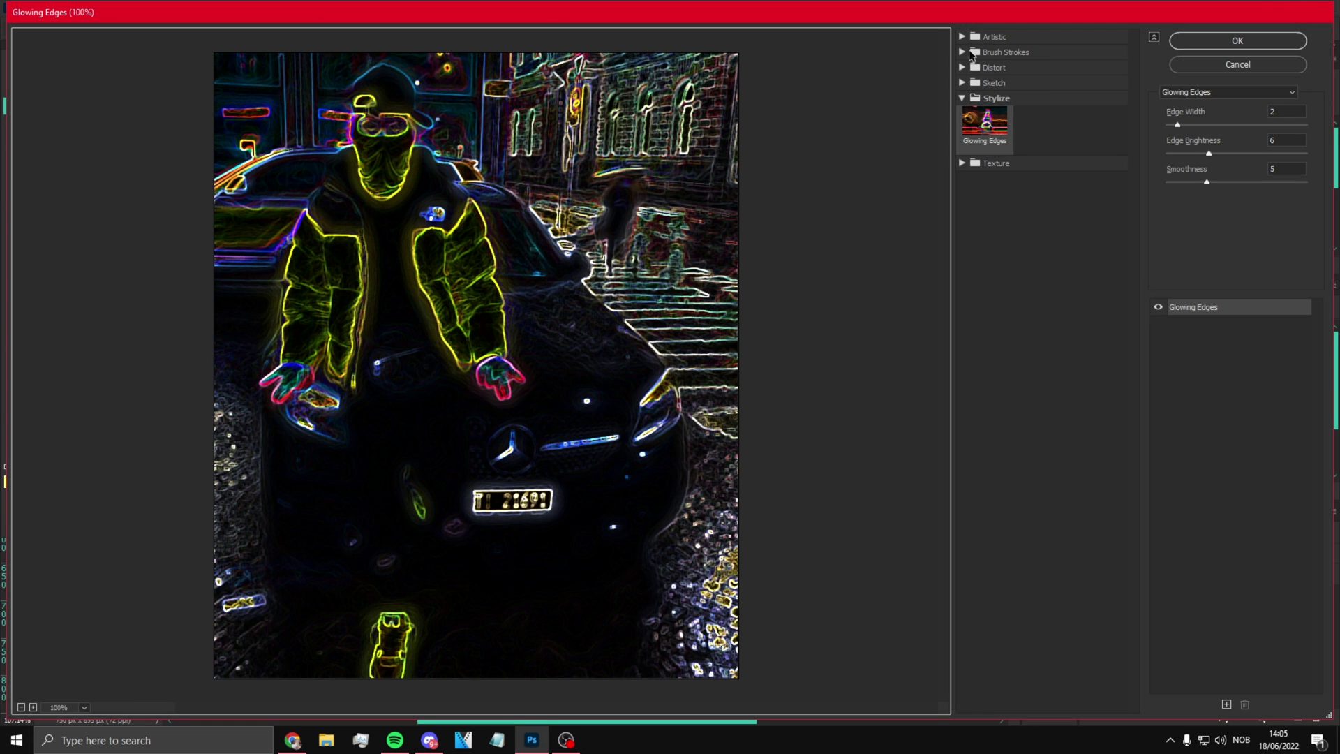
left_click(995, 36)
left_click(984, 110)
left_click(1187, 42)
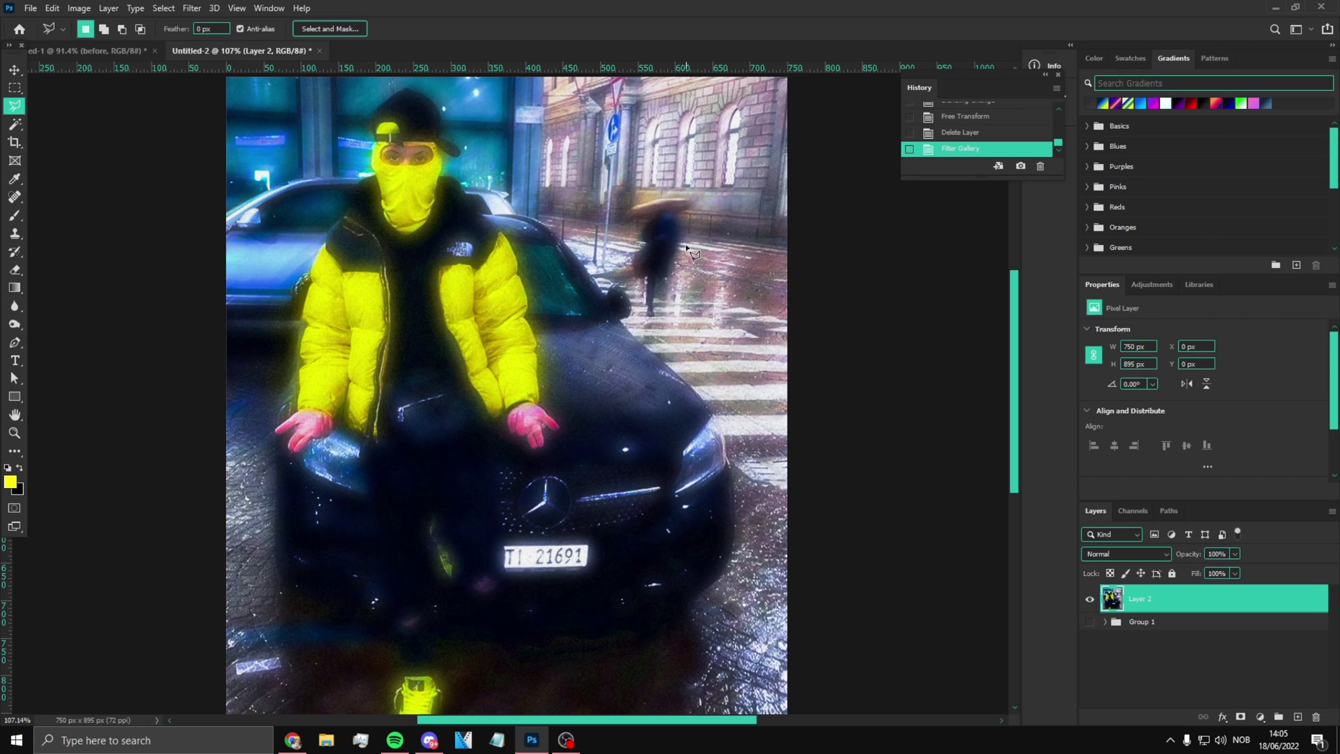
scroll(595, 324, "down", 2)
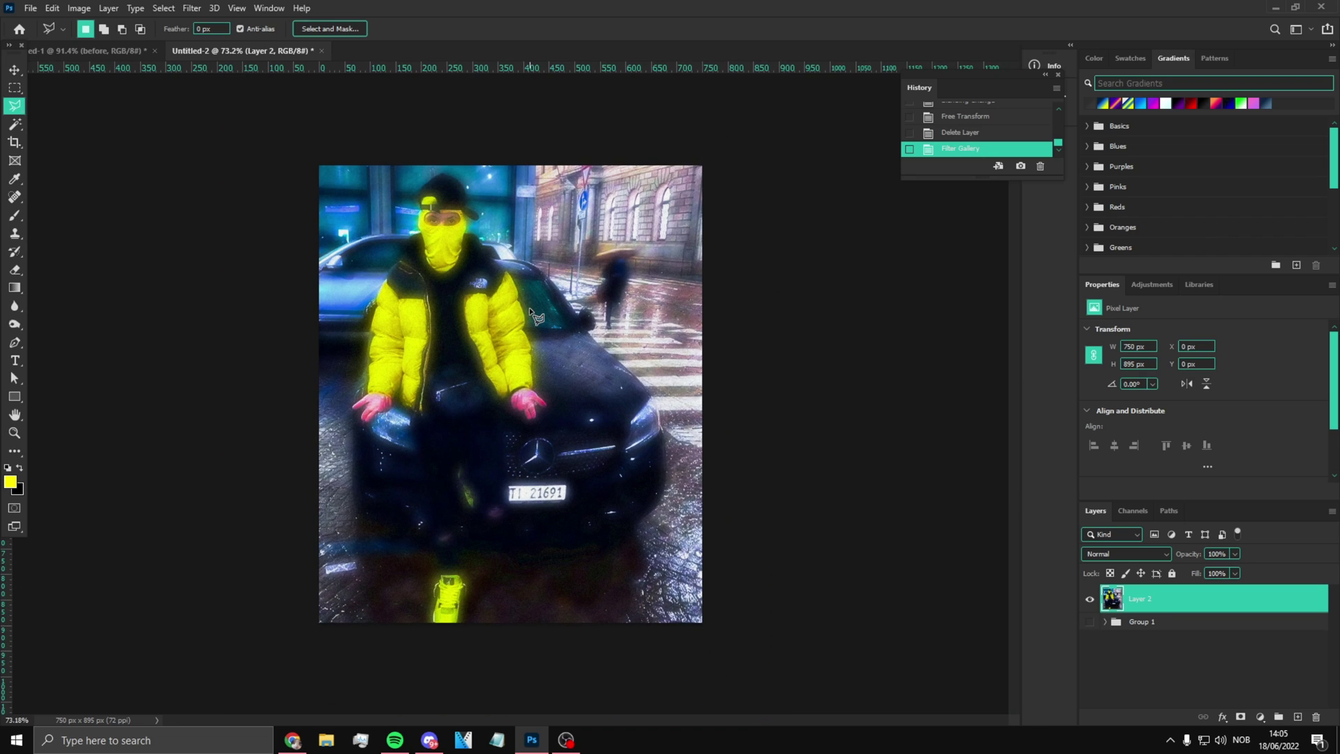
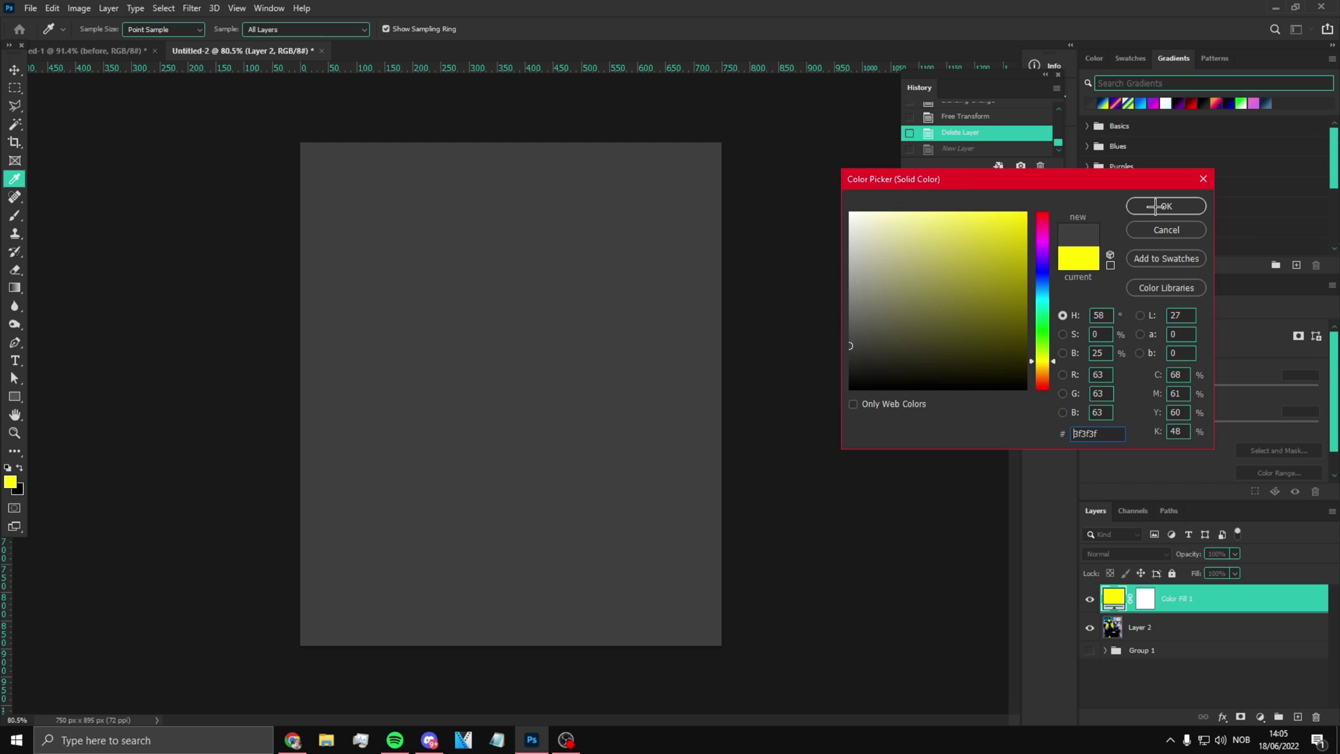
Create a solid #3f3f3f fill layer and, rasterizing it, add 8.69% uniform monochromatic noise
left_click(1156, 206)
key("l")
left_click(192, 8)
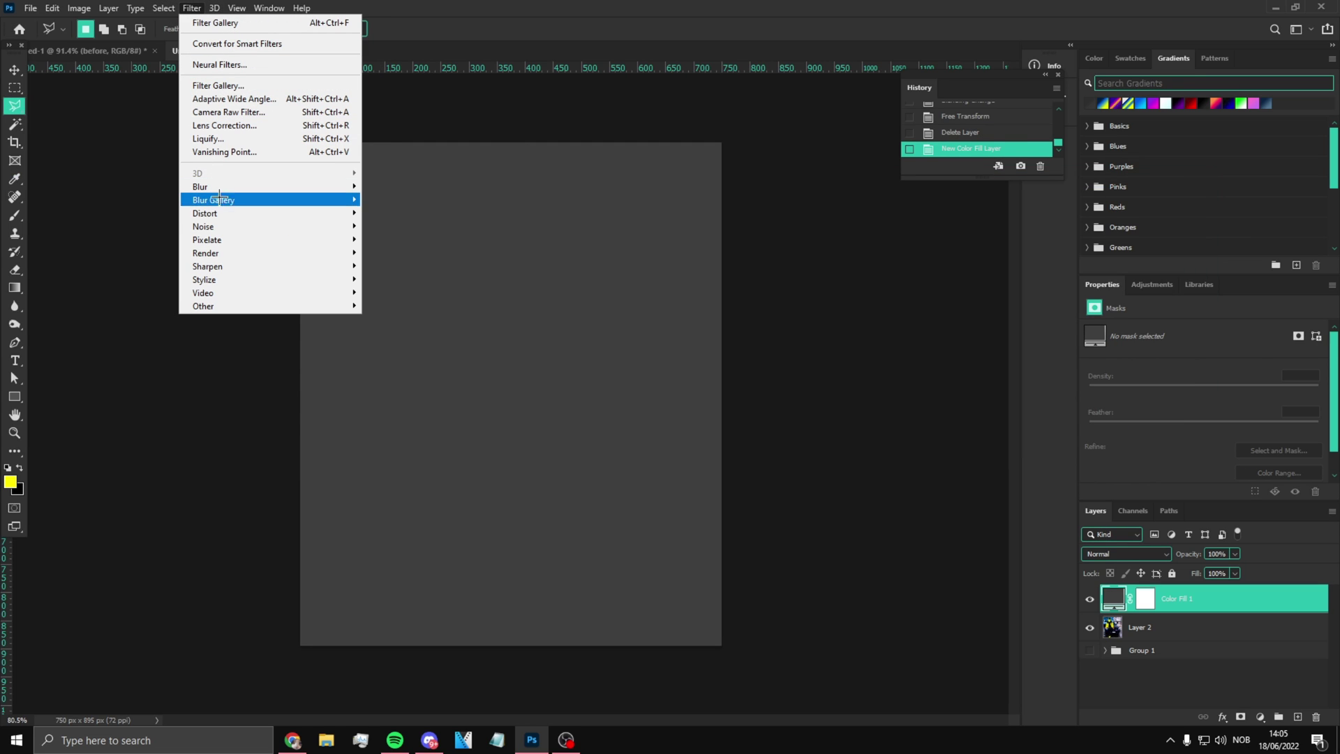
left_click(422, 227)
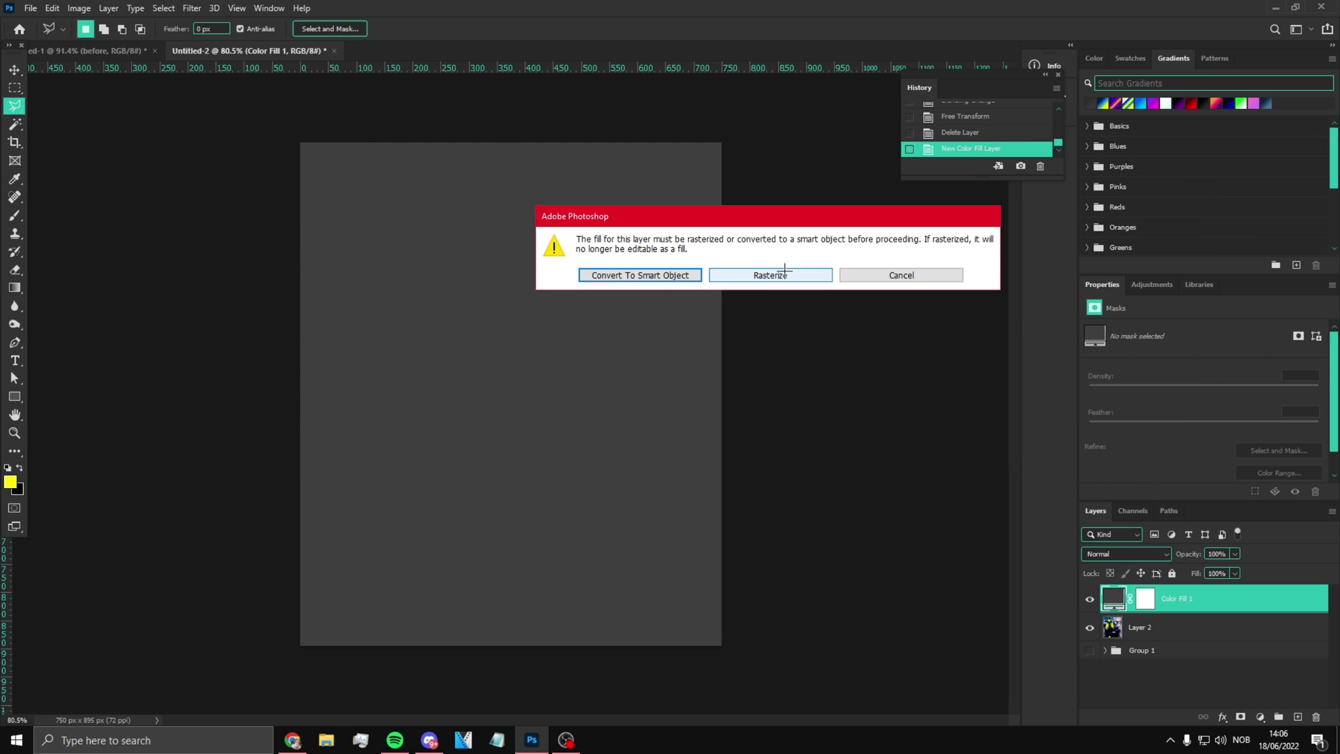
left_click(785, 274)
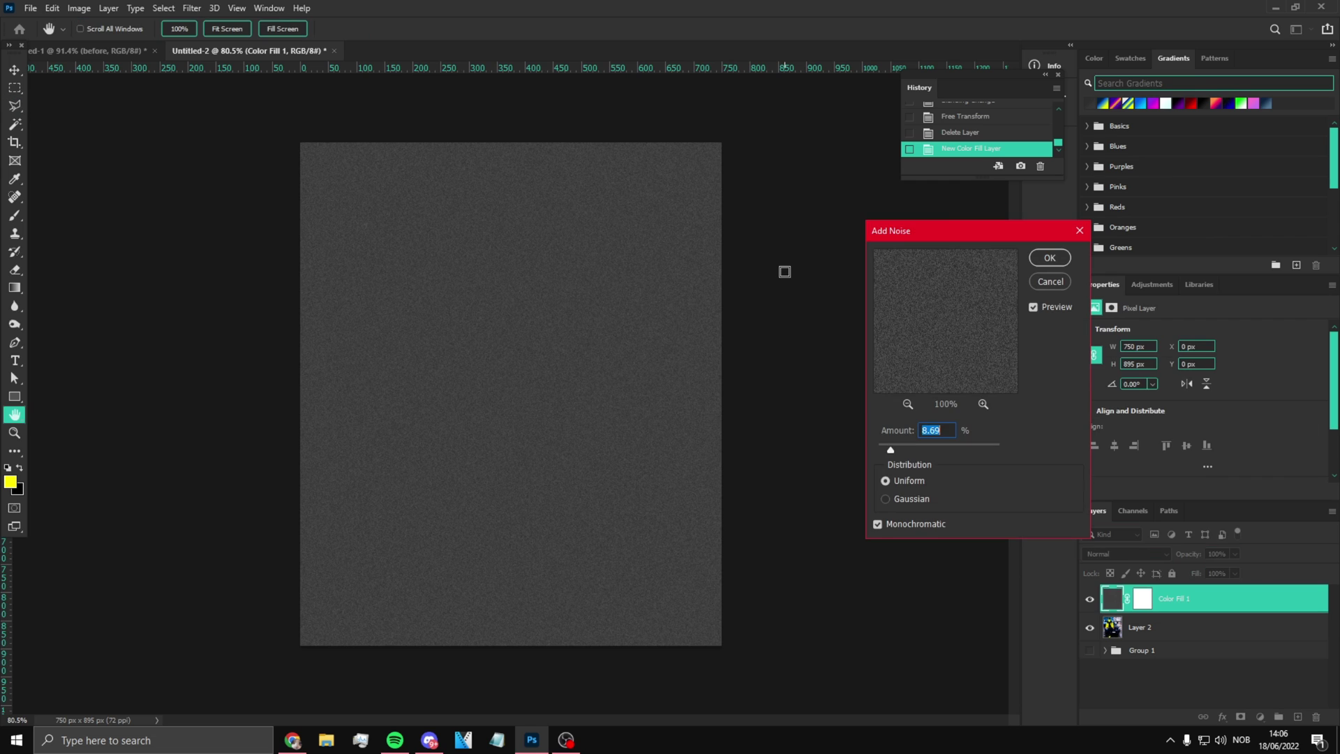
left_click(1050, 257)
Set the noisy grey fill layer's blend mode to Screen and its opacity to 46%
left_click(1126, 553)
left_click(1103, 486)
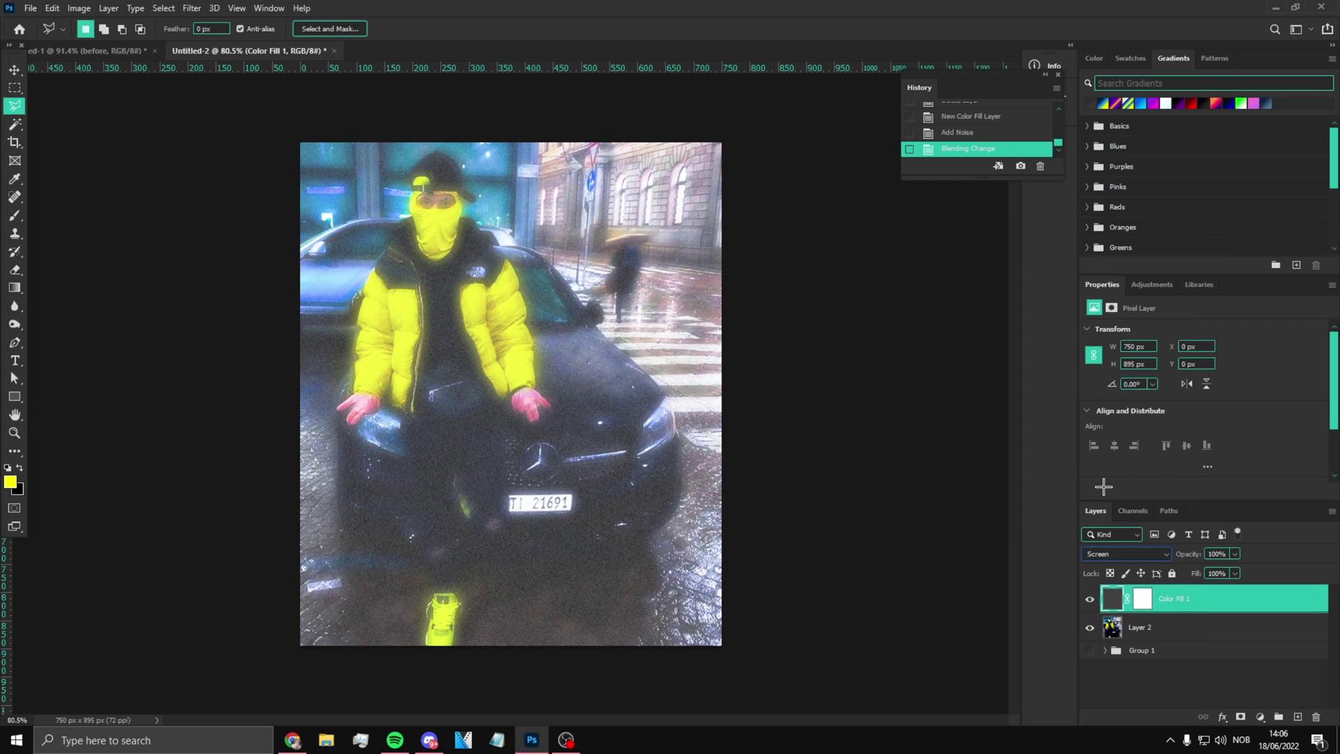
left_click(1235, 554)
left_click_drag(1229, 569, 1201, 569)
left_click(5, 436)
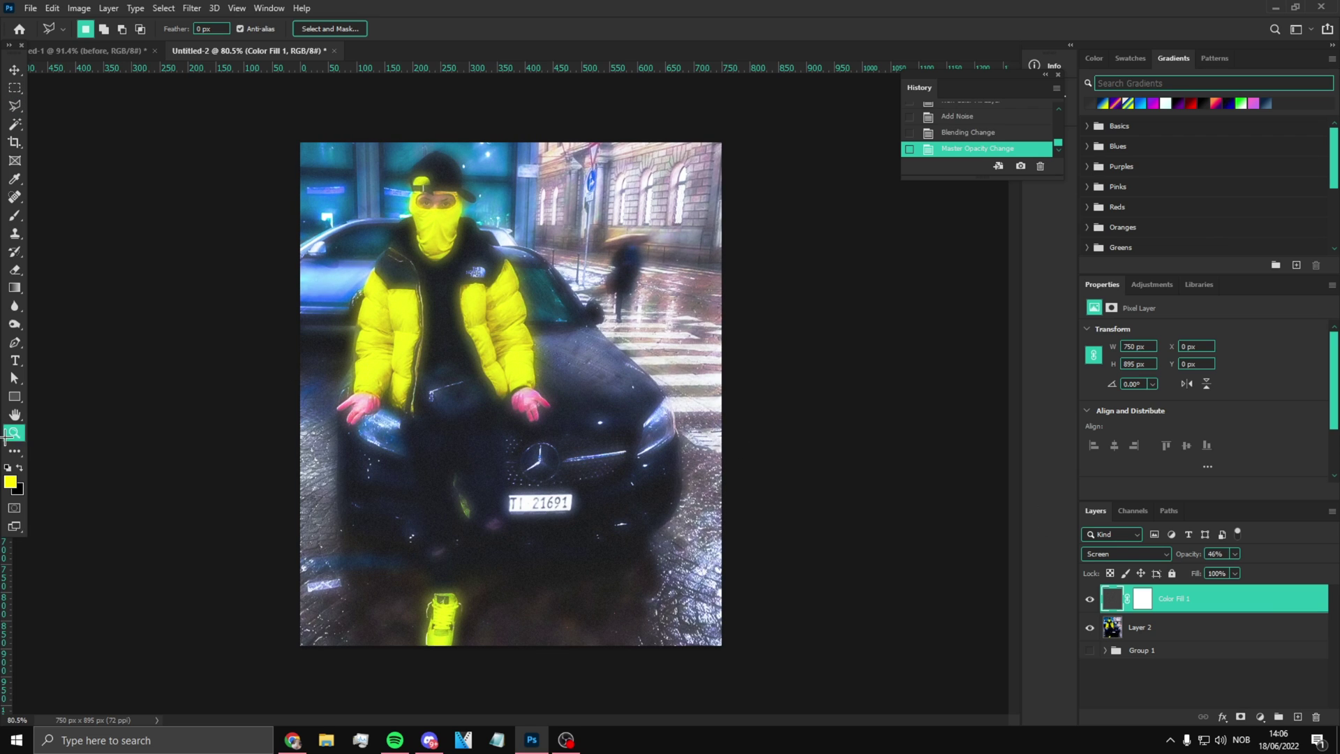
right_click(278, 410)
left_click(470, 391)
right_click(487, 384)
left_click(513, 390)
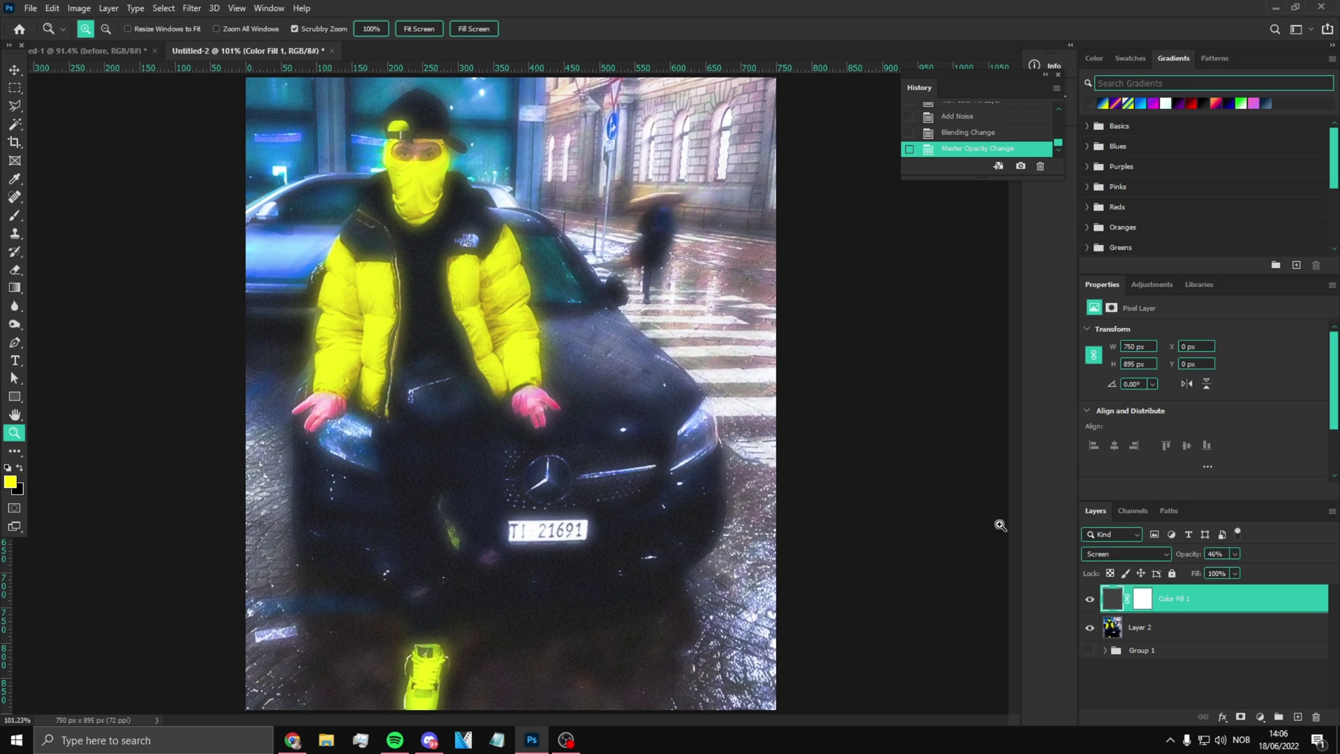
Duplicate the graded photo layer, Layer 2, and name the copy "grain 2"
left_click(1147, 629)
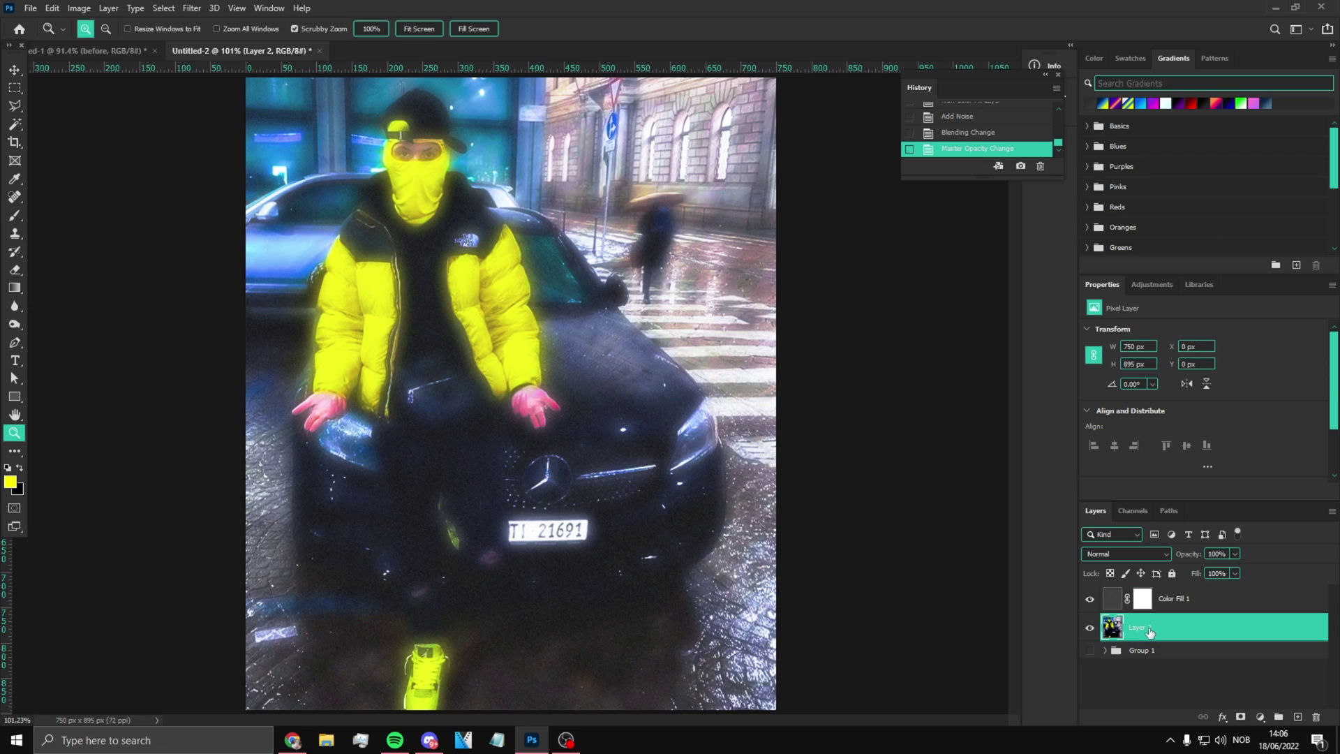
key("ctrl+j")
double_click(1151, 631)
type("a")
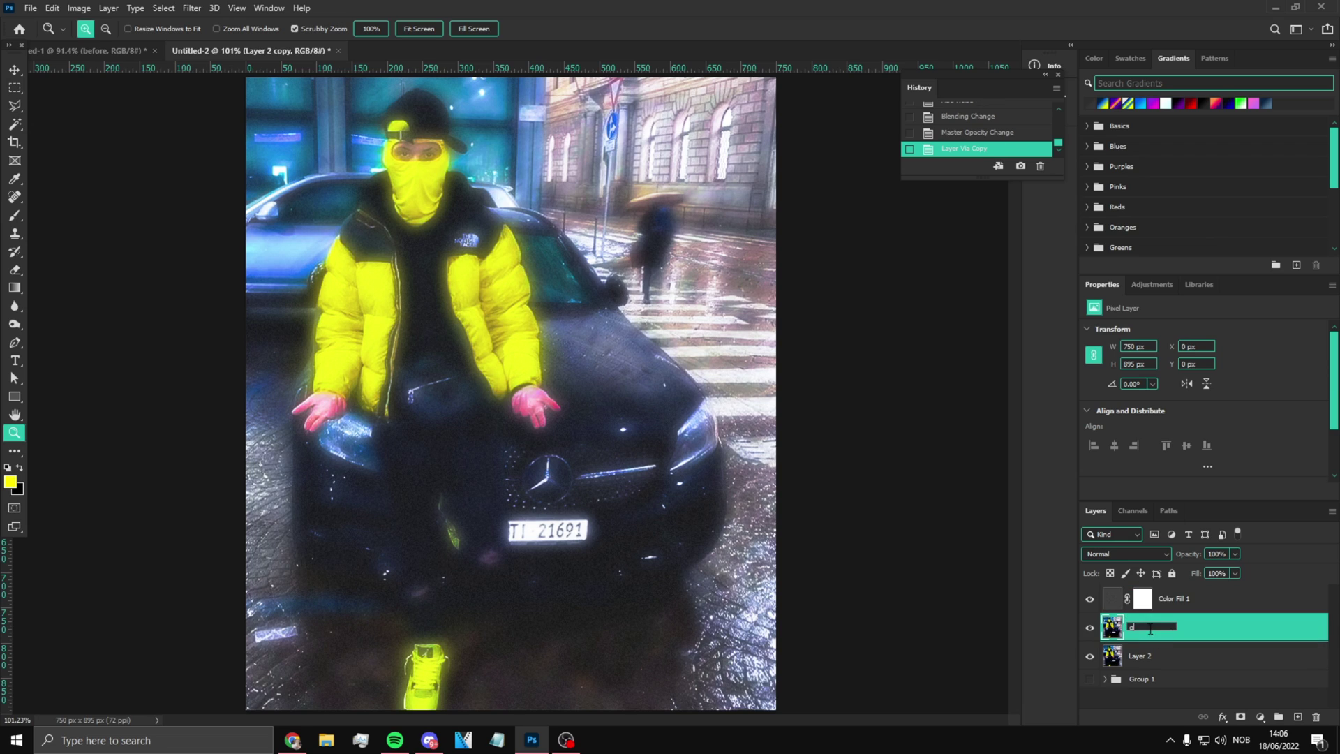
type("rain 2")
key("Return")
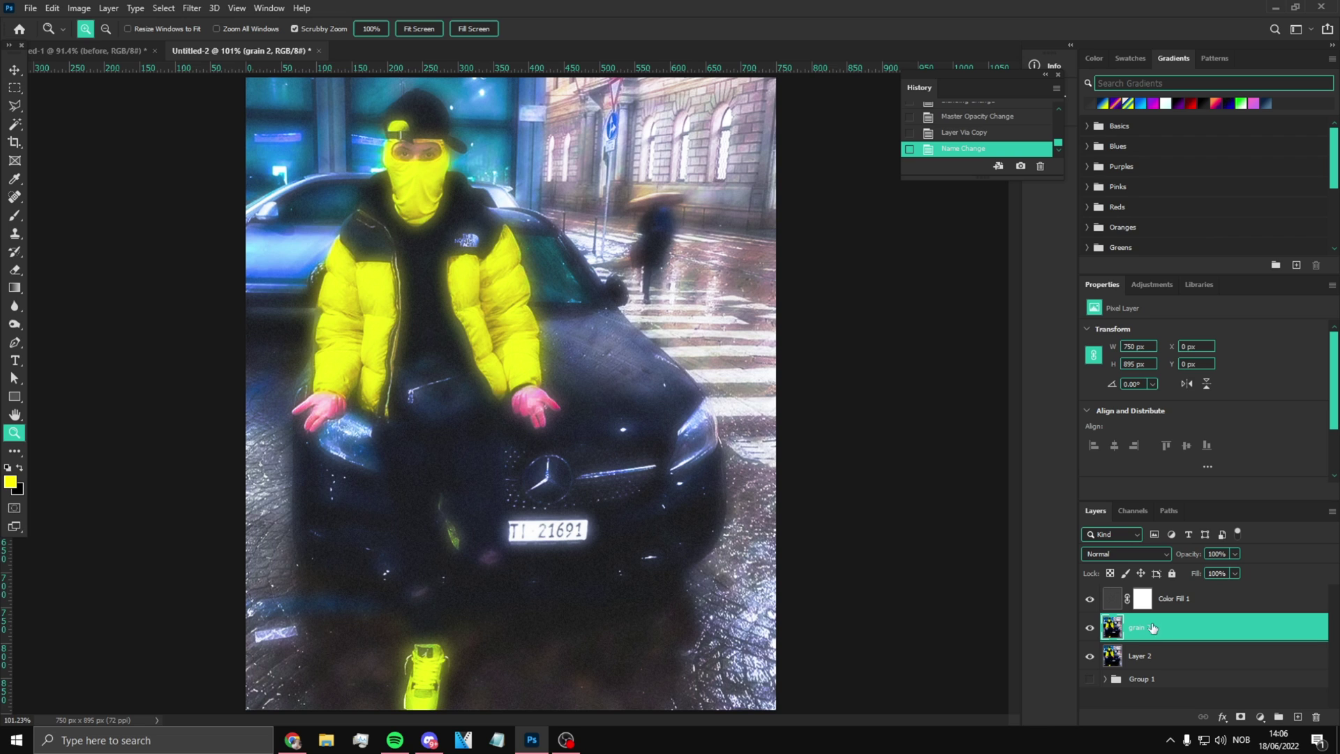
Move the noisy Color Fill 1 layer below grain 2 and merge it with Layer 2
left_click_drag(1186, 600, 1195, 653)
left_click(1189, 657, "shift")
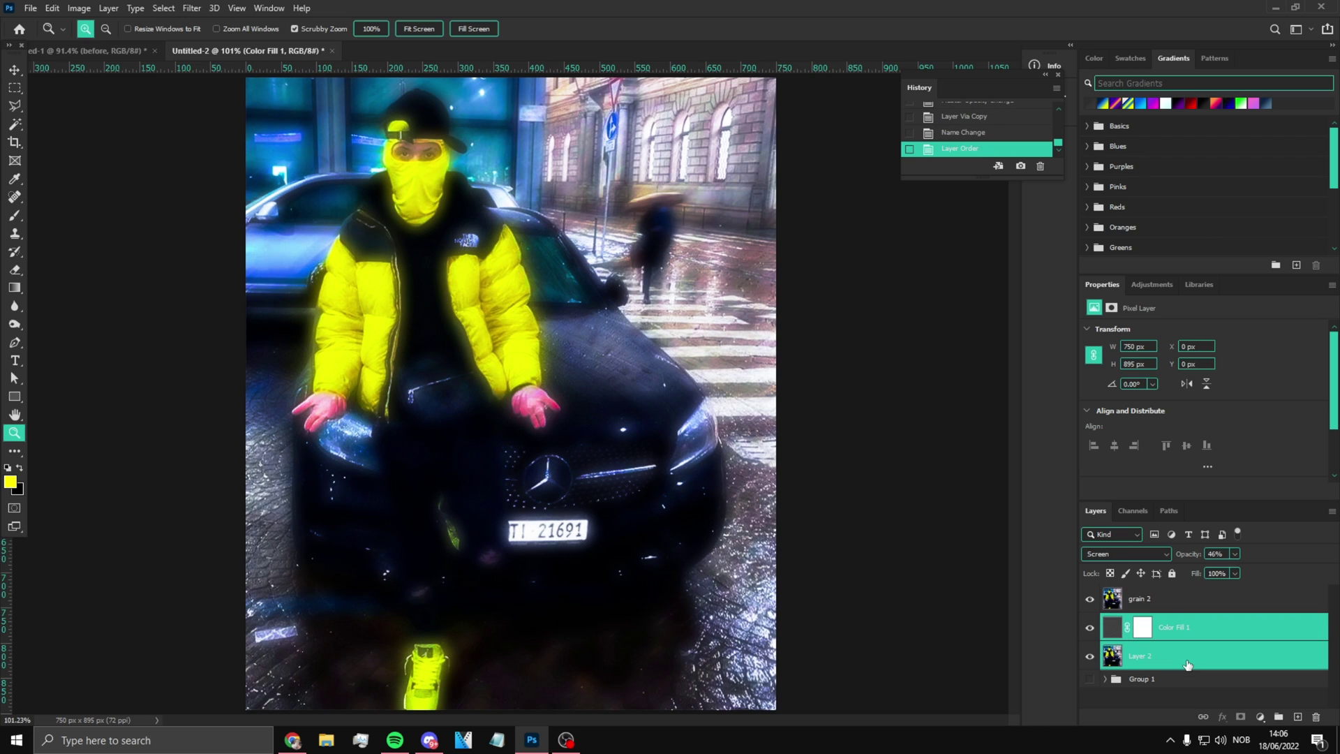
key("ctrl+e")
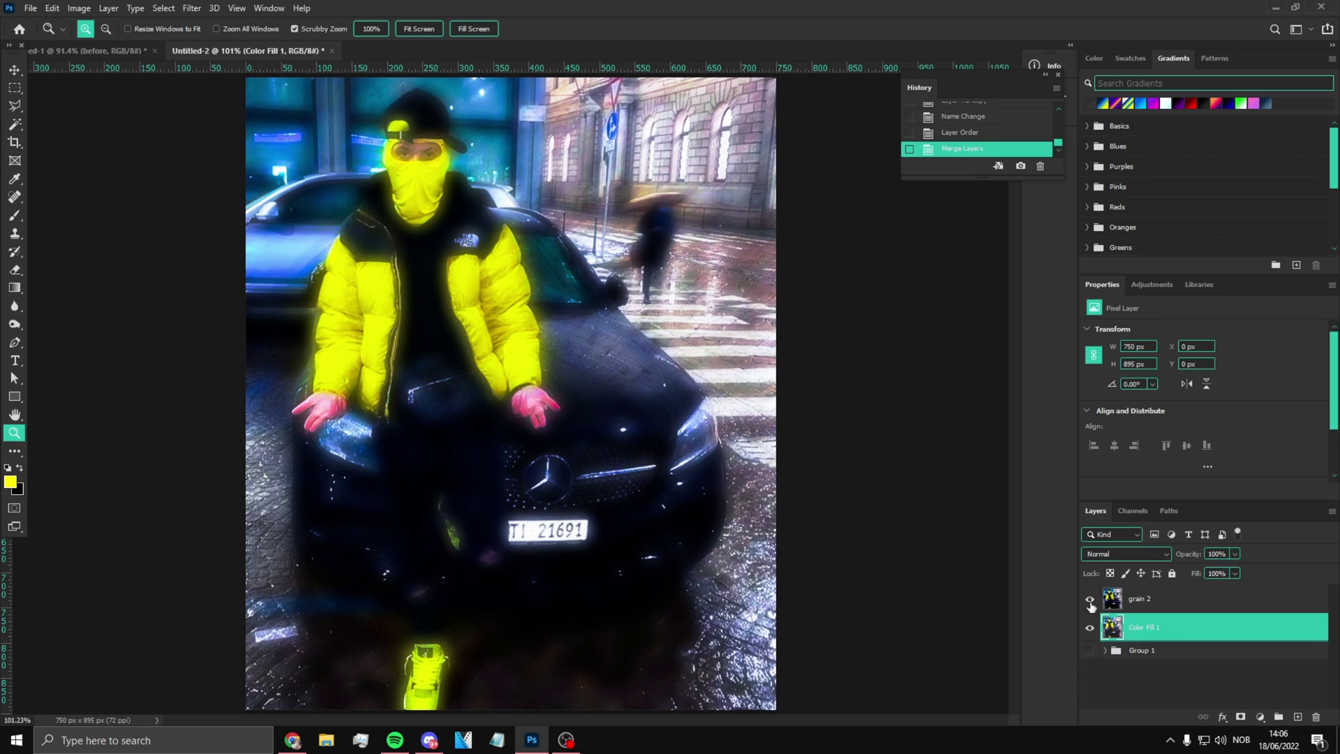
left_click(1090, 628)
left_click(1090, 628)
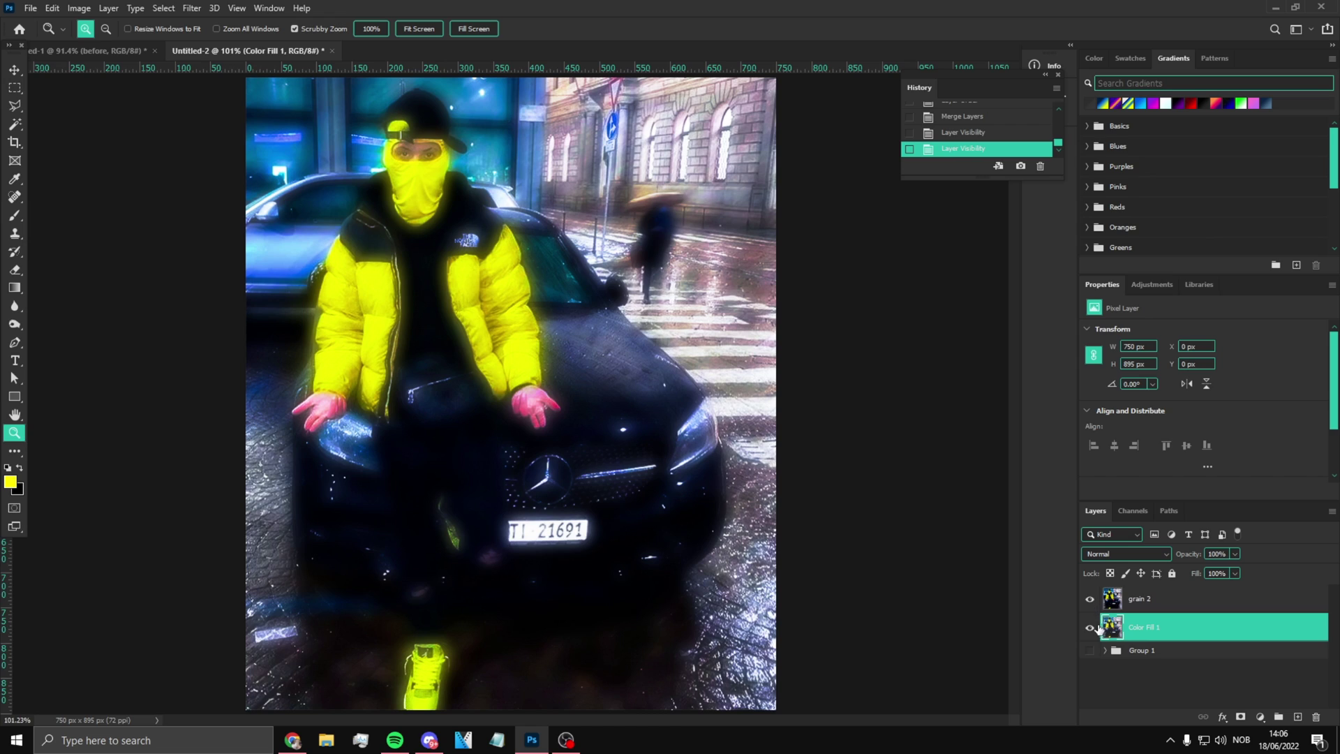
Duplicate the grain 2 layer and name the copy "grain 3"
left_click(1159, 606)
key("ctrl+j")
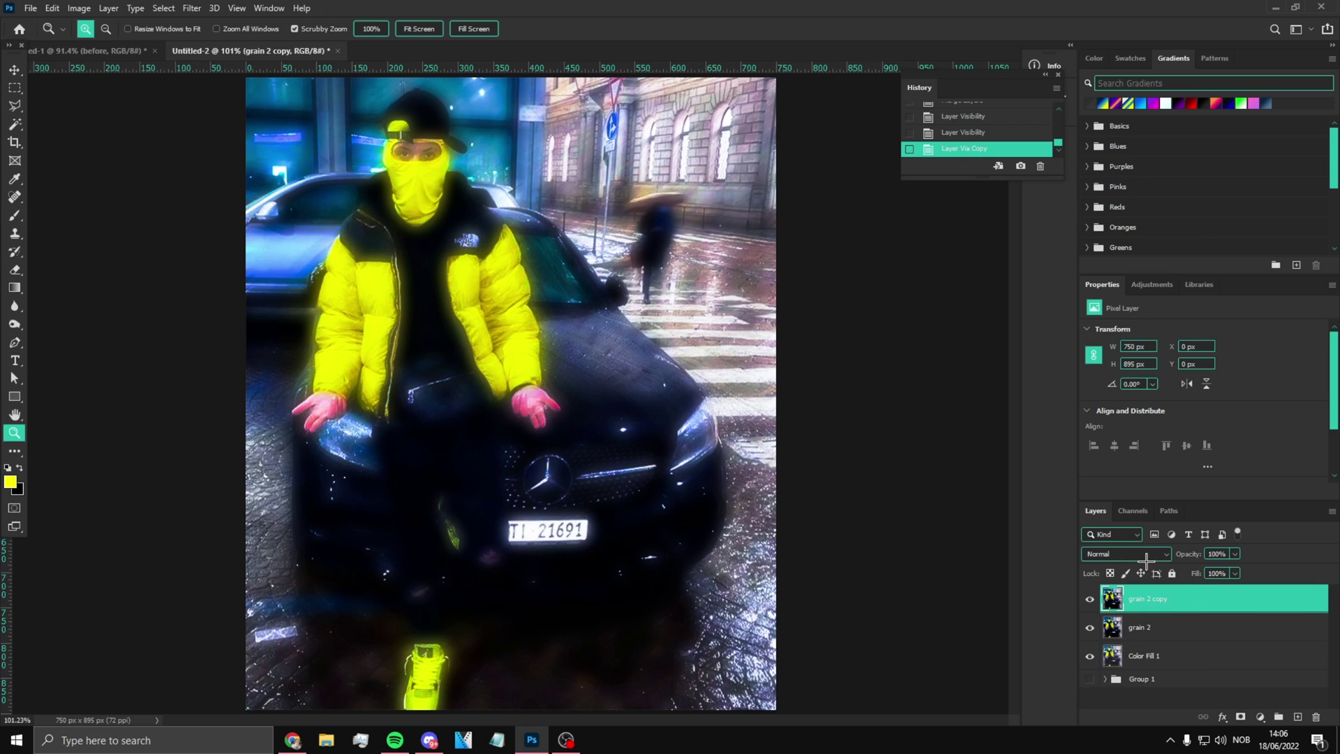
double_click(1154, 599)
type("grain 3")
key("Return")
Apply the Film Grain effect to the grain 2 layer with Grain 2, Highlight Area 0 and Intensity 0
left_click(1141, 631)
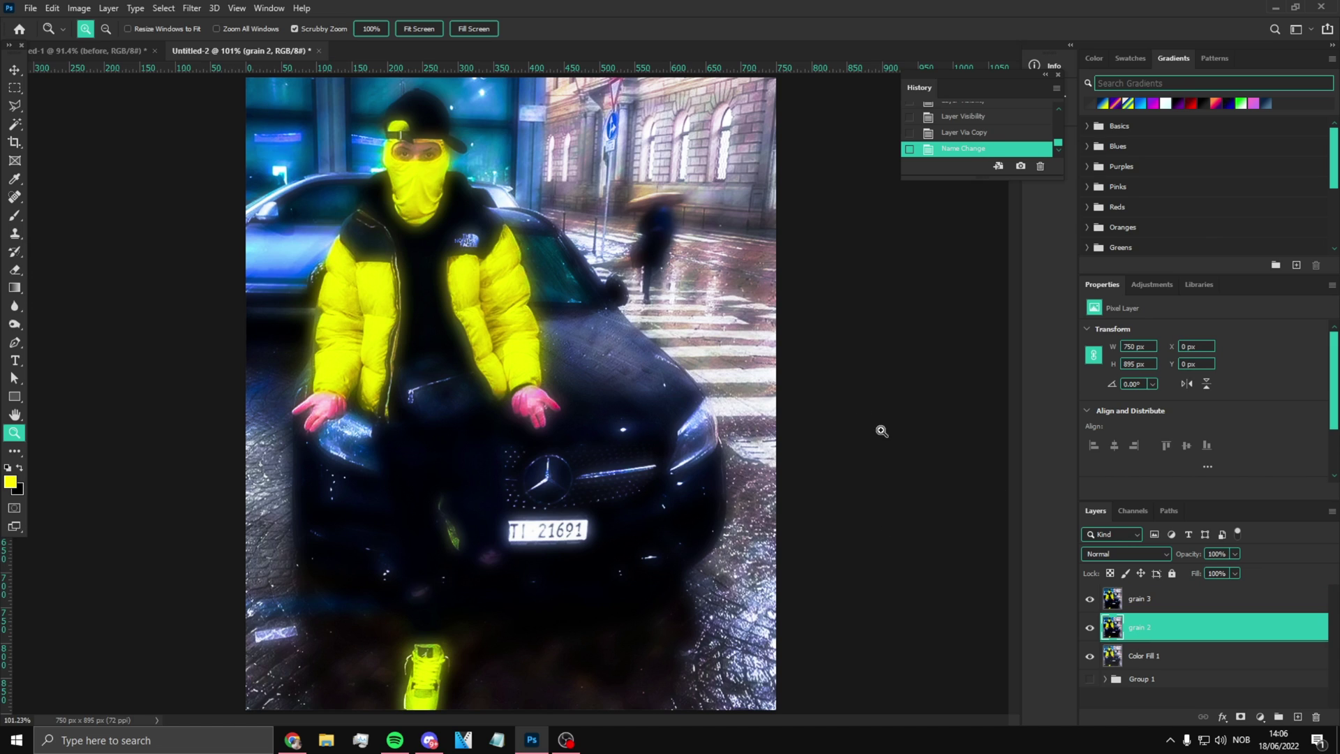
left_click(192, 8)
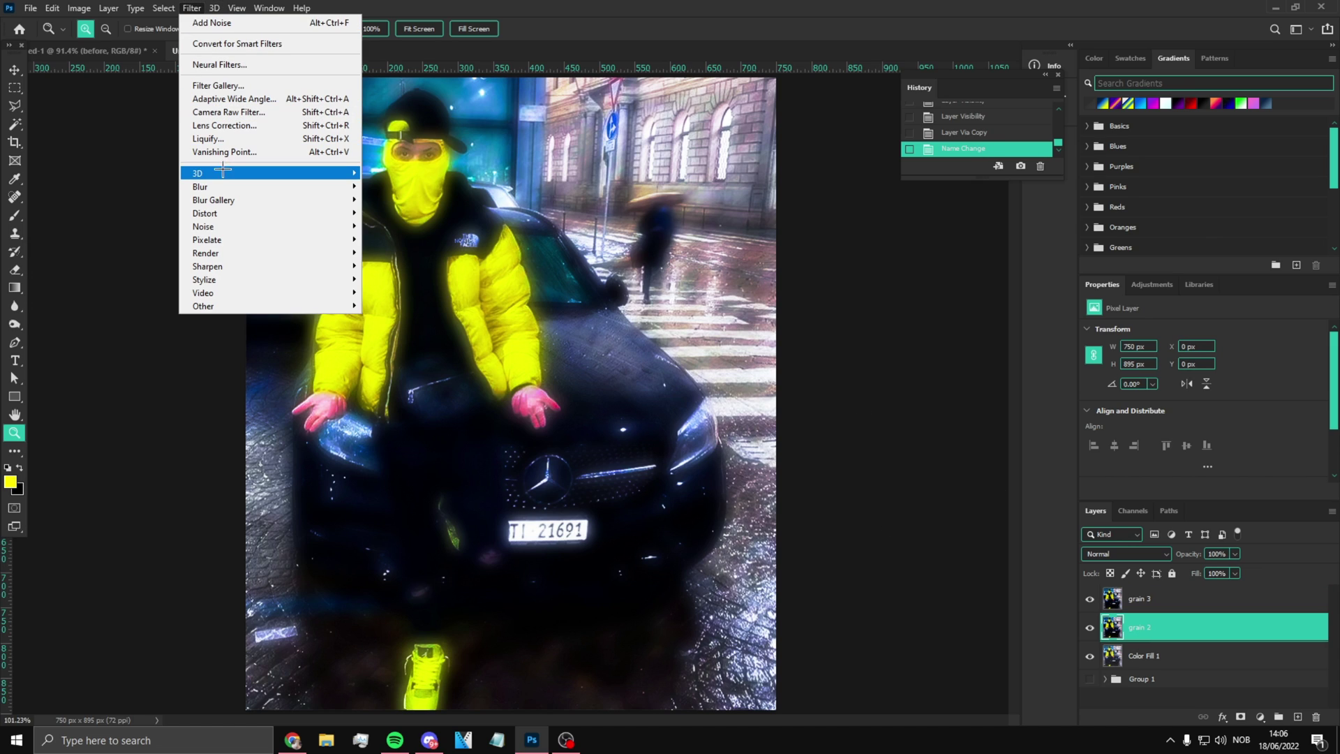
left_click(249, 86)
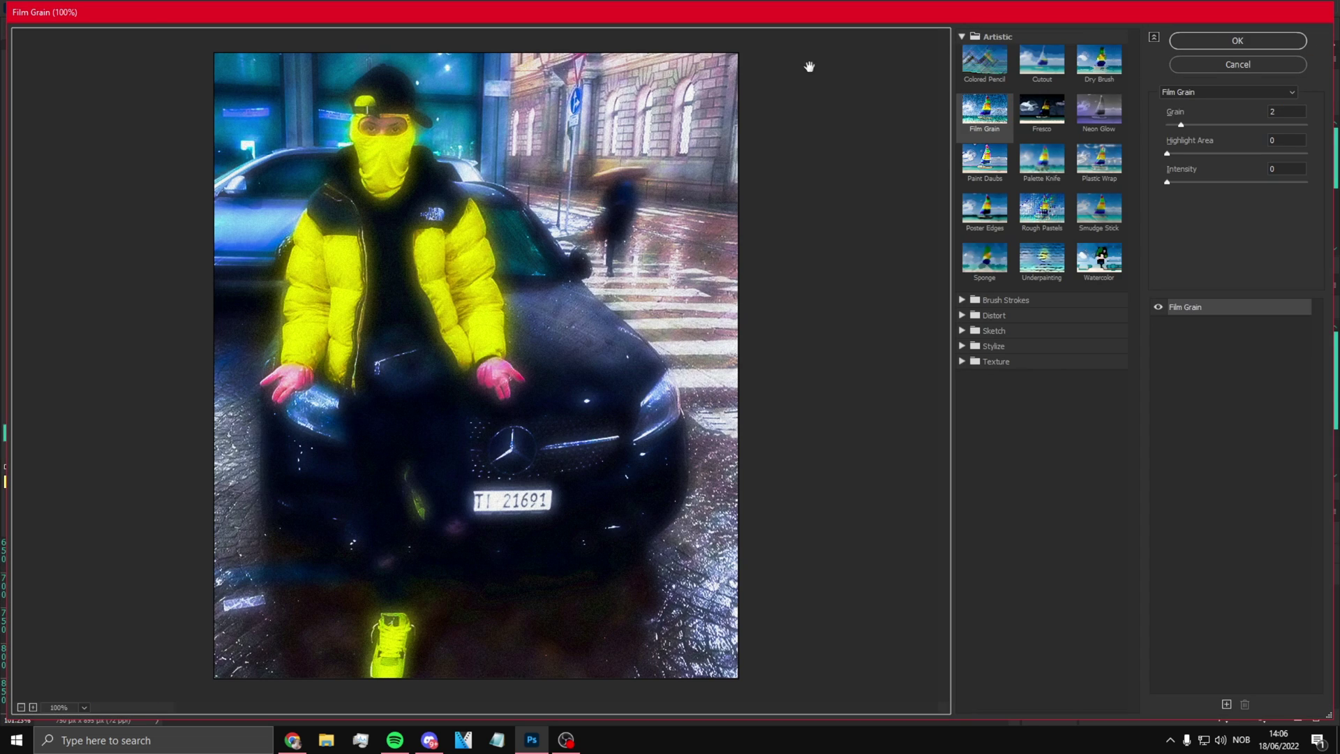
left_click(1198, 44)
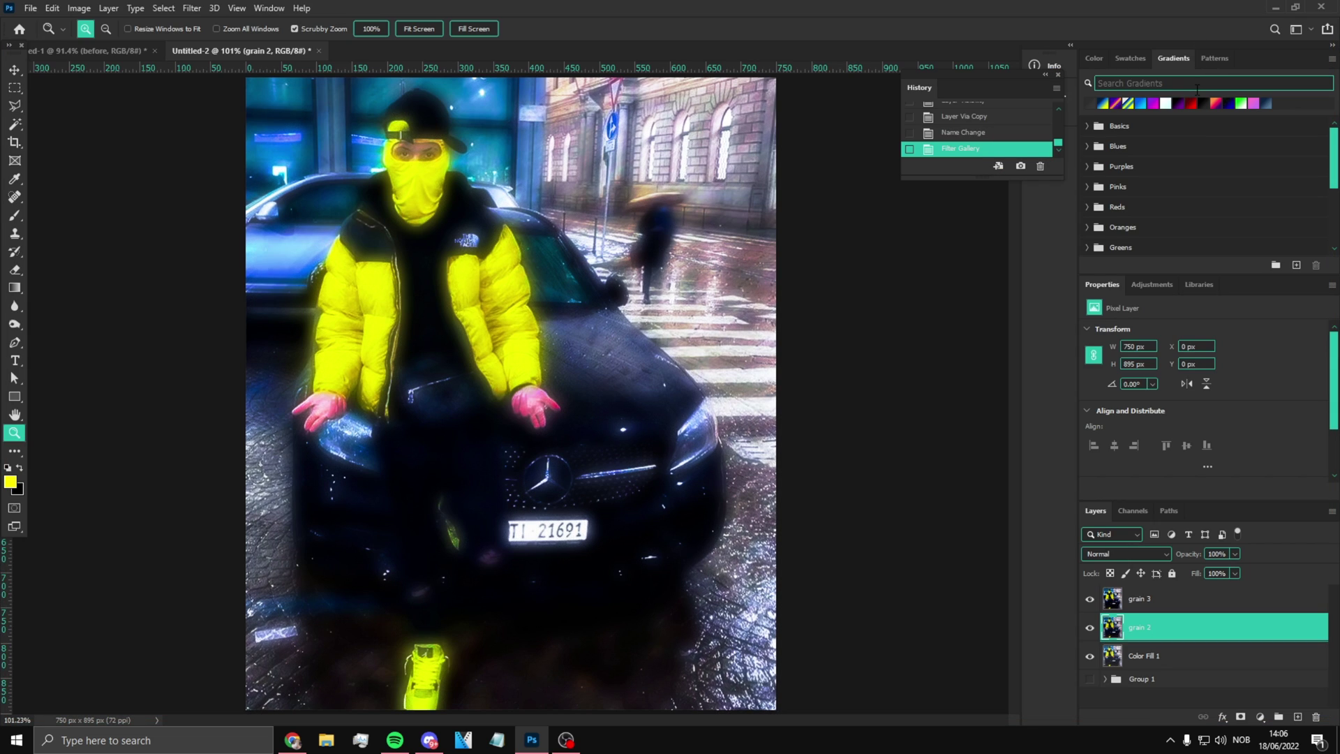
left_click(1090, 613)
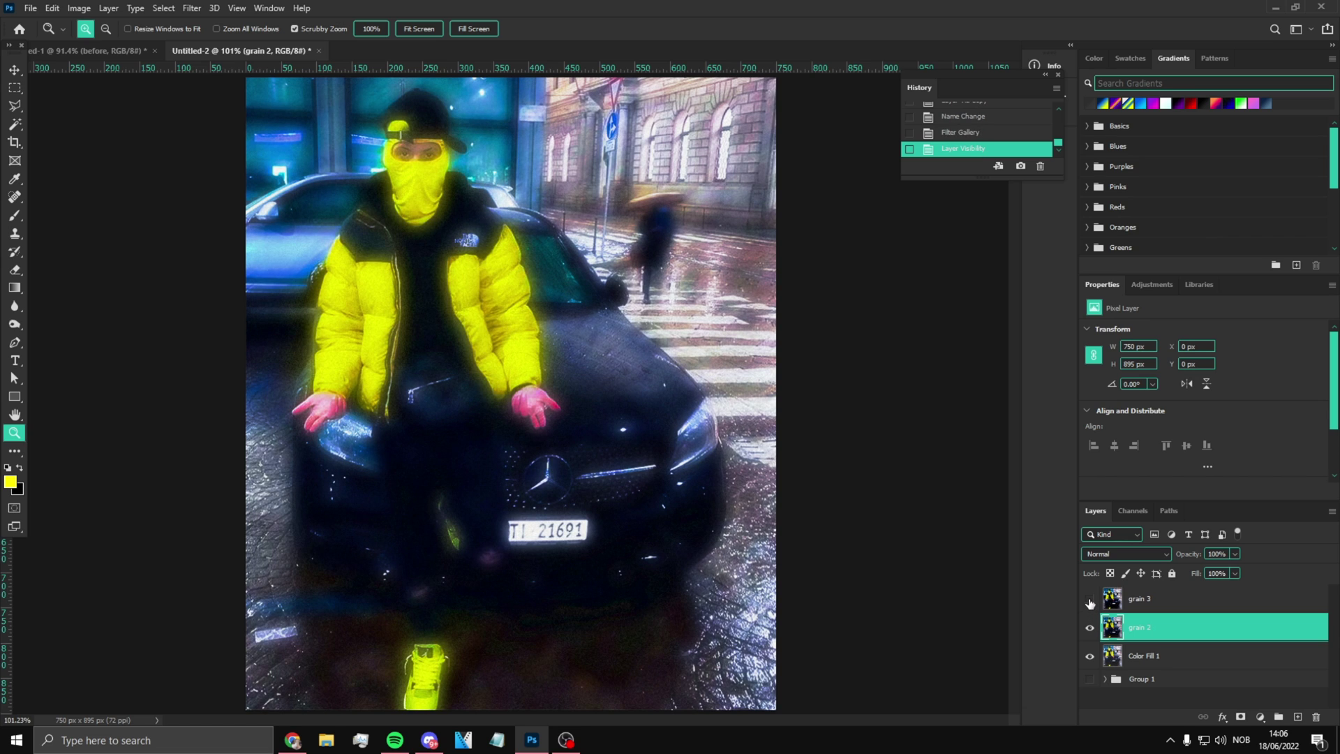
left_click(1091, 601)
left_click(1091, 606)
left_click(1090, 609)
Add 8.69% uniform monochromatic noise directly to the grain 3 layer
left_click(1151, 655)
left_click(1142, 600)
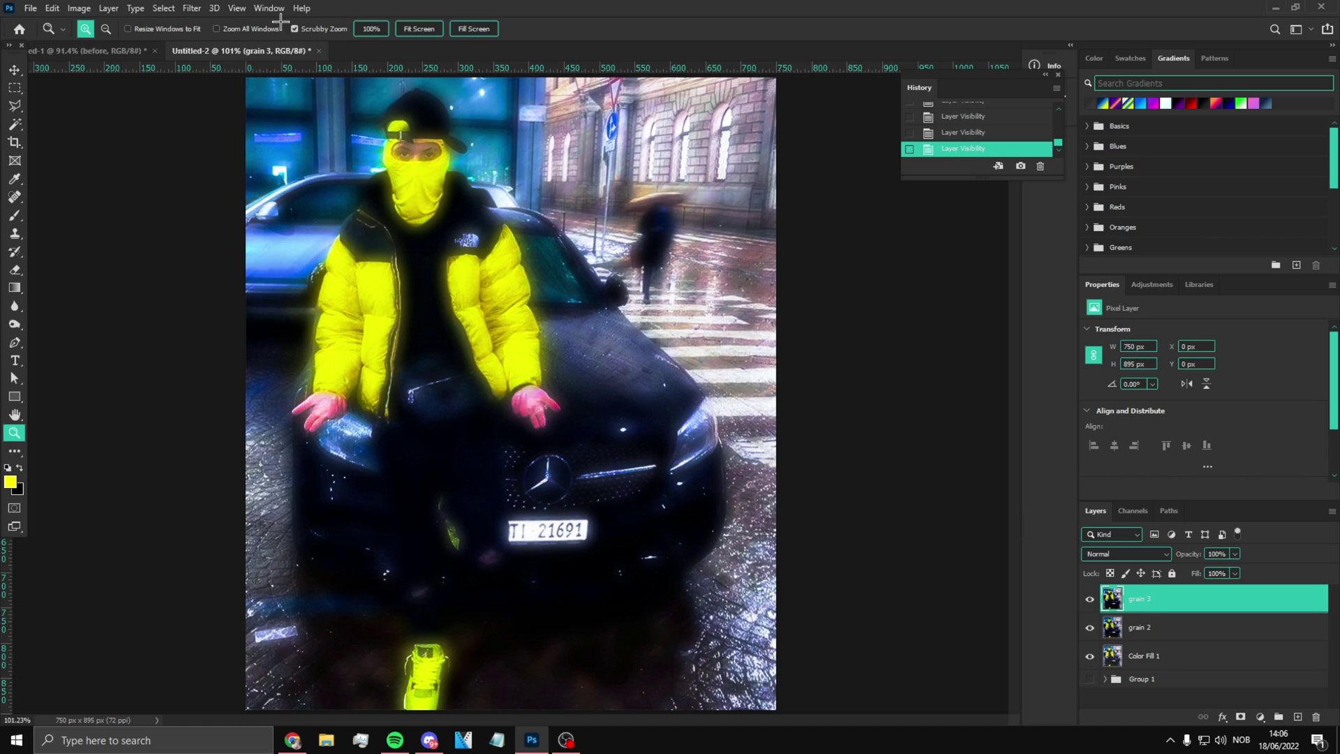
left_click(192, 7)
mouse_move(247, 193)
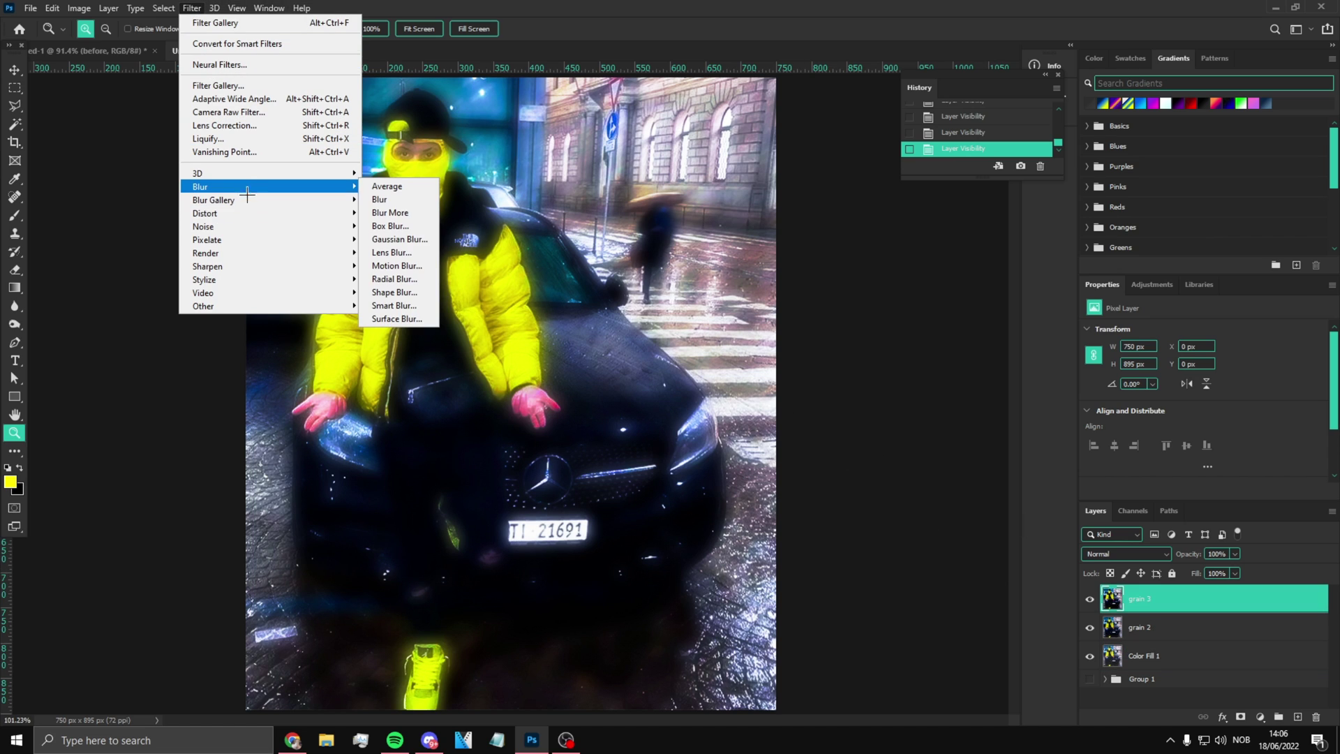
mouse_move(209, 226)
left_click(412, 226)
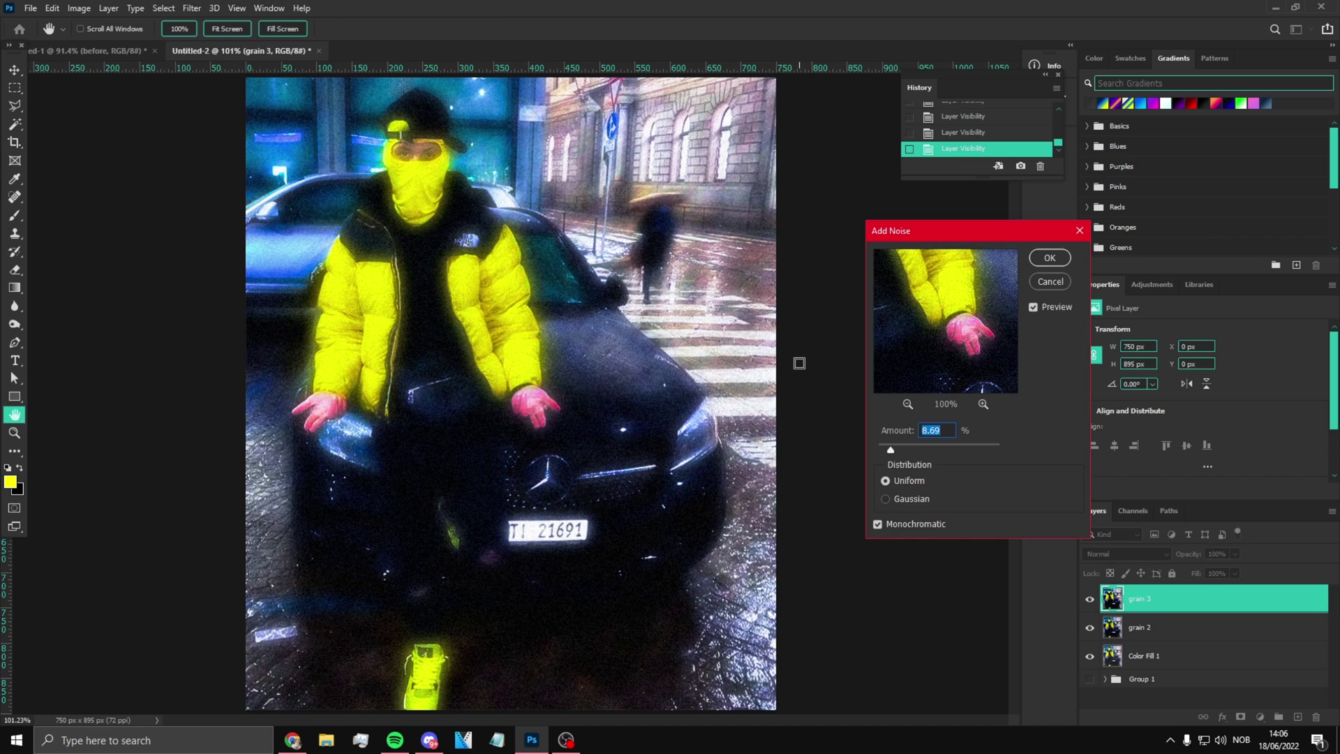
left_click(1049, 256)
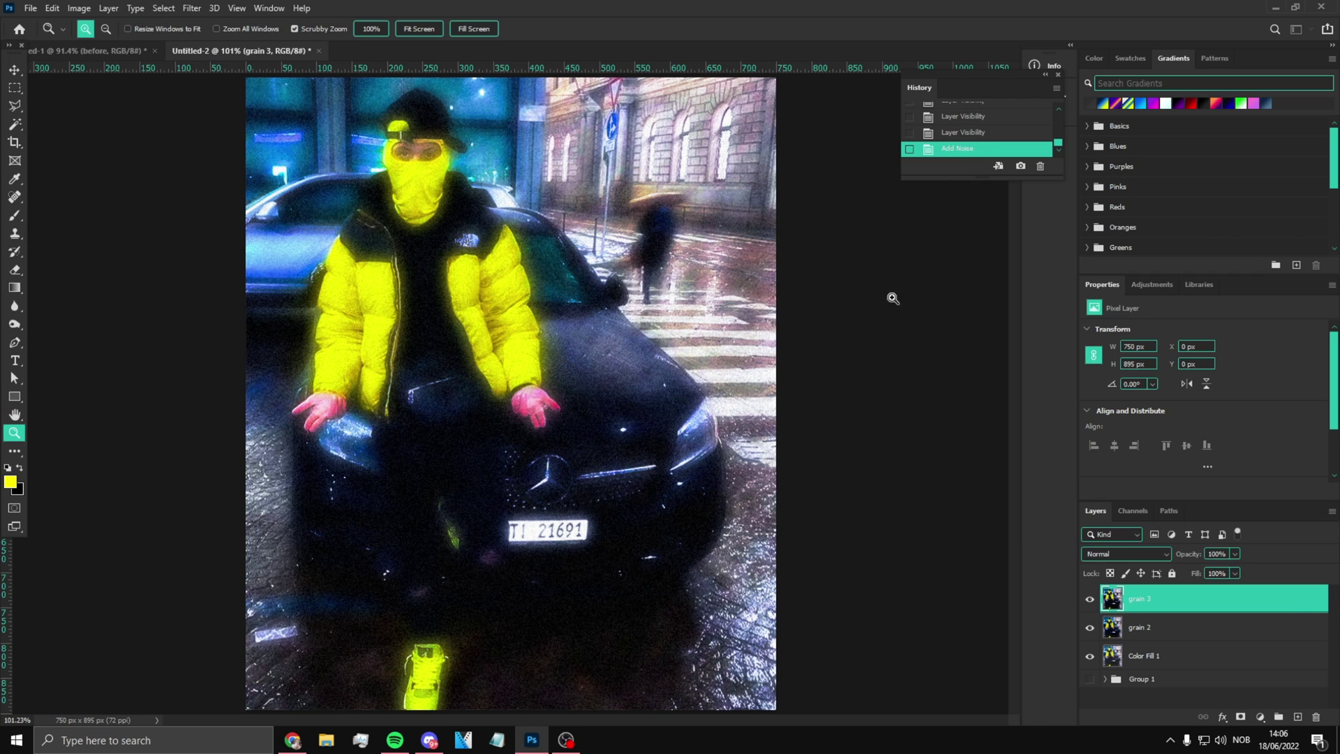
Examine the noise up close and compare the grain looks of the grain 3, grain 2 and Color Fill 1 layers
scroll(369, 351, "up", 5)
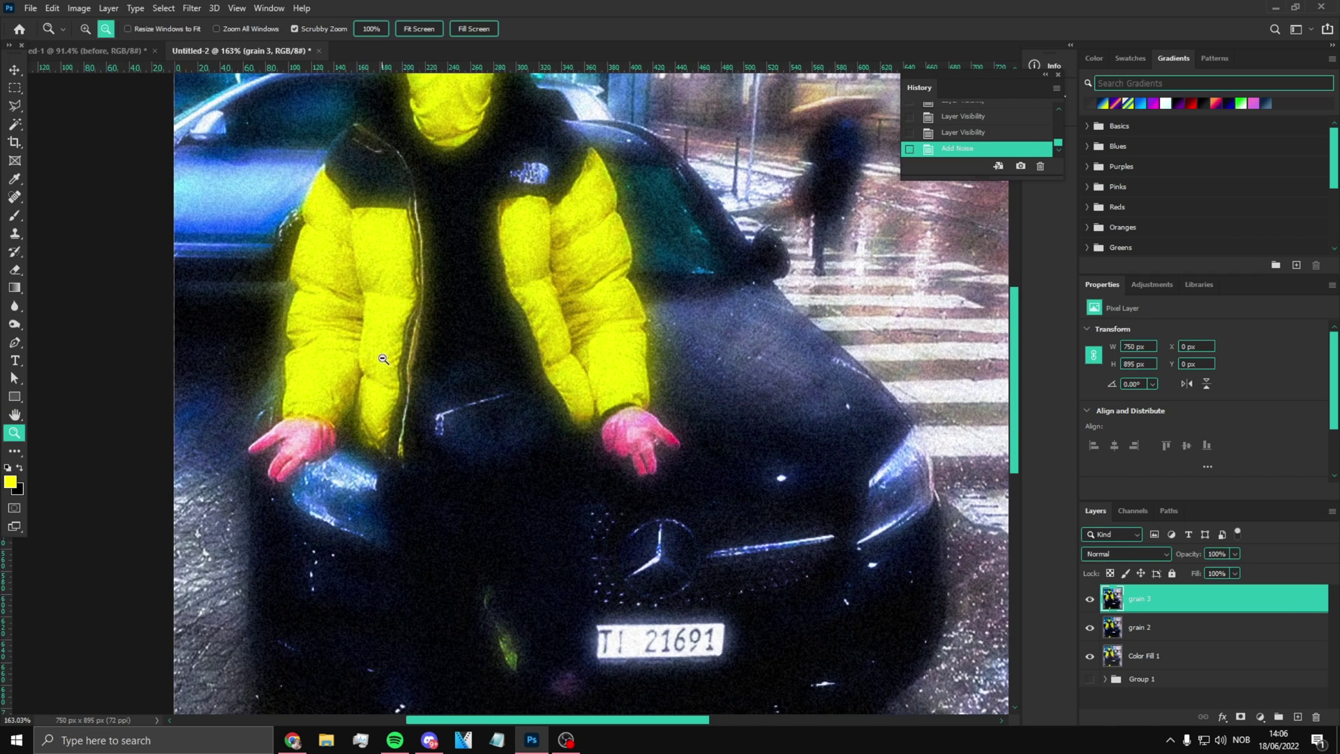
scroll(397, 361, "down", 4)
scroll(448, 335, "up", 4)
scroll(481, 327, "down", 2)
scroll(532, 340, "down", 2)
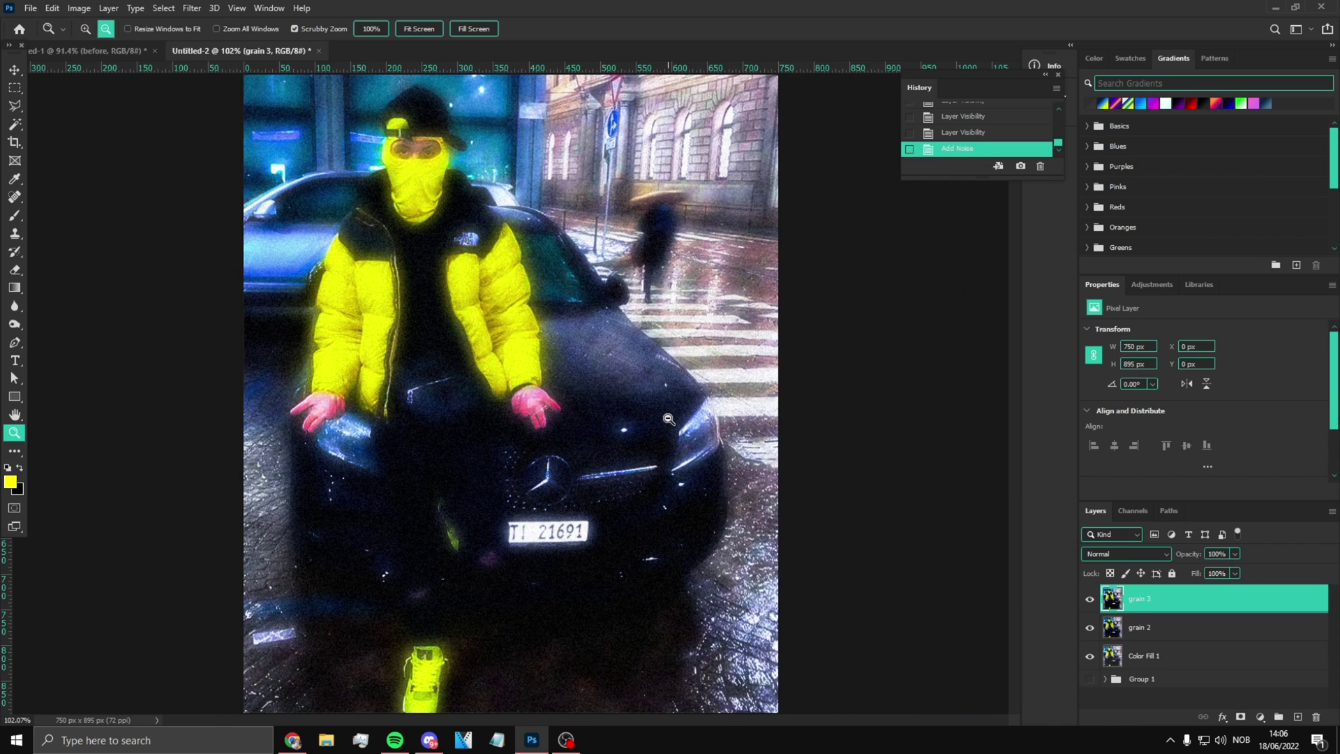
left_click(1090, 600)
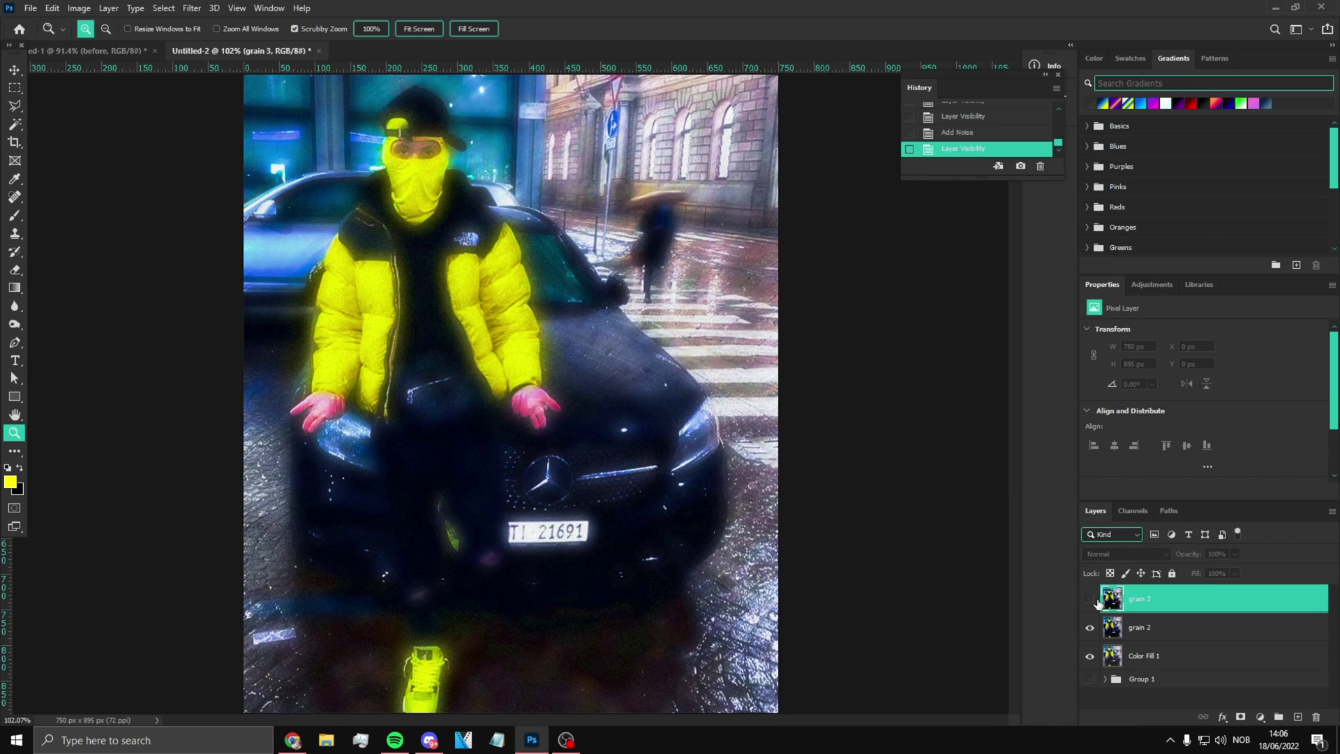
left_click(1095, 629)
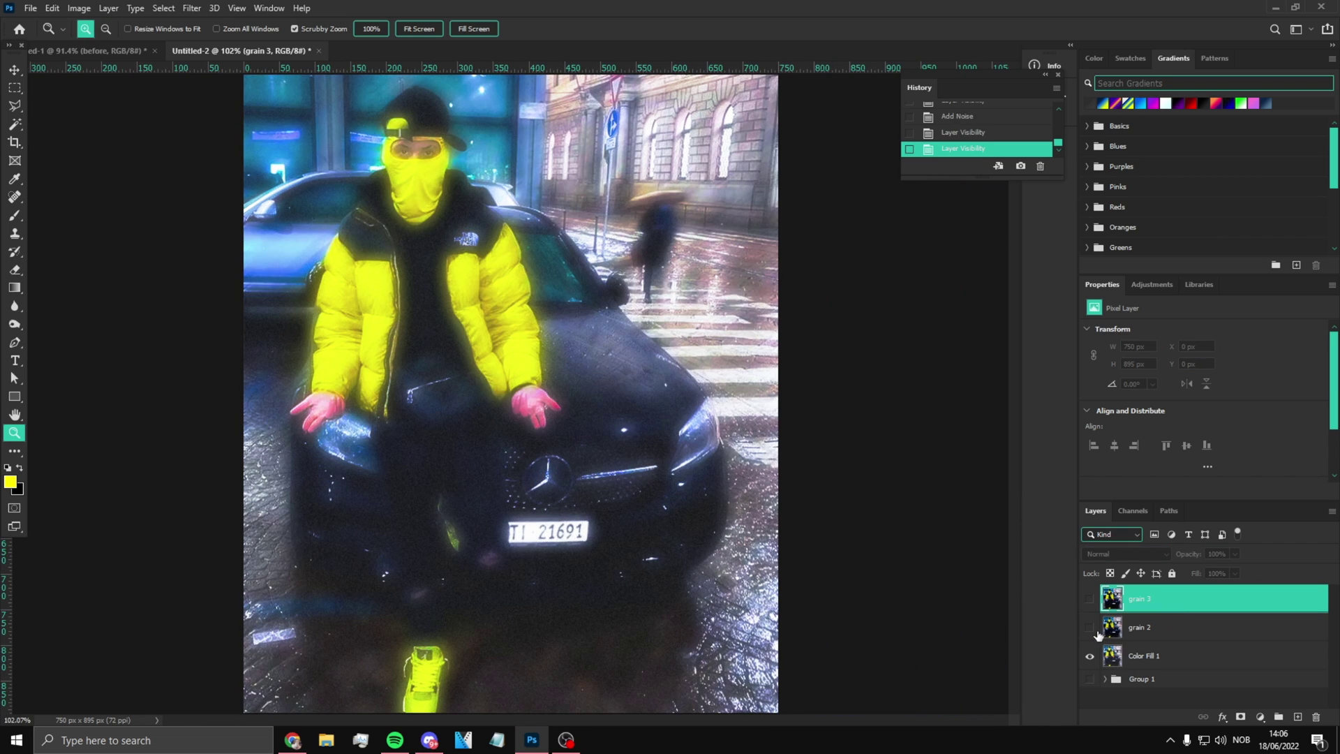
left_click(1093, 629)
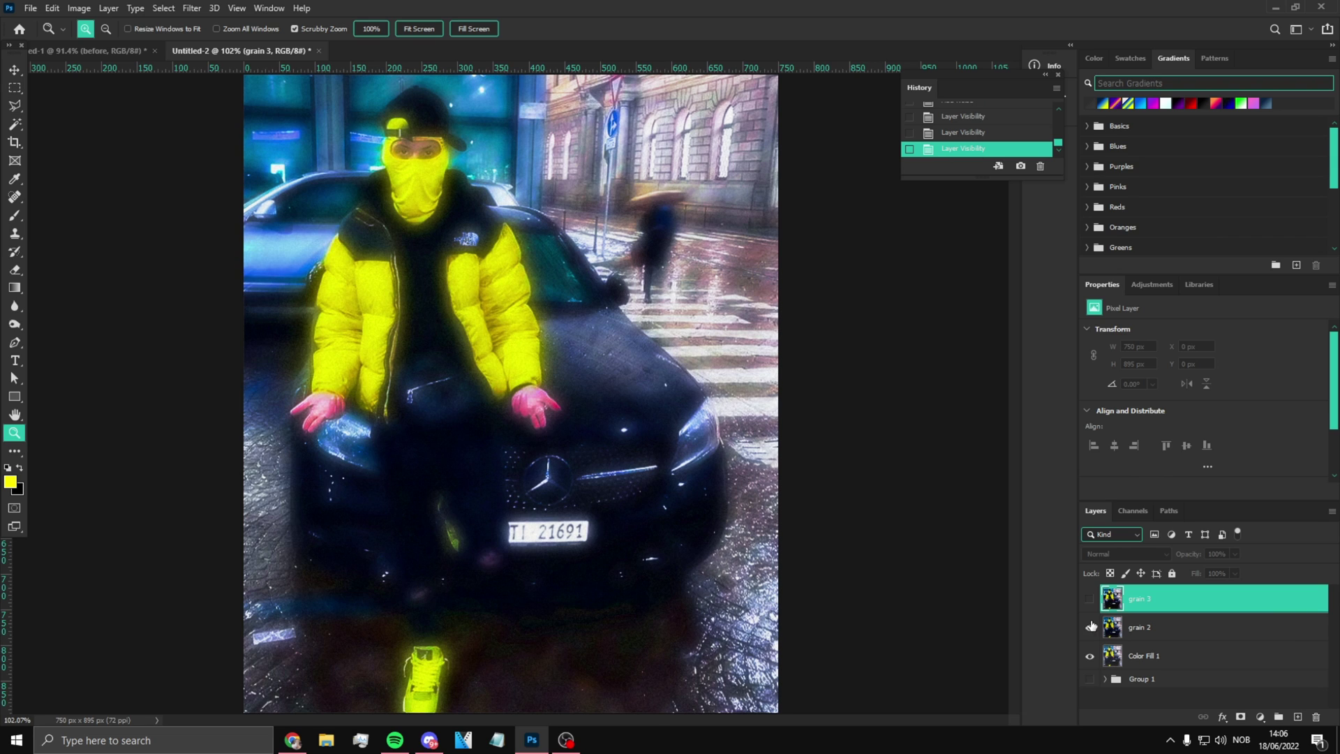
left_click(1089, 629)
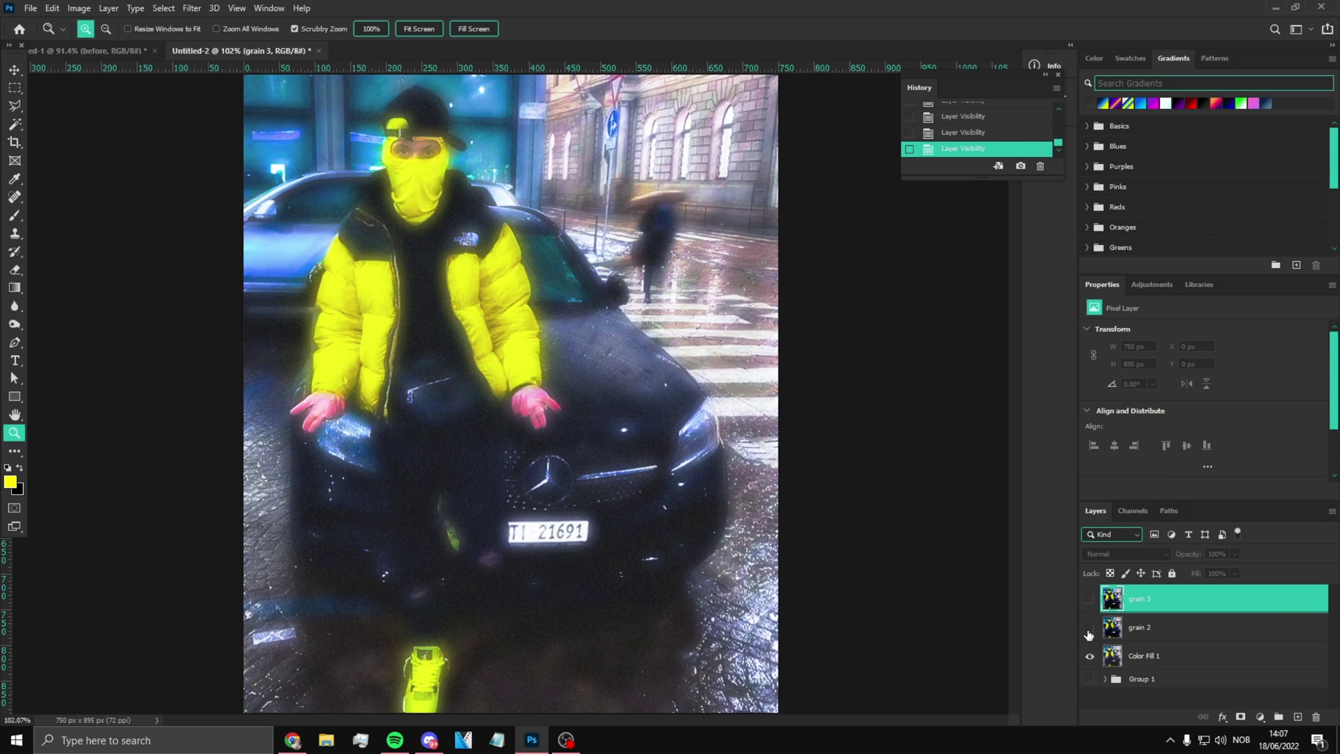
left_click(1090, 628)
left_click(1089, 630)
left_click(1089, 630)
left_click(1087, 609)
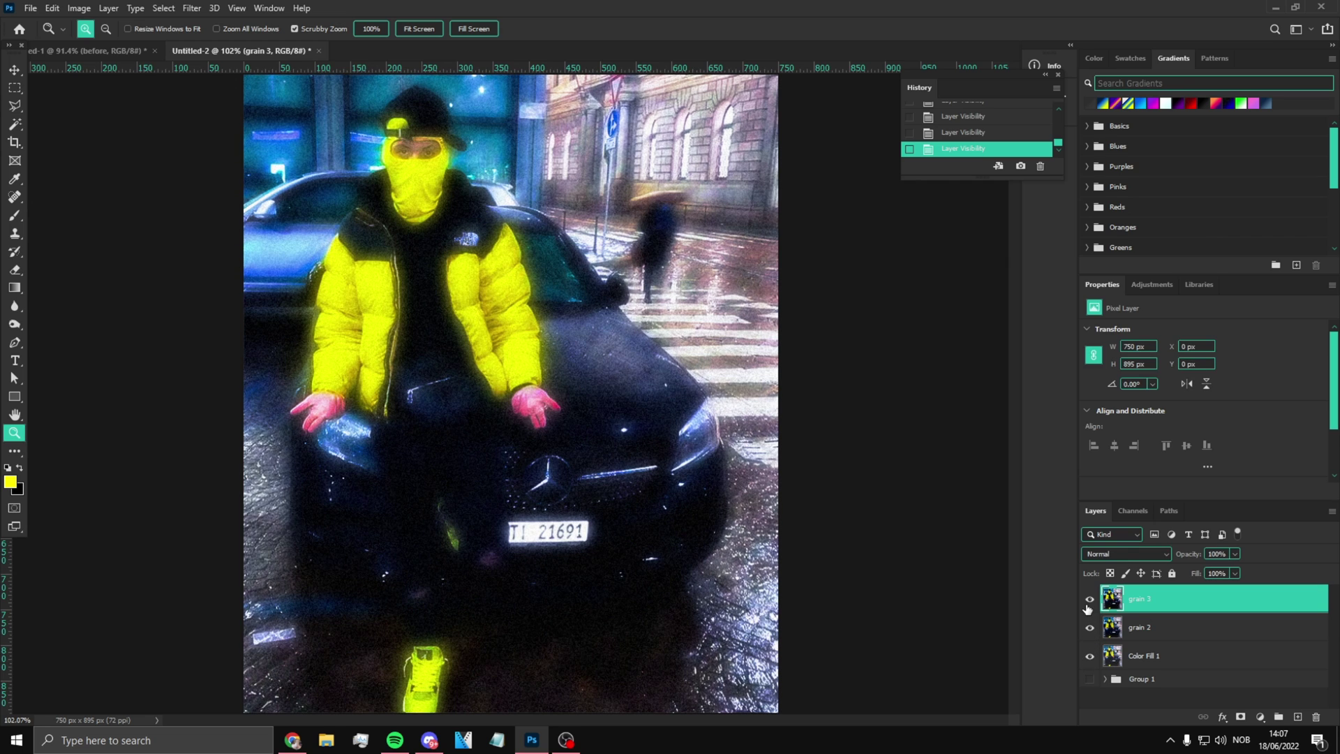
left_click(1087, 609)
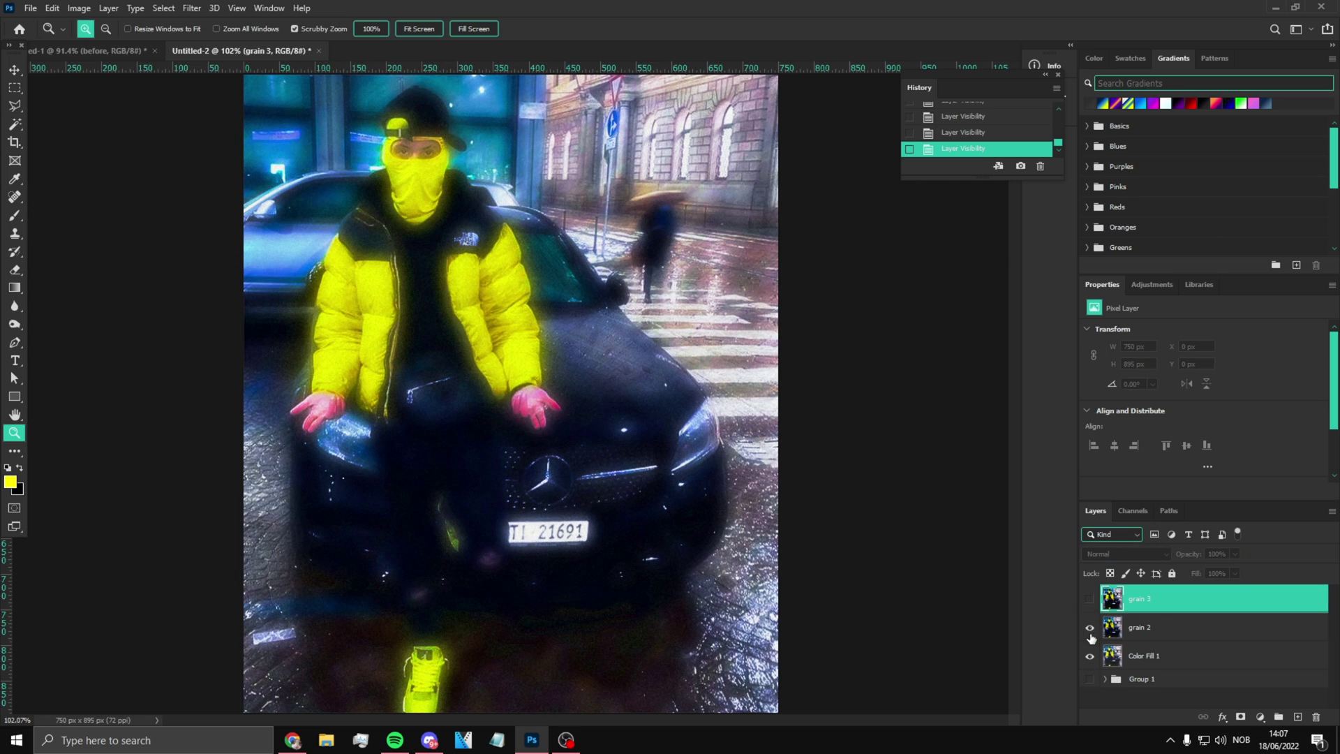
left_click(1089, 630)
left_click(1090, 630)
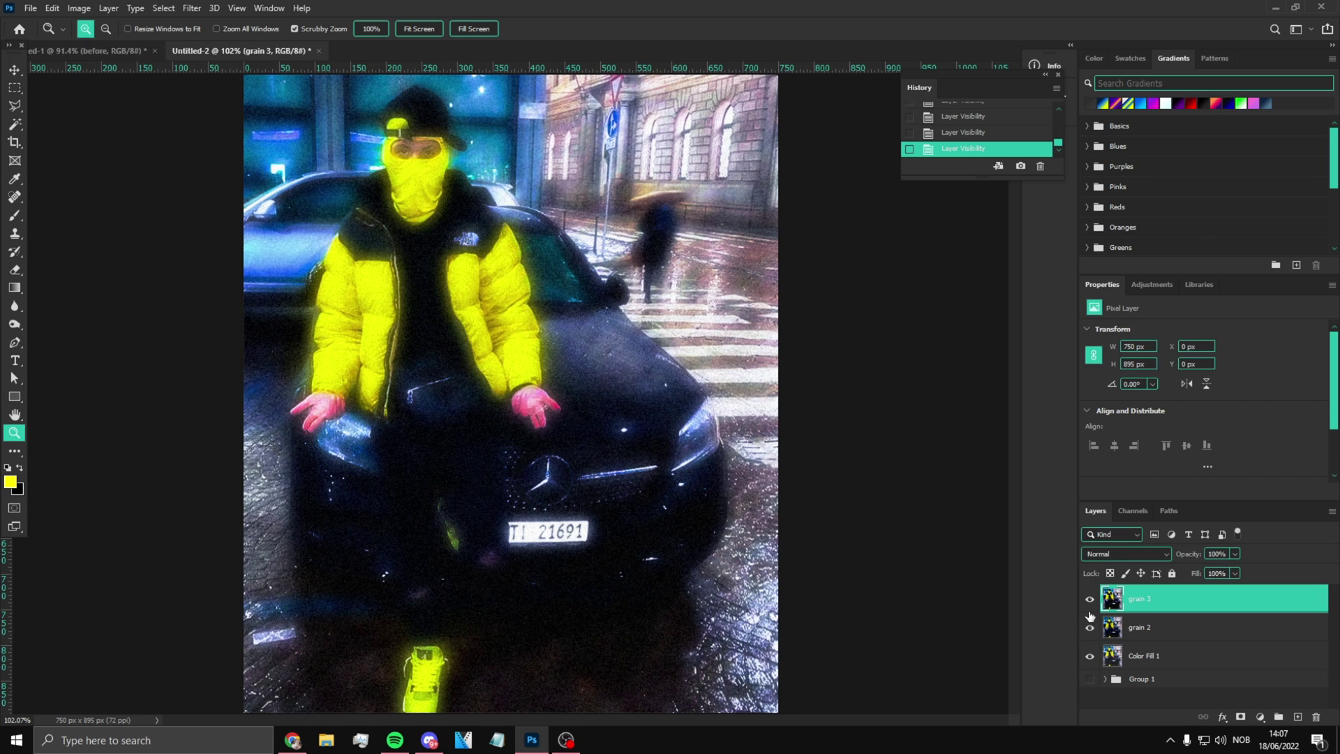
Hide the grain 2 and grain 3 layers and inspect the Color Fill 1 grain version at several magnifications
left_click(1090, 628)
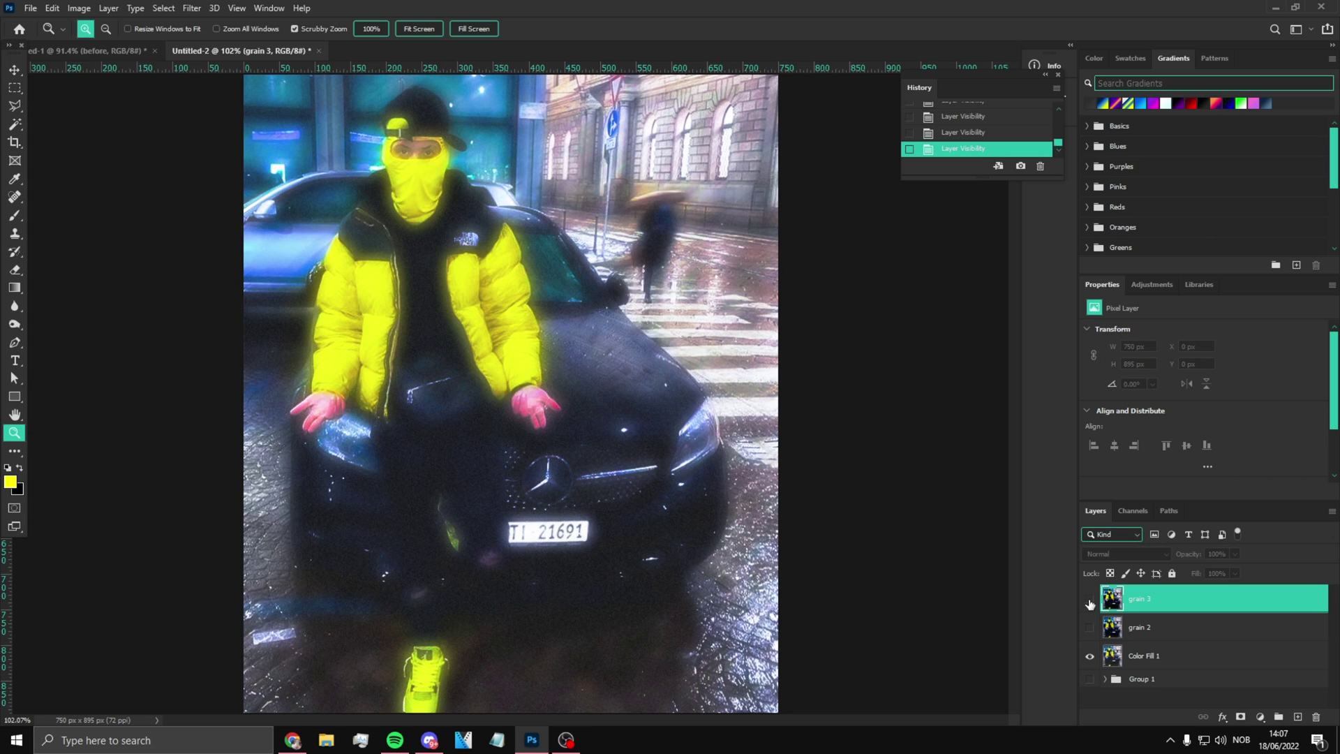
scroll(589, 494, "down", 3)
scroll(485, 499, "up", 3)
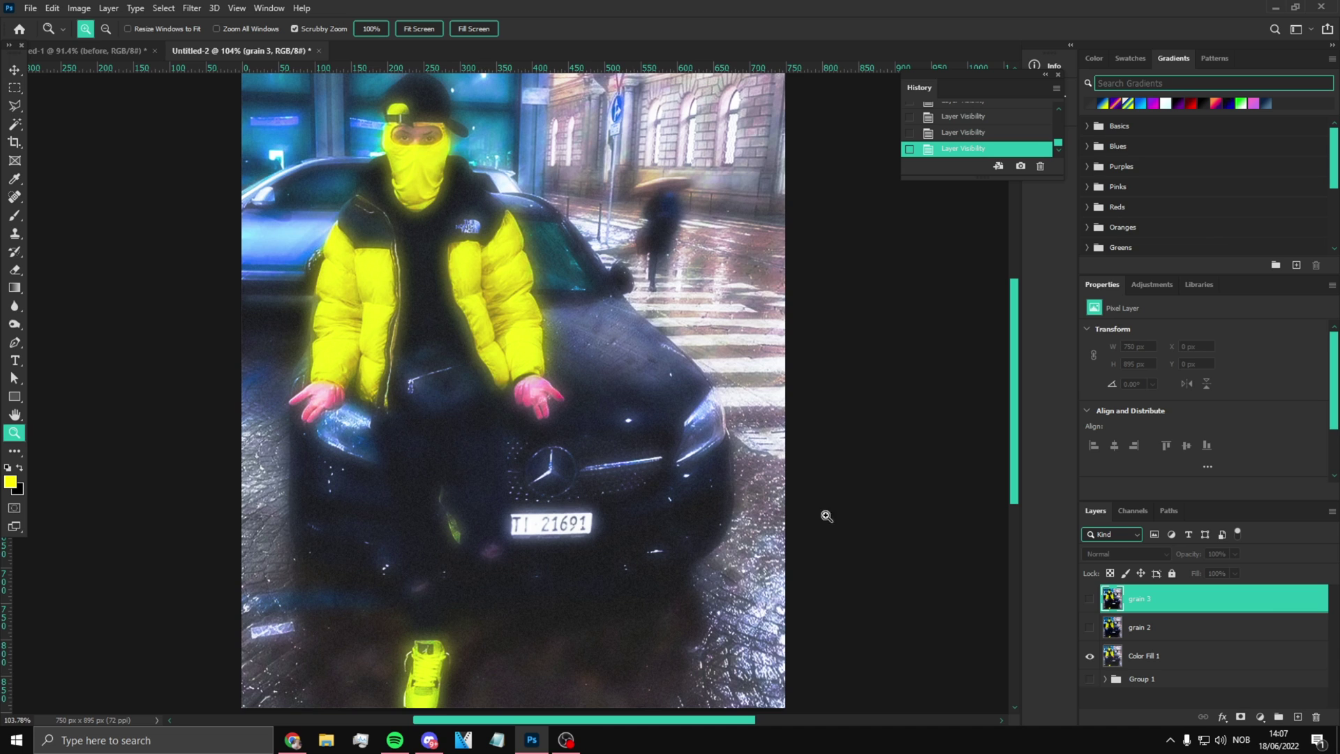
scroll(440, 416, "down", 2)
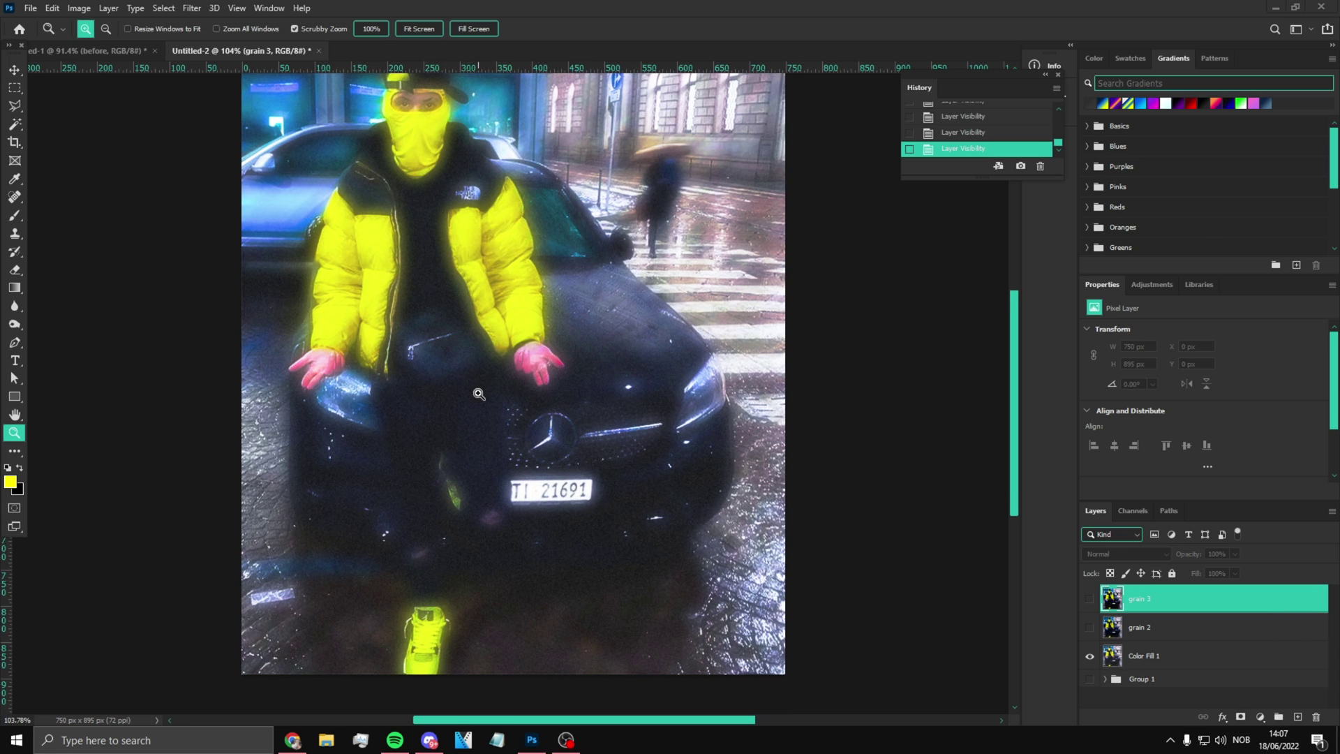
key("super")
key("super")
scroll(524, 390, "down", 5)
scroll(434, 220, "up", 2)
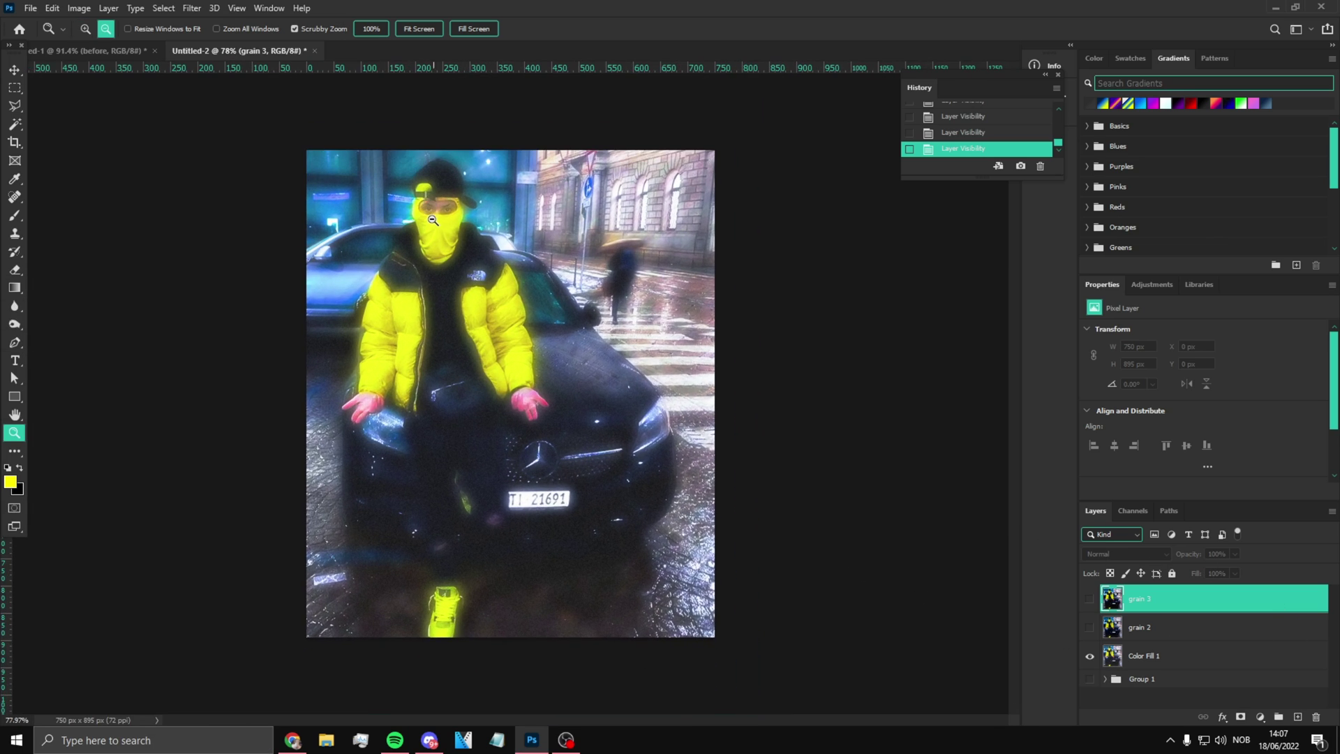
scroll(416, 196, "up", 3)
scroll(584, 289, "down", 2)
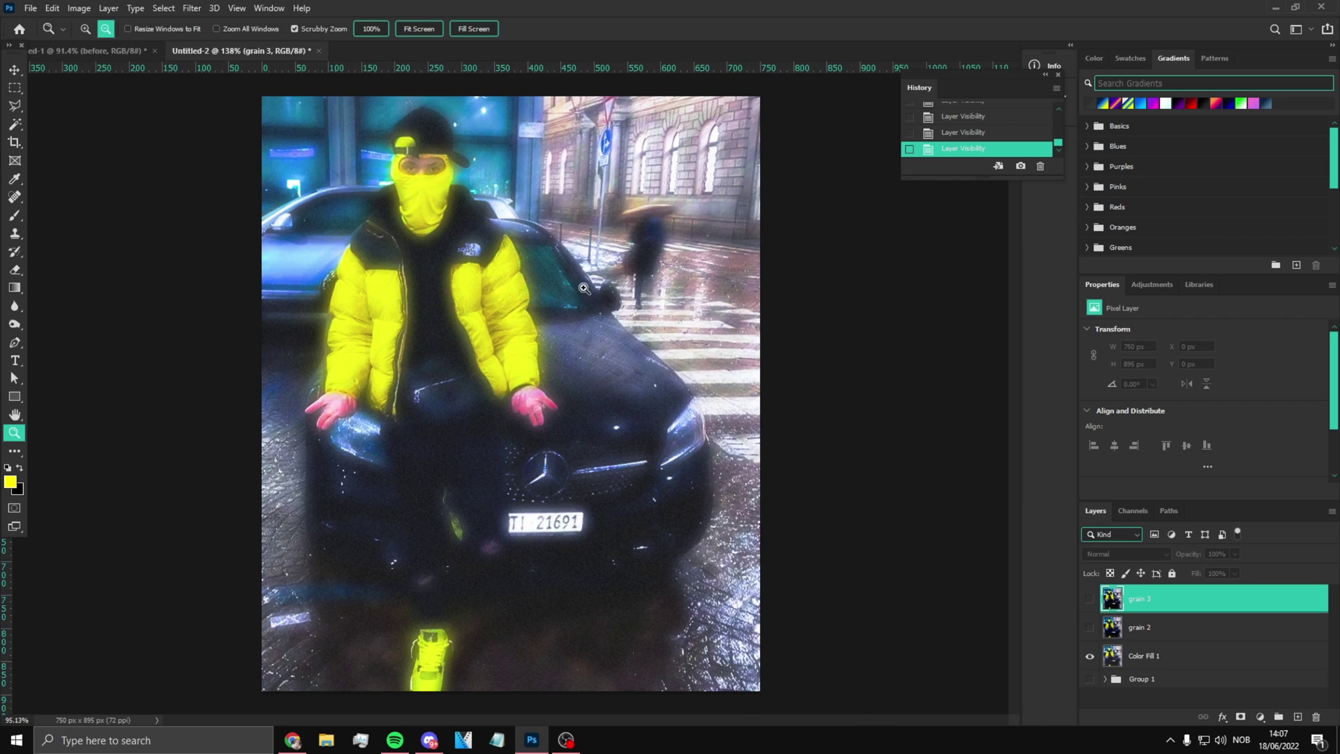
key("ctrl+shift+alt+n")
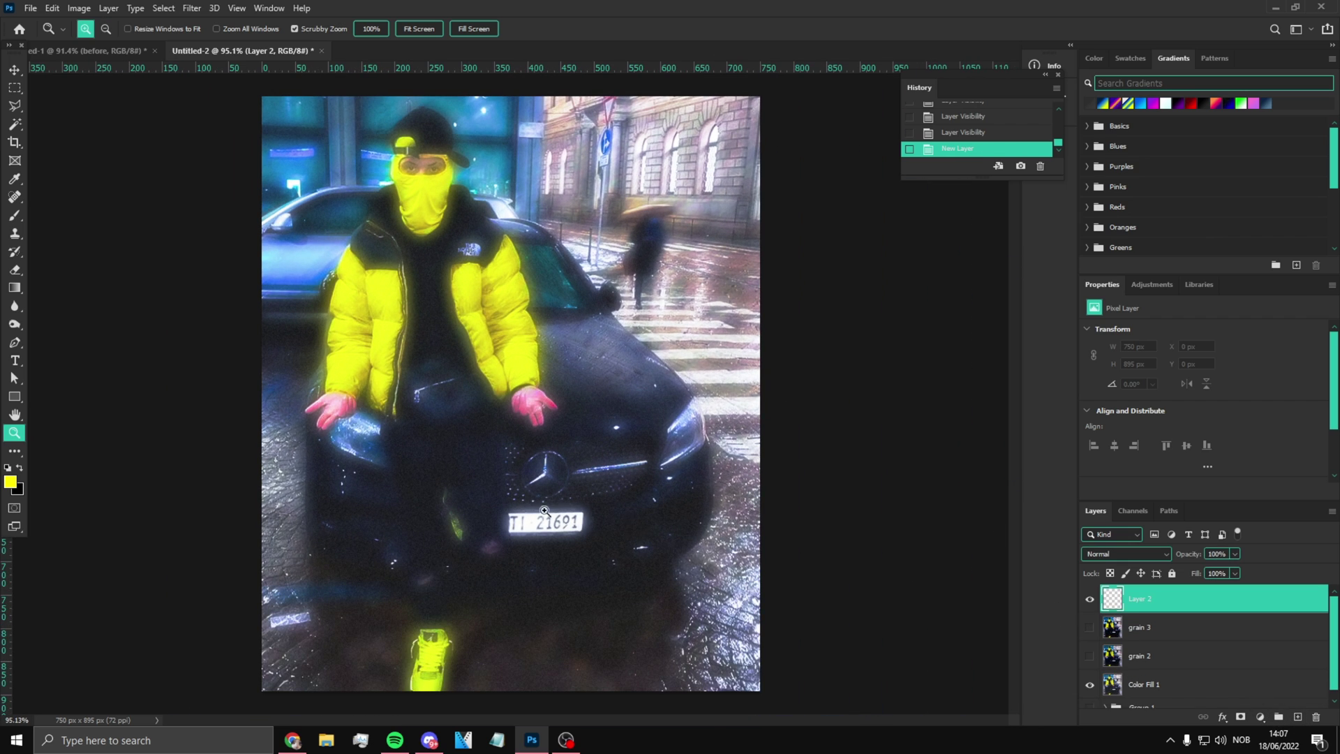
left_click_drag(544, 511, 608, 513)
key("ctrl+z")
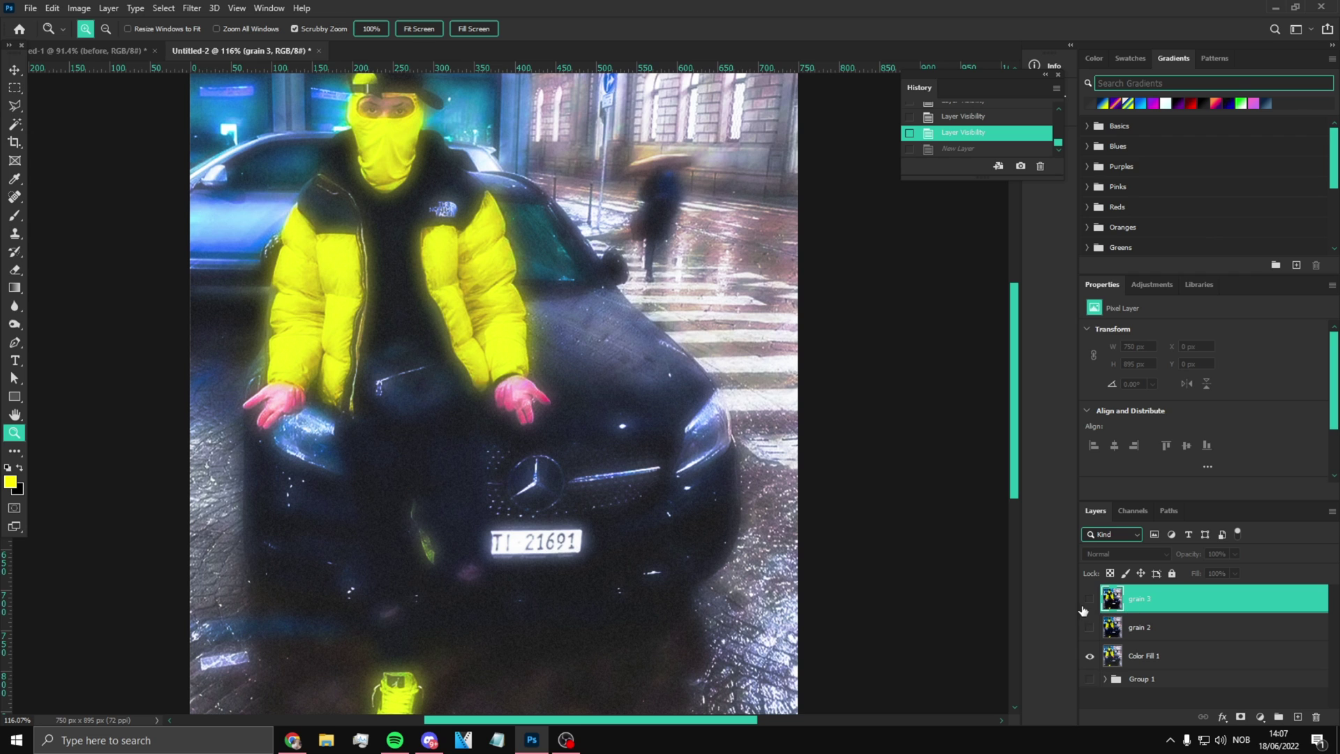
Show only the grain 2 layer, make it the active layer and inspect its grain at different magnifications
left_click(1090, 627)
left_click(1144, 627)
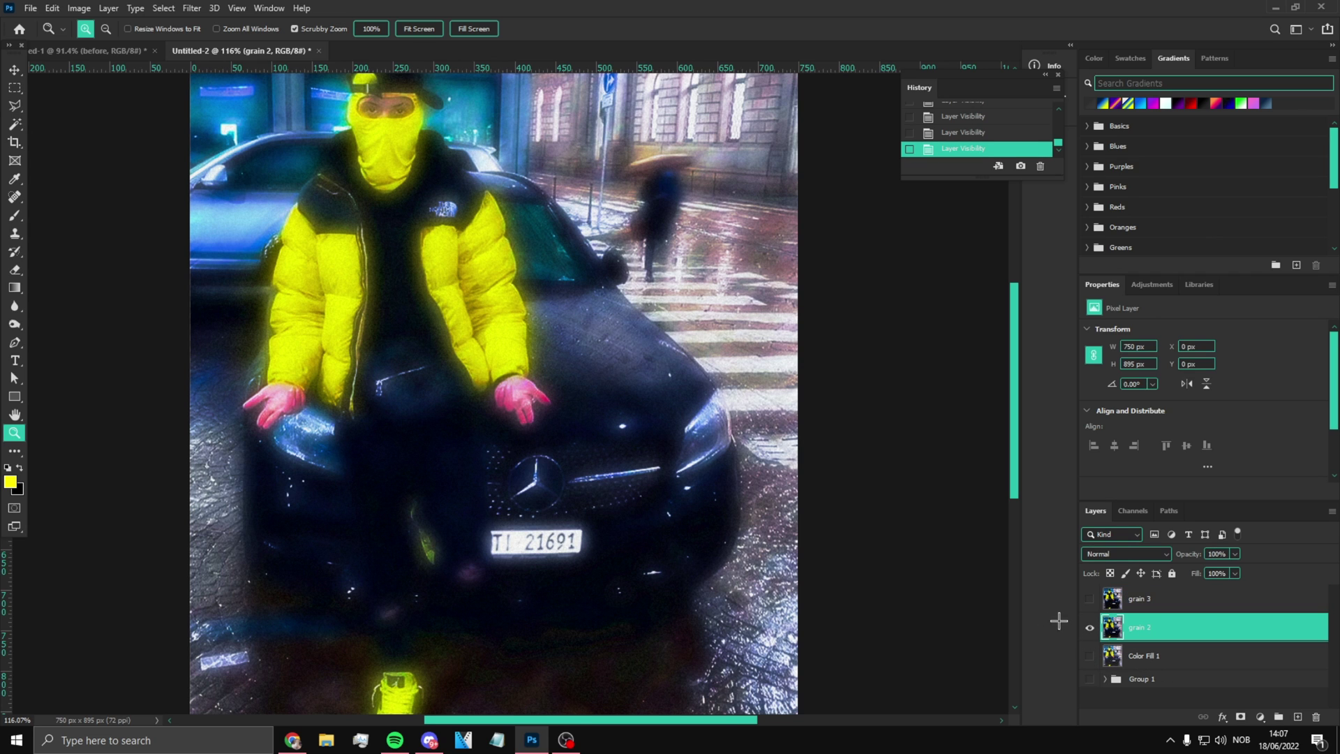
left_click(383, 467, "alt")
scroll(383, 467, "up", 3)
scroll(604, 513, "down", 4)
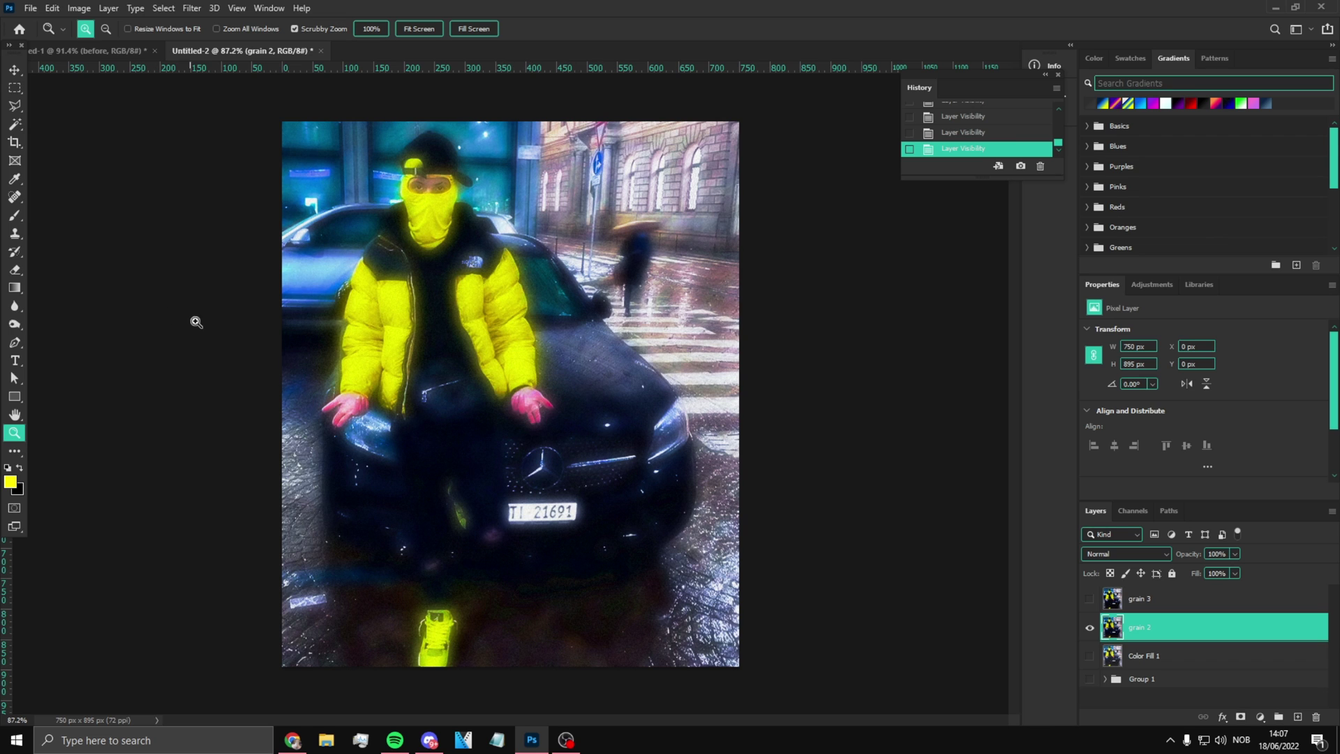
scroll(541, 472, "up", 1)
scroll(524, 450, "up", 5)
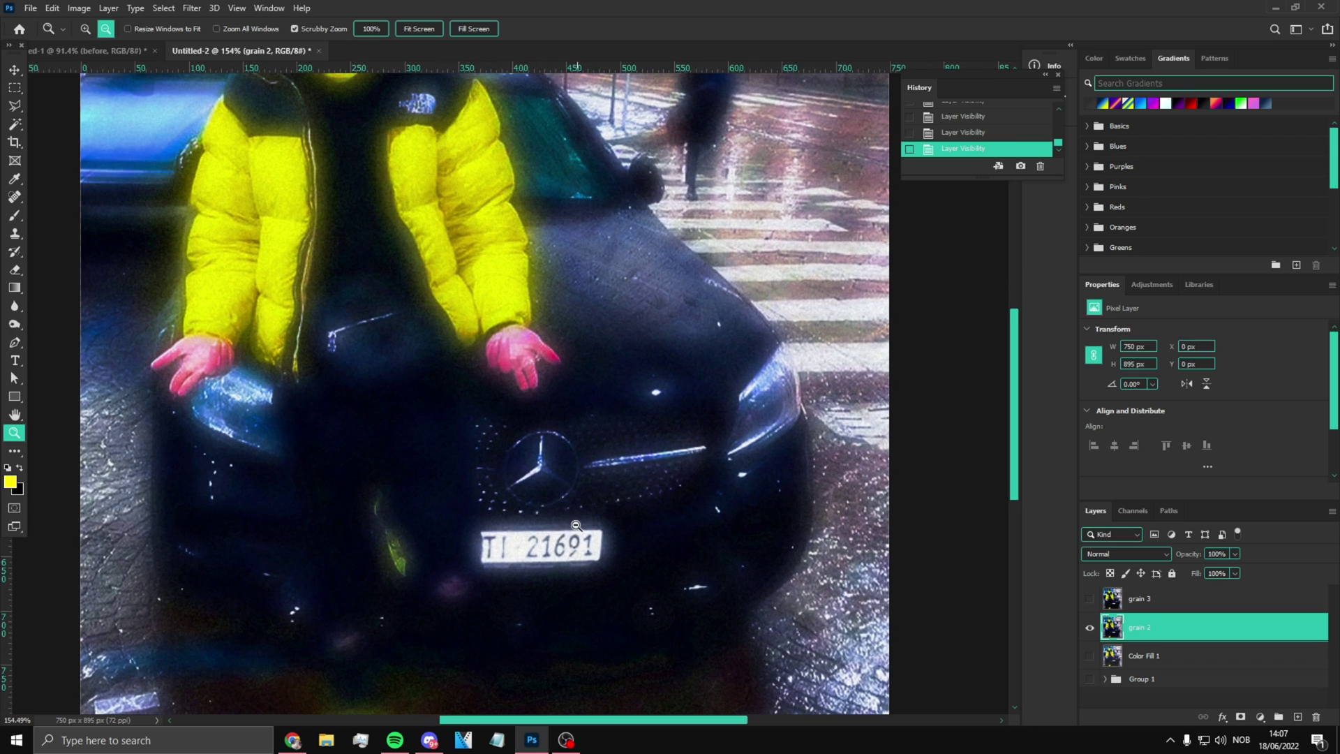
Sharpen the Mercedes emblem on the car's grille on the grain 2 layer, using the Sharpen tool at 50% strength
left_click(13, 107)
left_click(14, 324)
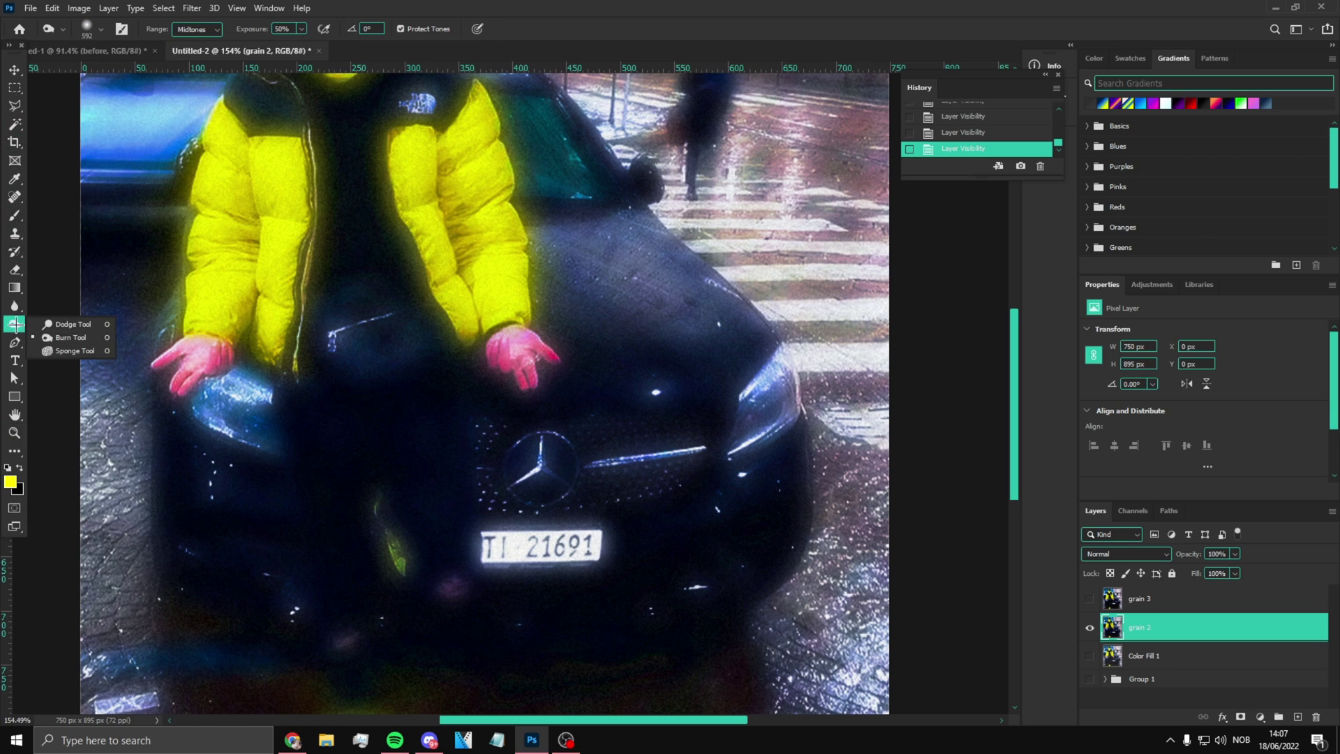
left_click(14, 305)
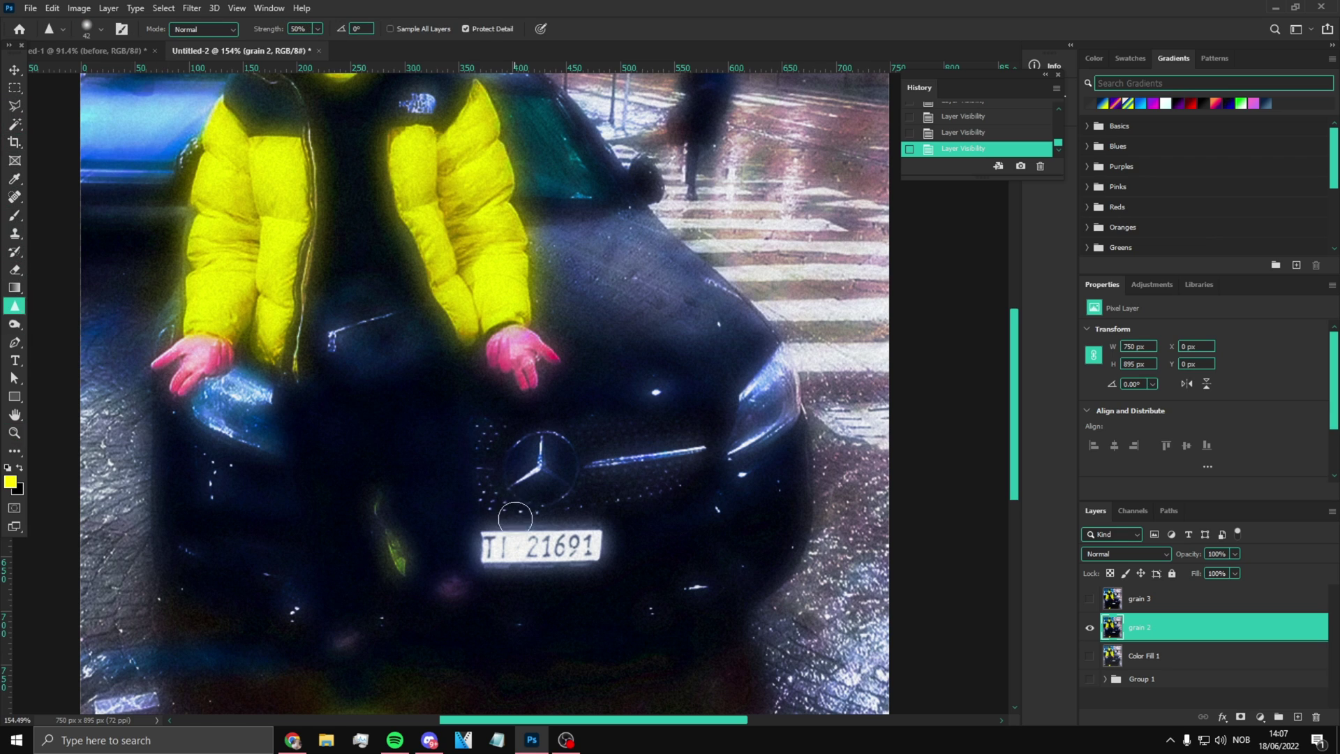
mouse_move(548, 482)
left_mouse_down()
mouse_move(533, 461)
mouse_move(553, 462)
left_mouse_up()
scroll(552, 464, "down", 9)
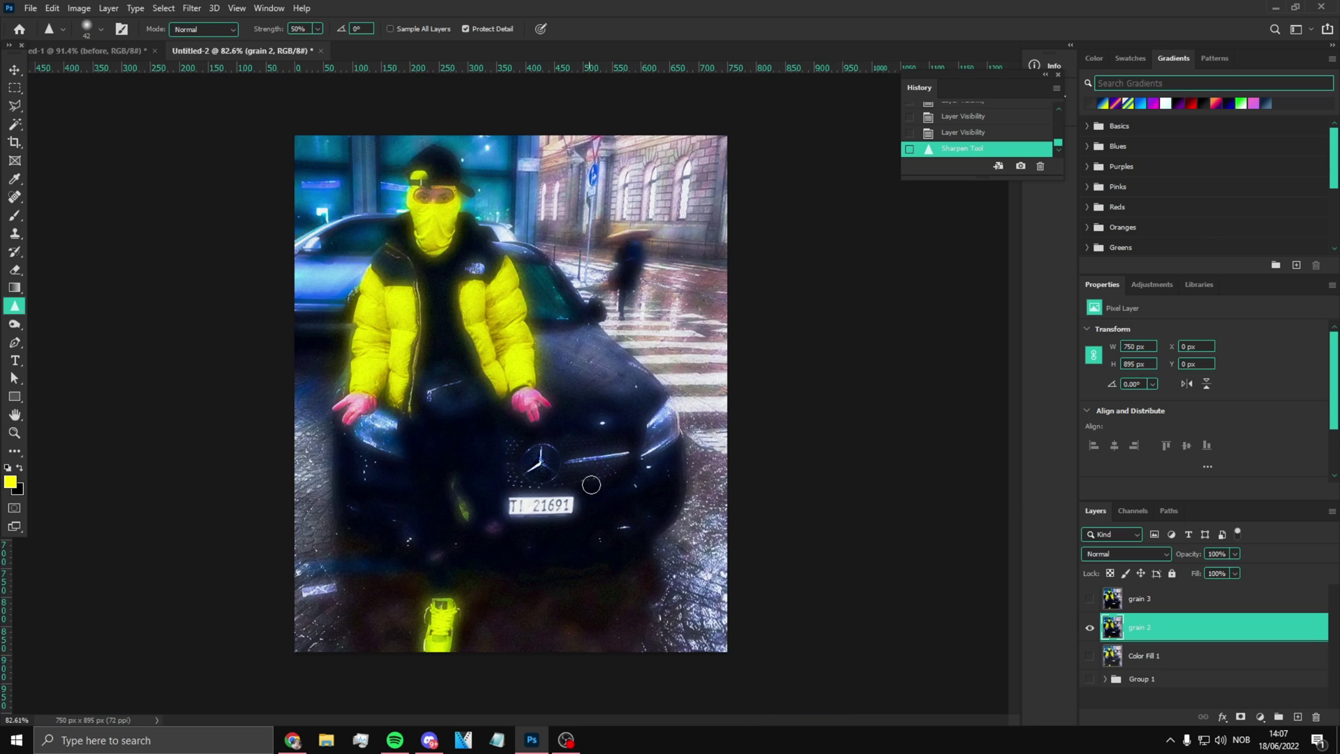
Sharpen the car's licence plate and both headlights on the grain 2 layer with the Sharpen tool
scroll(573, 552, "up", 5)
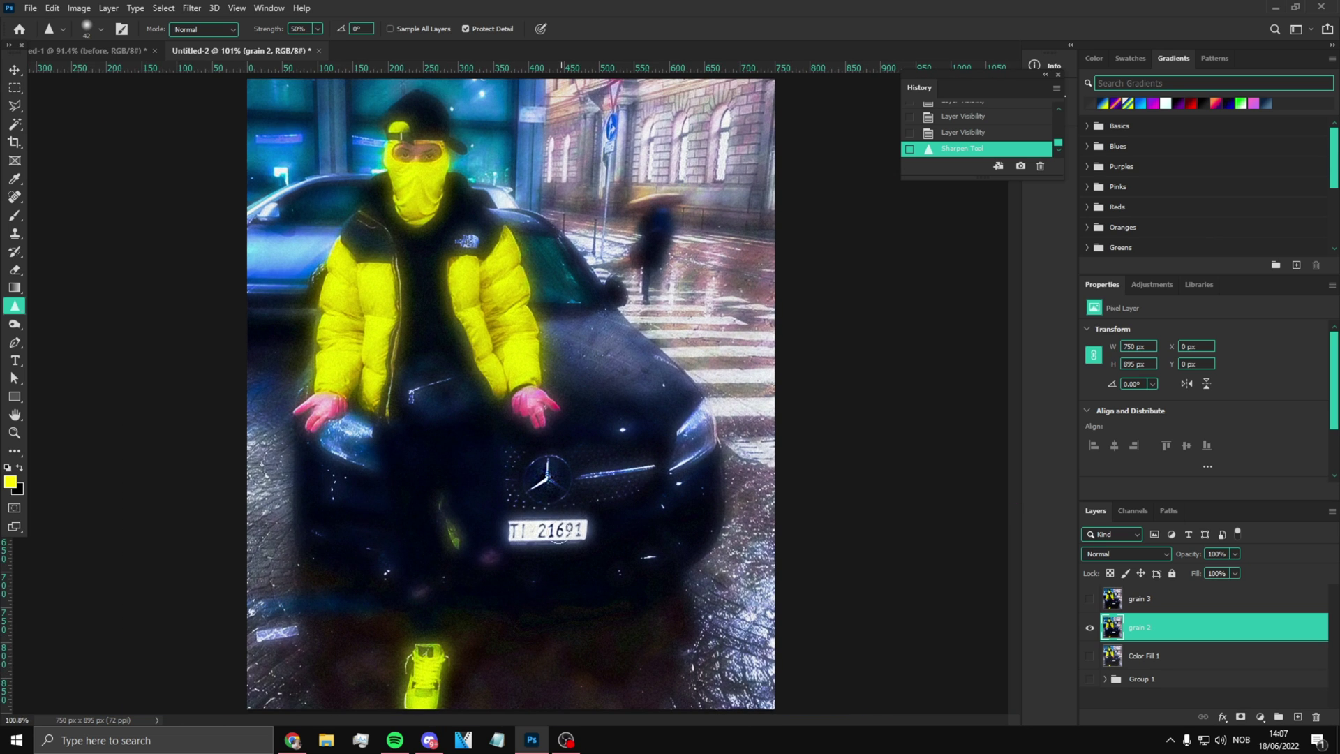
left_click_drag(558, 528, 573, 530)
scroll(590, 538, "down", 5)
scroll(587, 539, "up", 3)
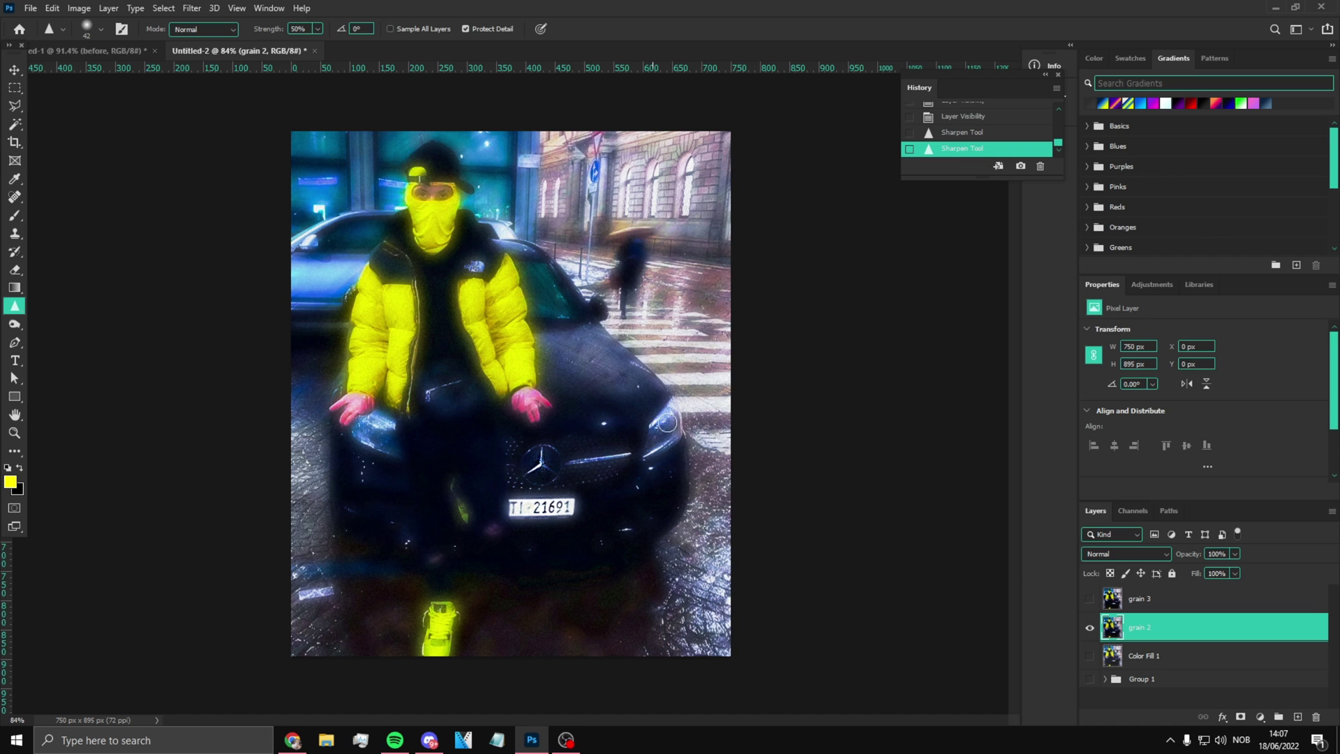
left_click(668, 420)
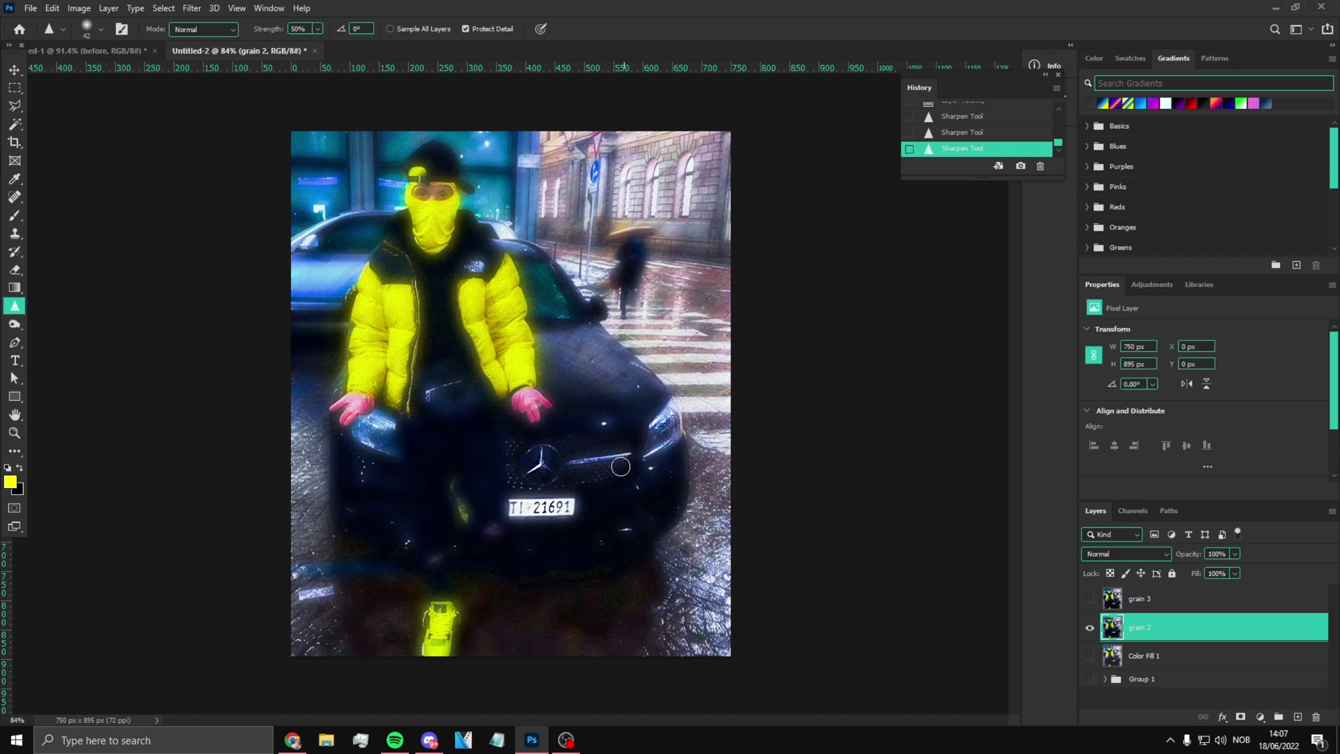
left_click(370, 423)
scroll(419, 203, "up", 10)
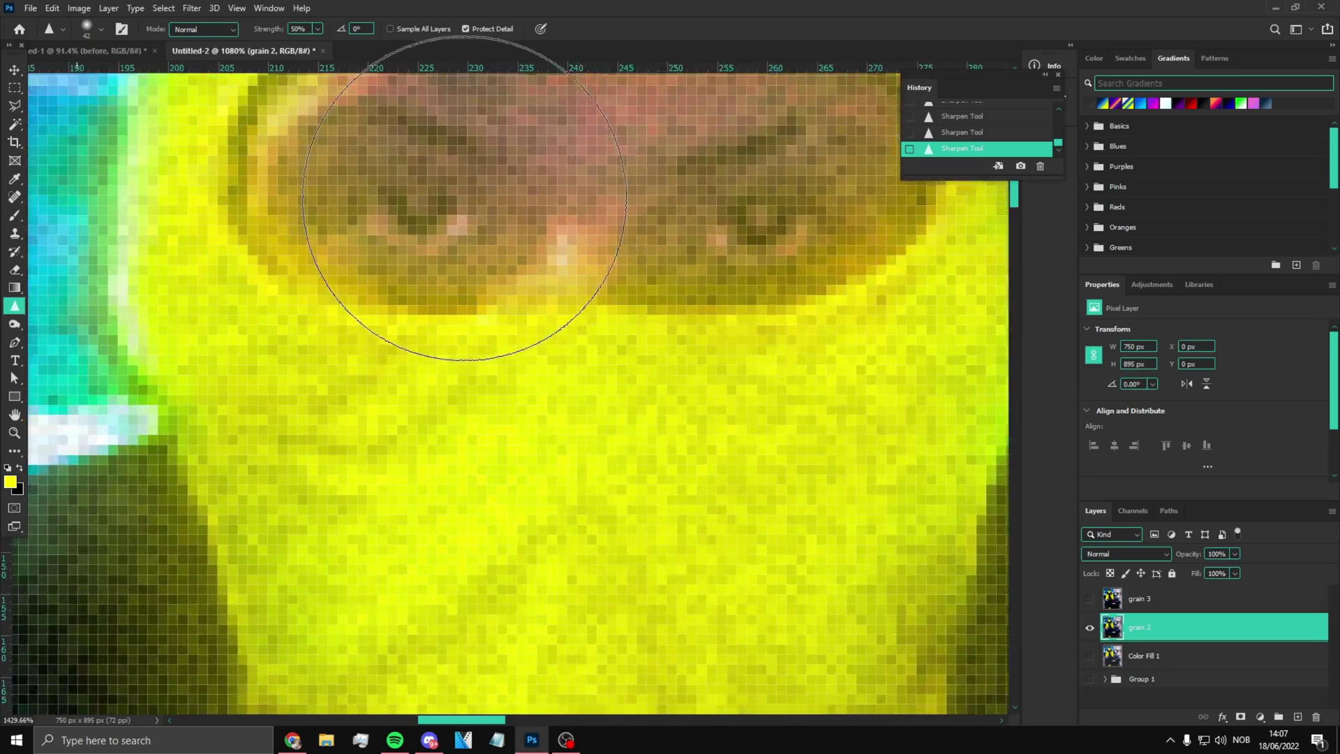
Sharpen the person's eyes in the mask opening using a 17 px Sharpen tool brush at 50% strength
scroll(465, 198, "up", 2)
left_click_drag(432, 203, 258, 237)
scroll(391, 218, "down", 3)
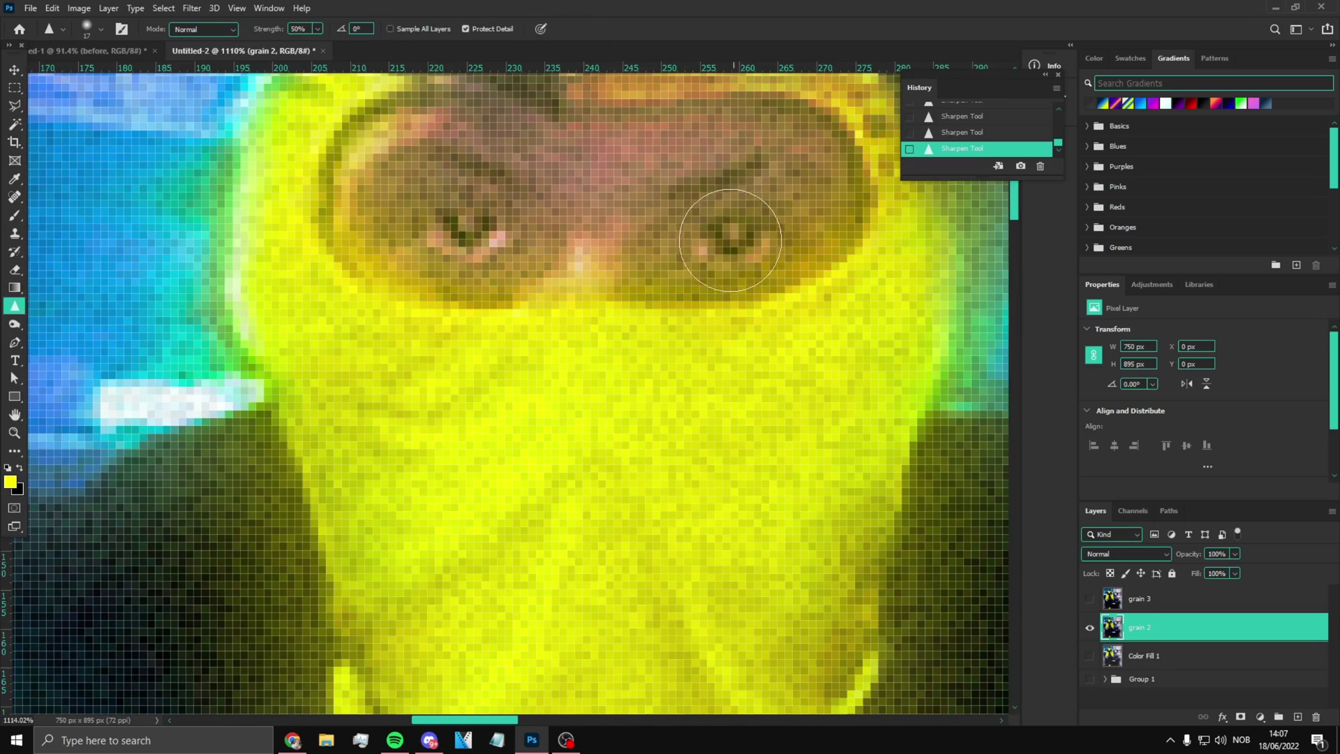
scroll(472, 230, "down", 10)
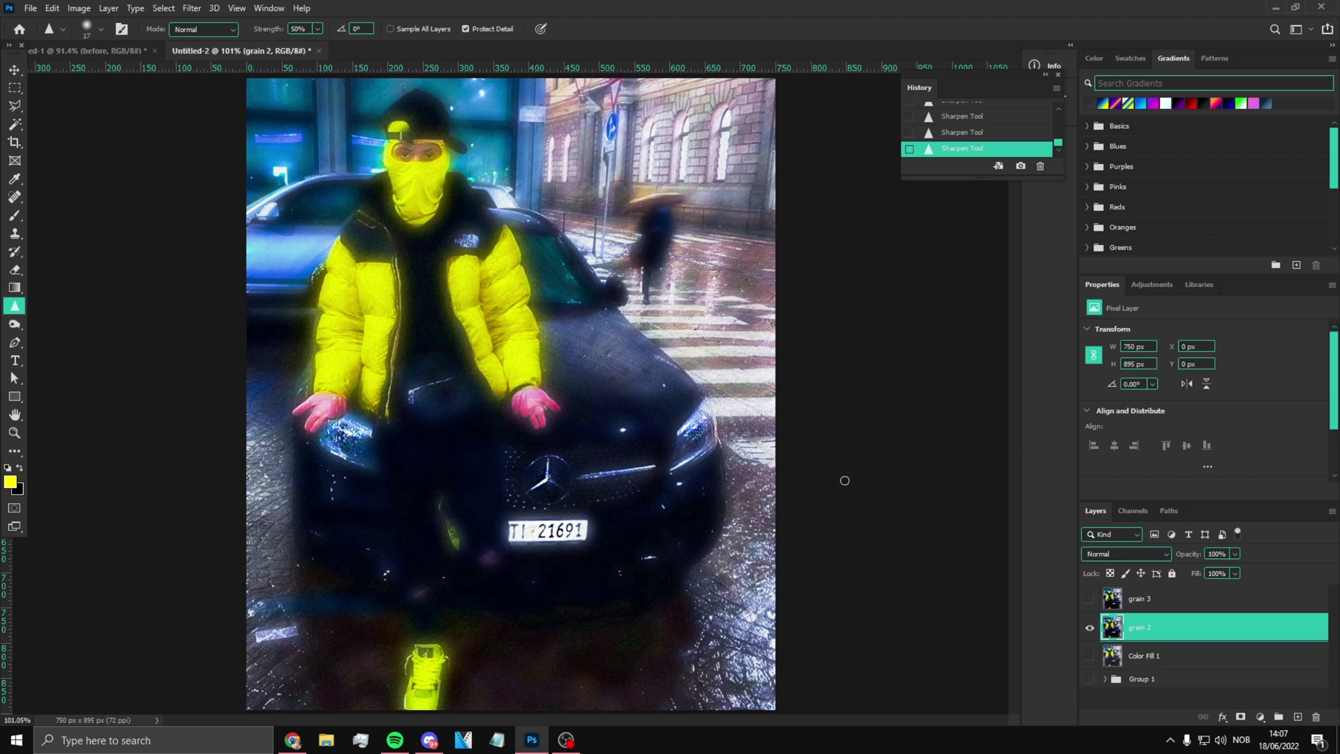
left_click(14, 433)
right_click(450, 436)
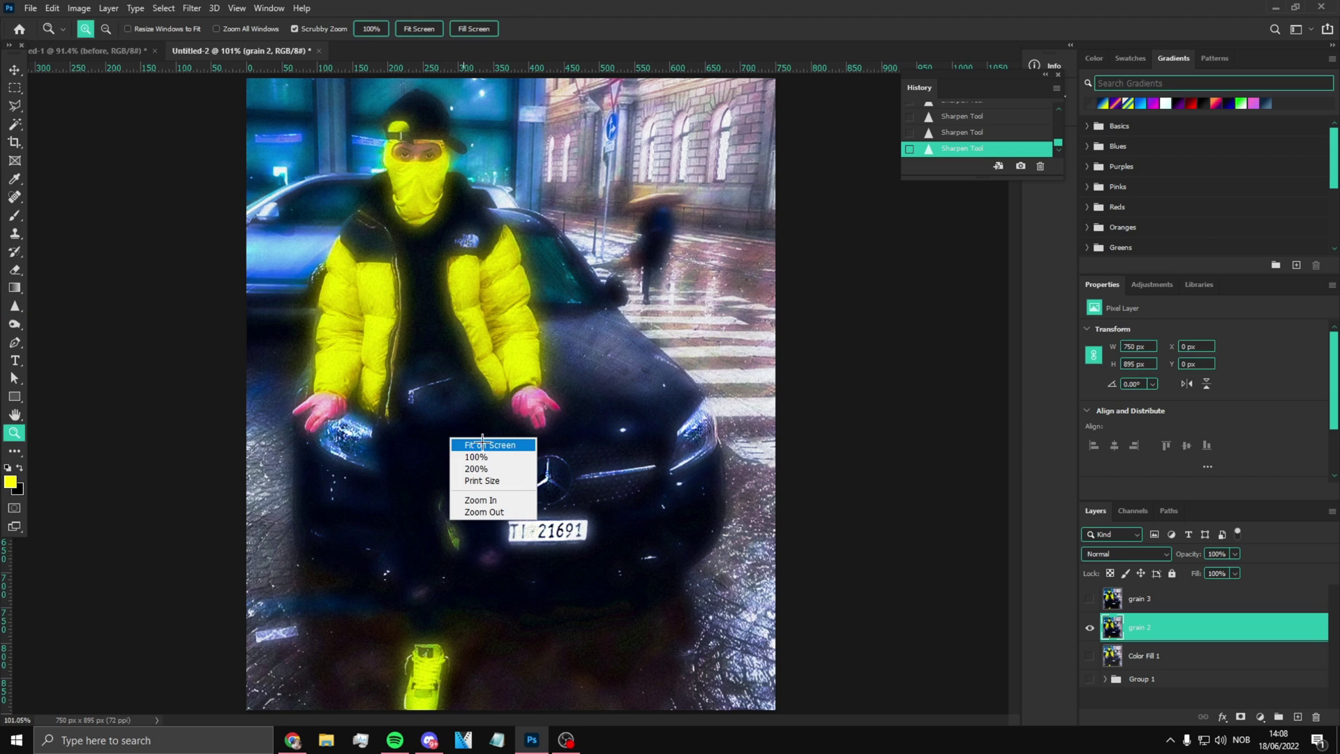
left_click(460, 446)
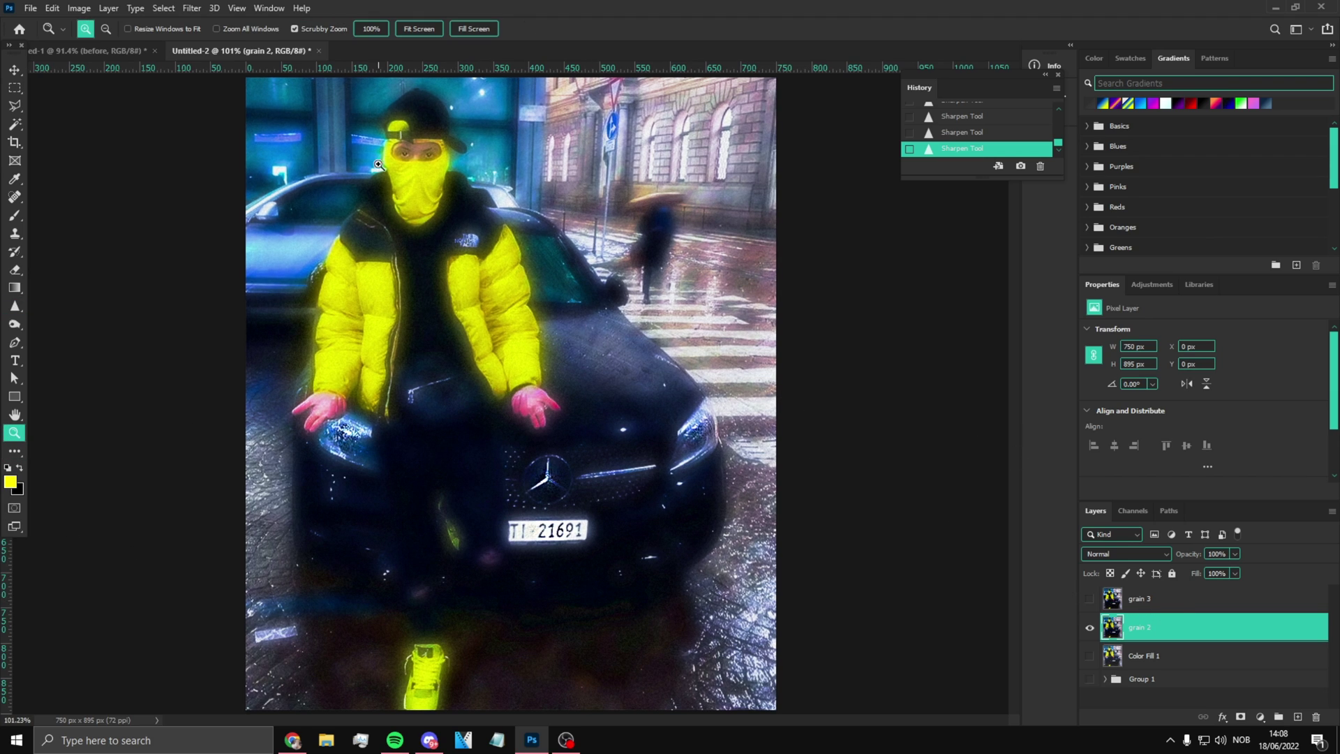
left_click(191, 7)
mouse_move(237, 187)
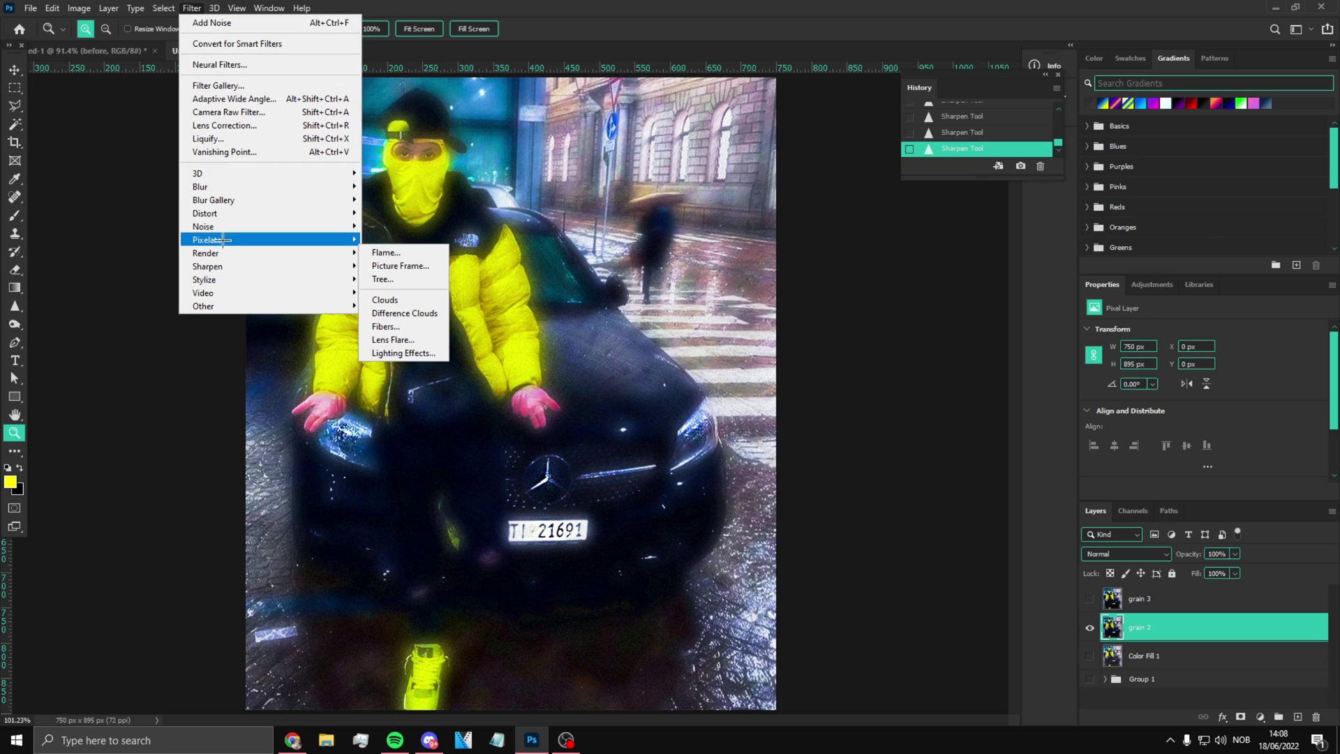
mouse_move(222, 237)
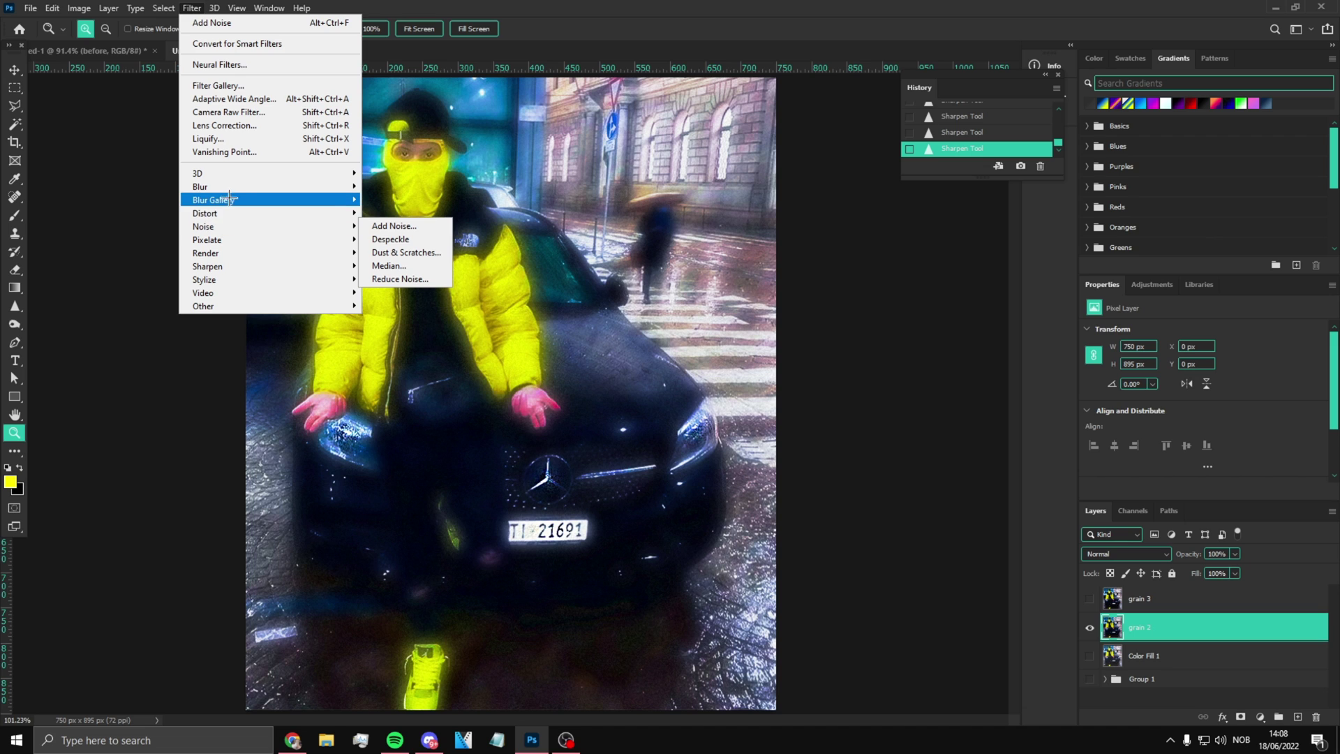
left_click(1083, 629)
scroll(606, 422, "down", 2)
scroll(606, 421, "up", 1)
key("alt")
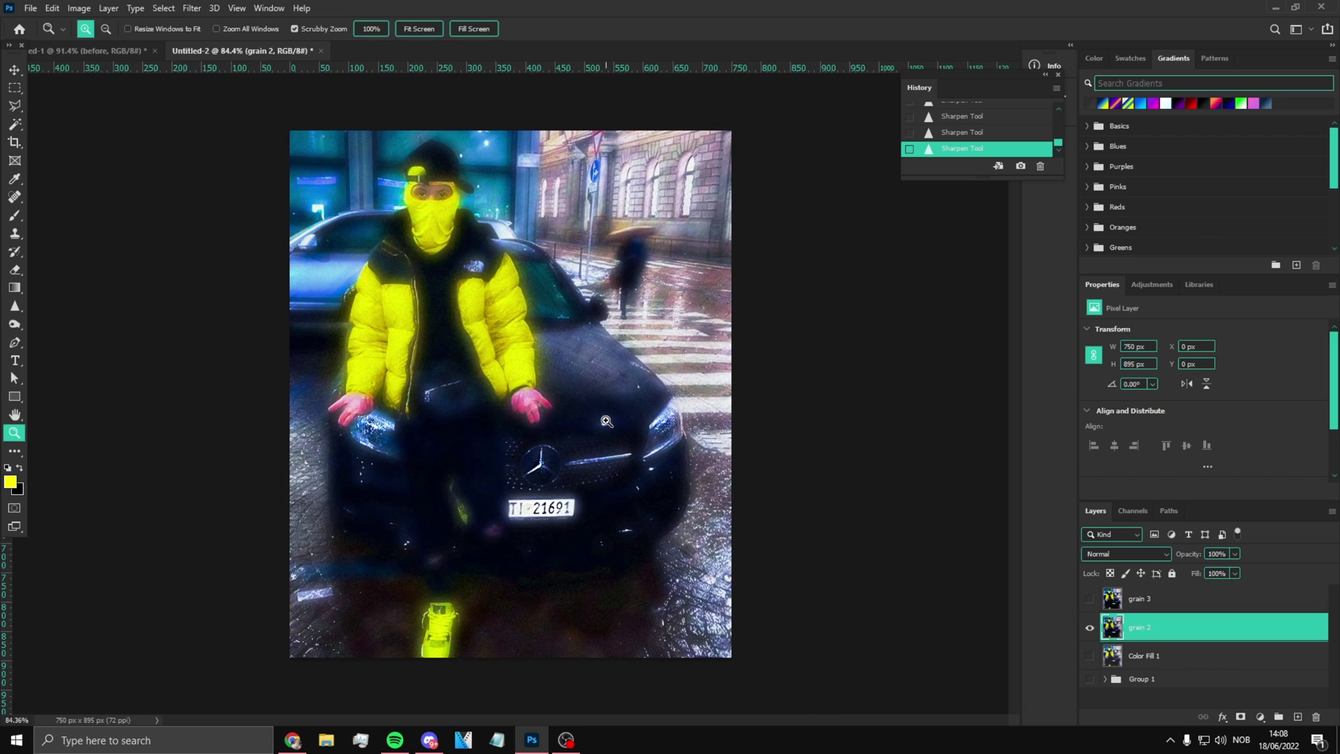